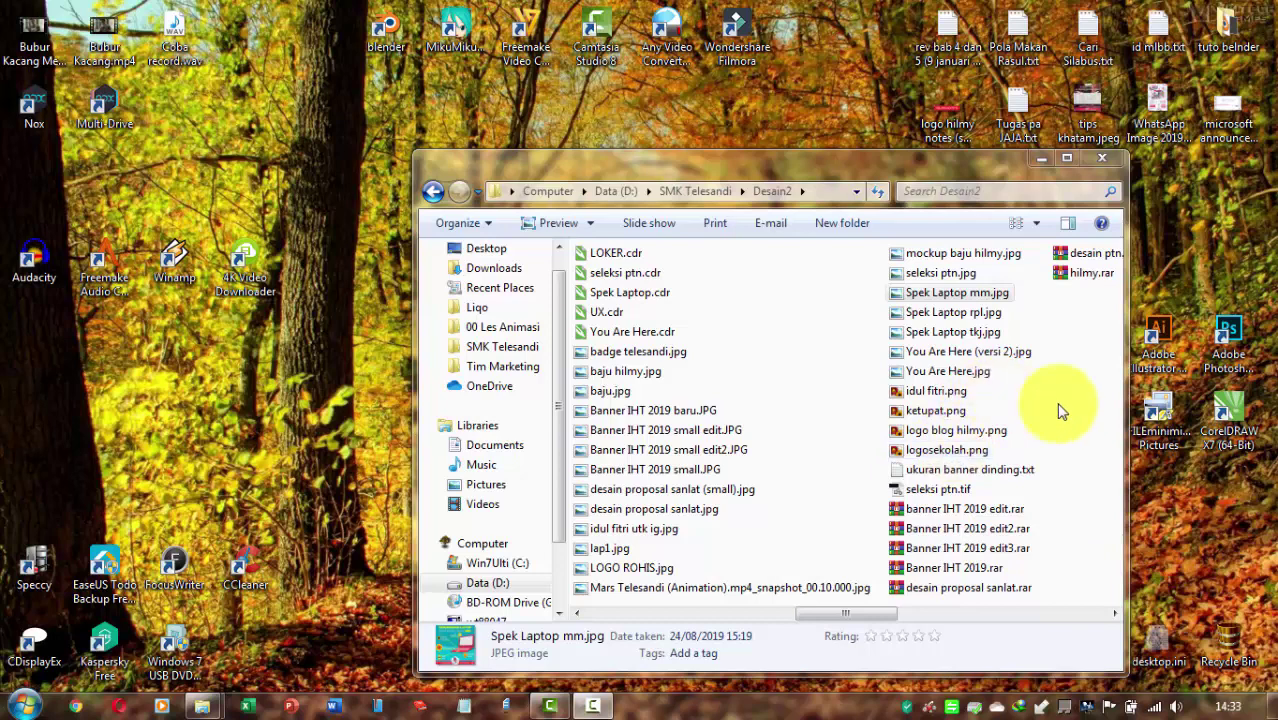
Open Spek Laptop mm.jpg from the Desain2 folder in the photo viewer
click(1080, 413)
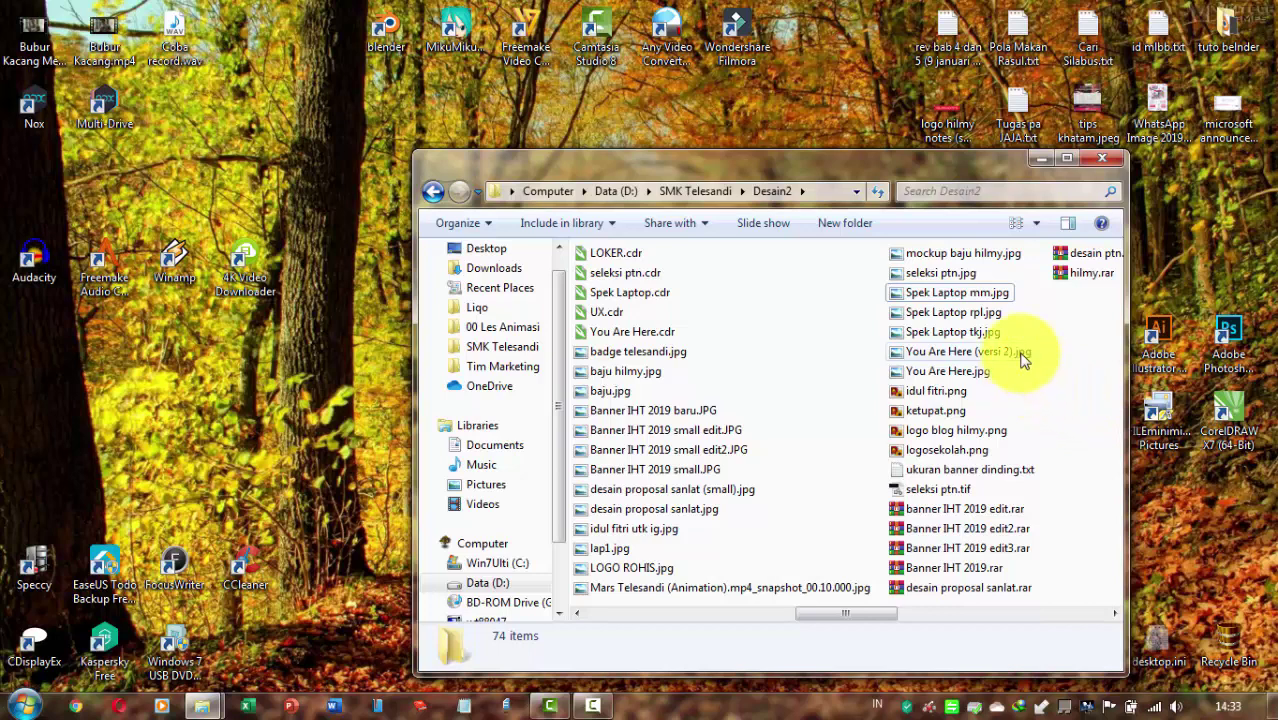
click(996, 294)
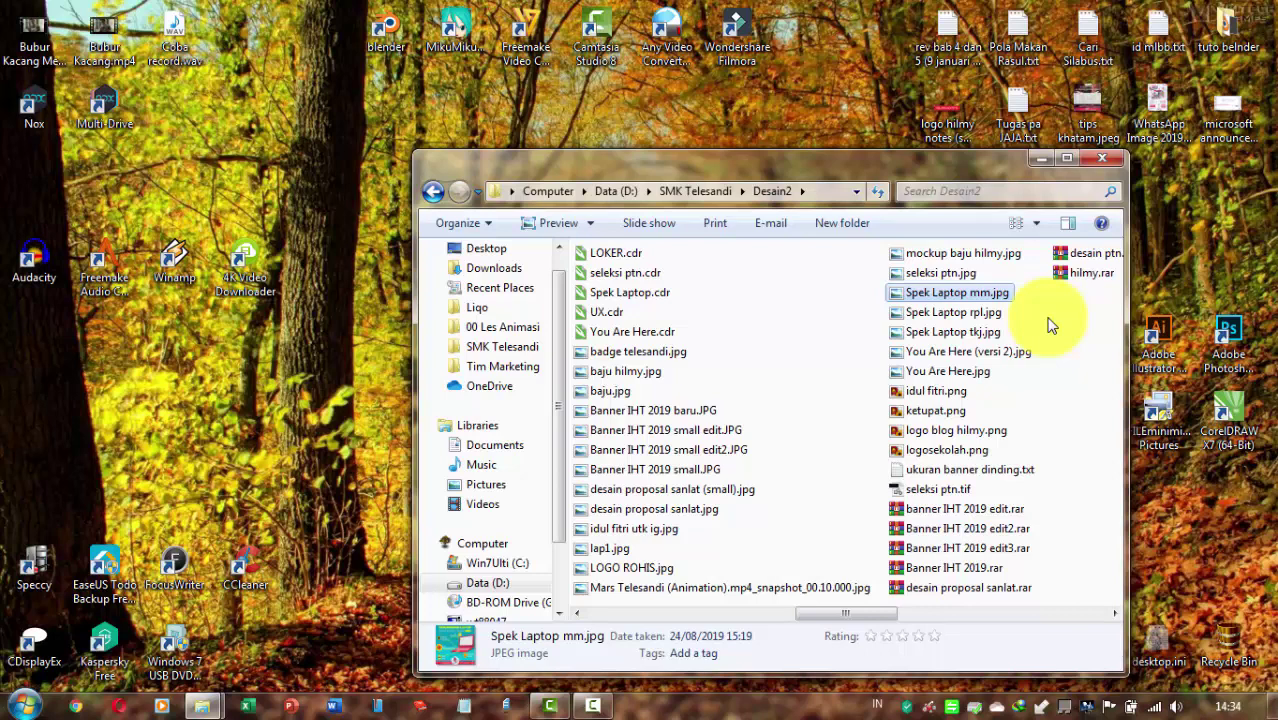
key(Down)
key(Down)
key(Up)
key(Up)
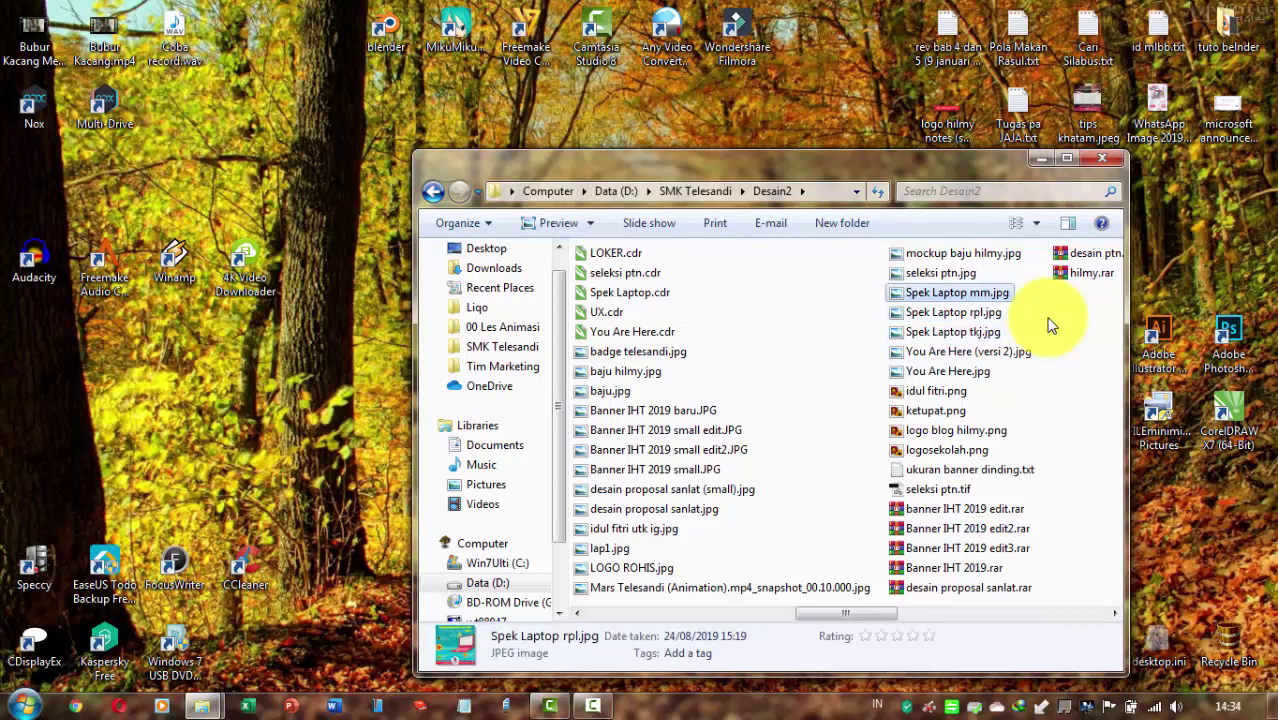
key(Return)
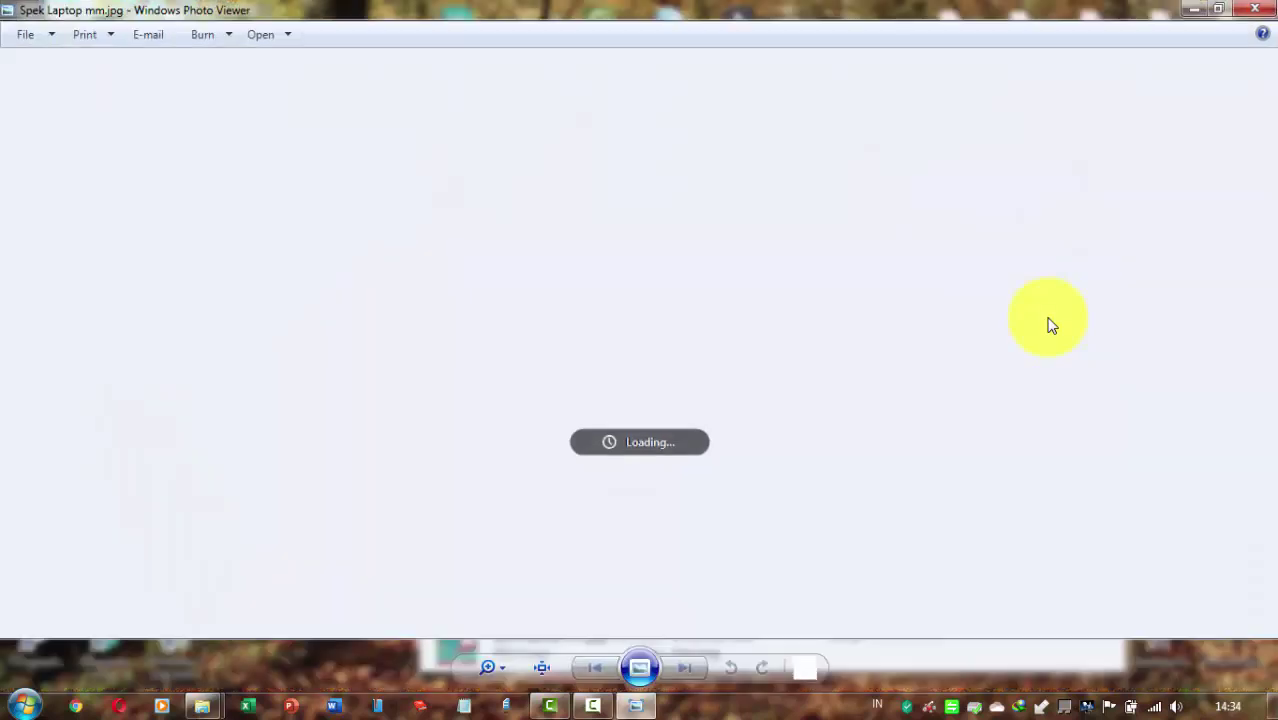
Look through the laptop recommendation posters for the different majors and close the viewer
key(Right)
key(Right)
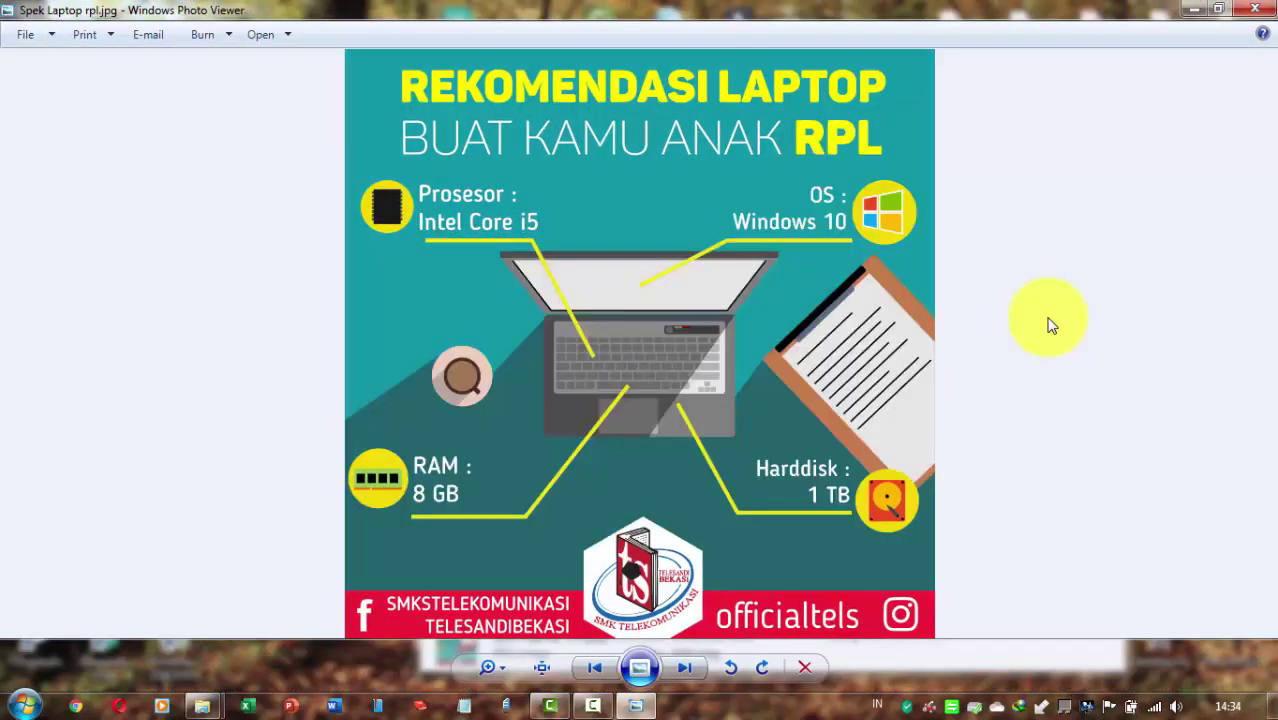
key(Left)
key(Left)
key(Right)
key(Right)
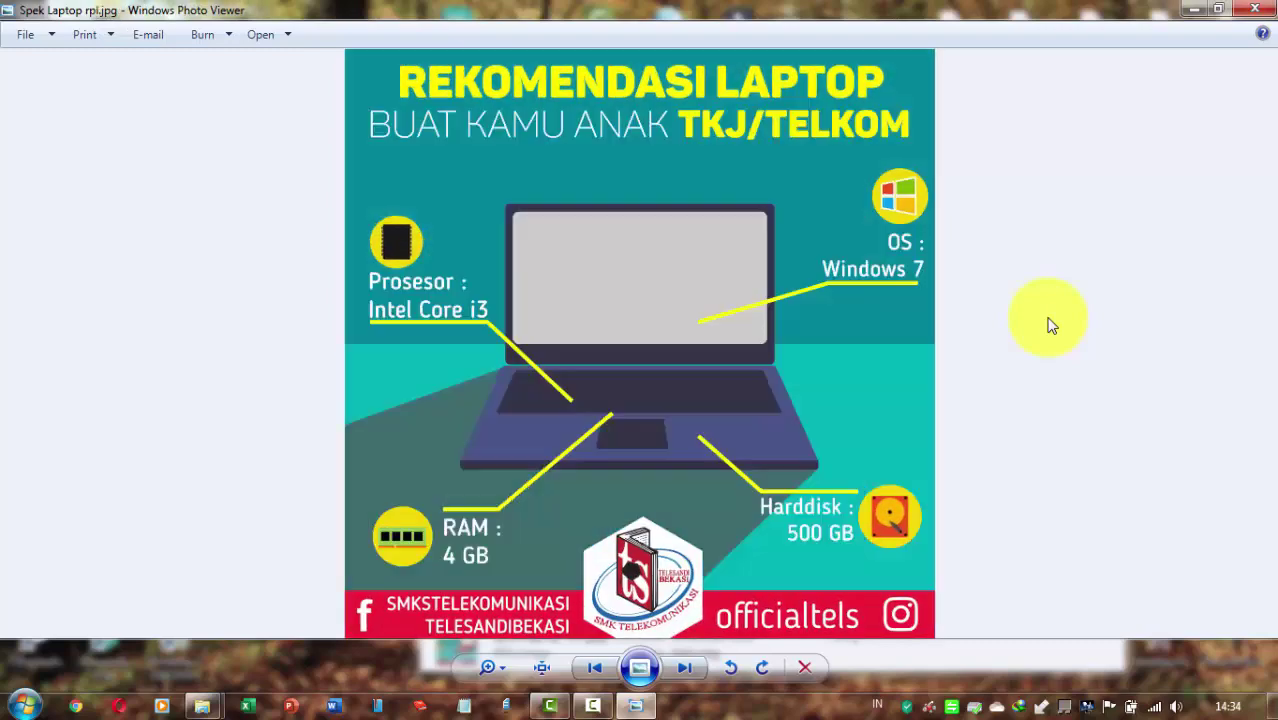
key(Left)
key(alt+F4)
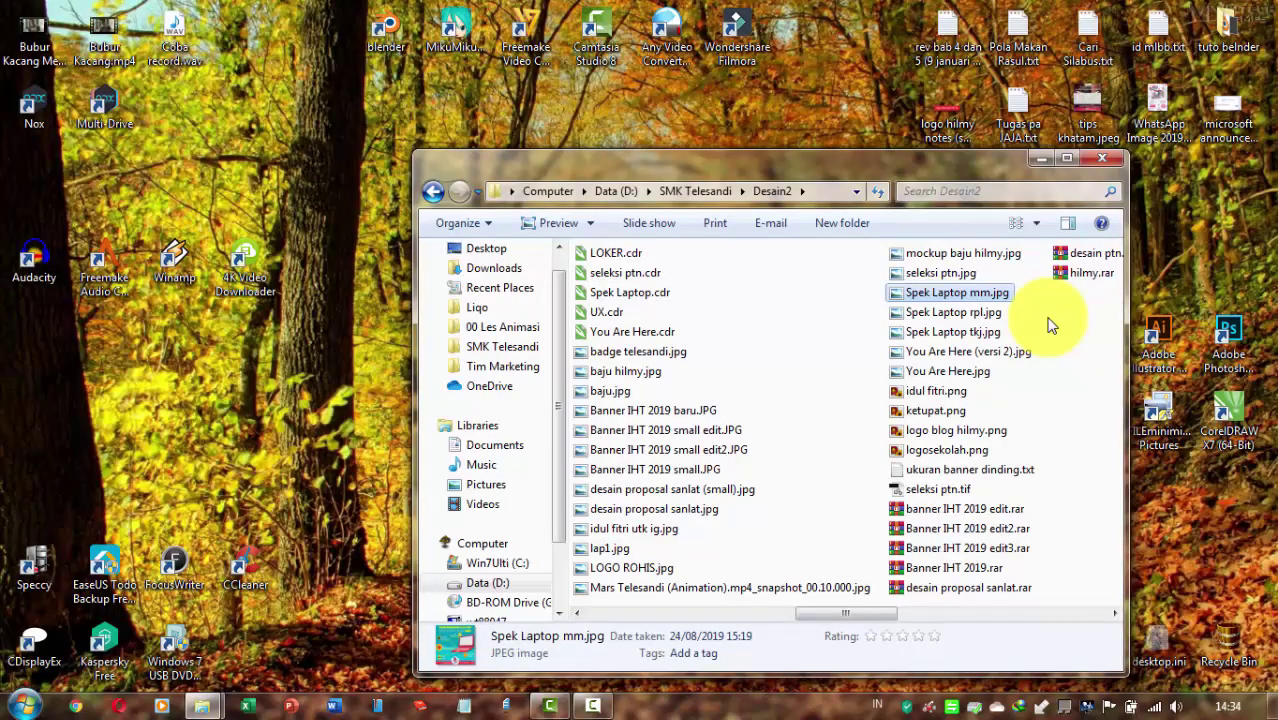
Switch to CorelDRAW X7 and create a new A4 portrait document in RGB at 300 dpi
click(1045, 163)
double_click(1230, 430)
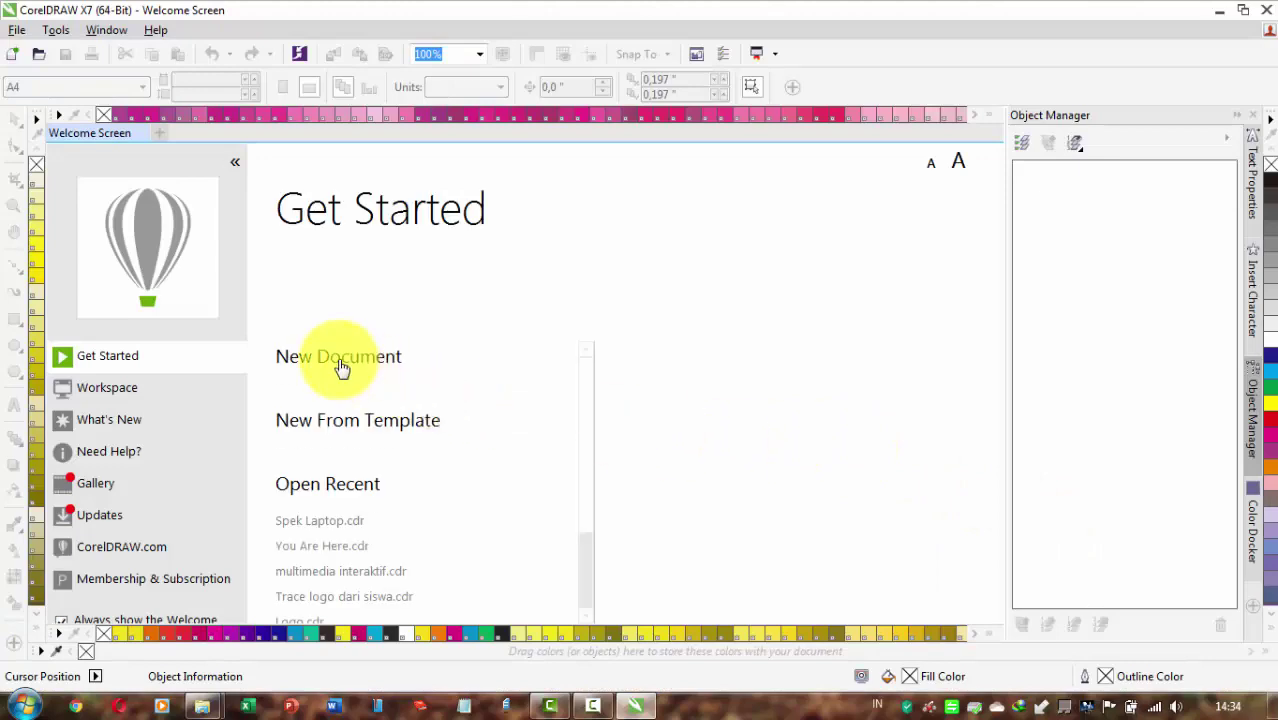
click(340, 362)
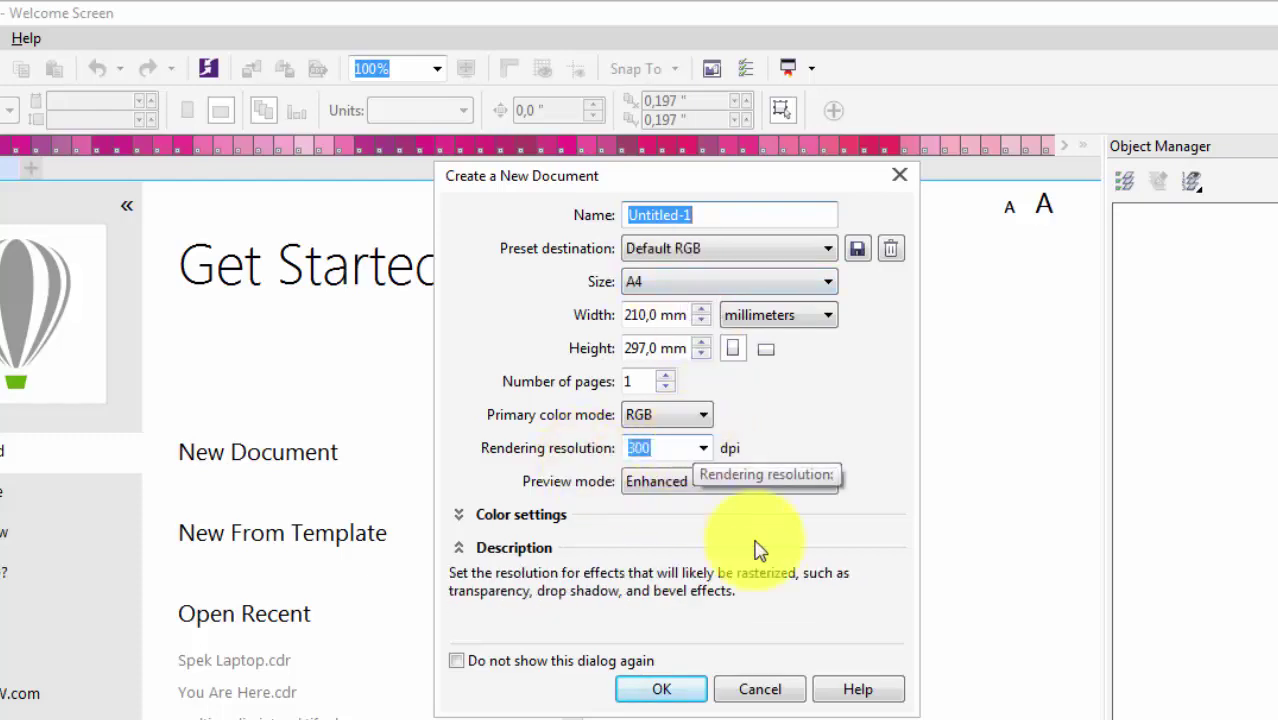
click(684, 686)
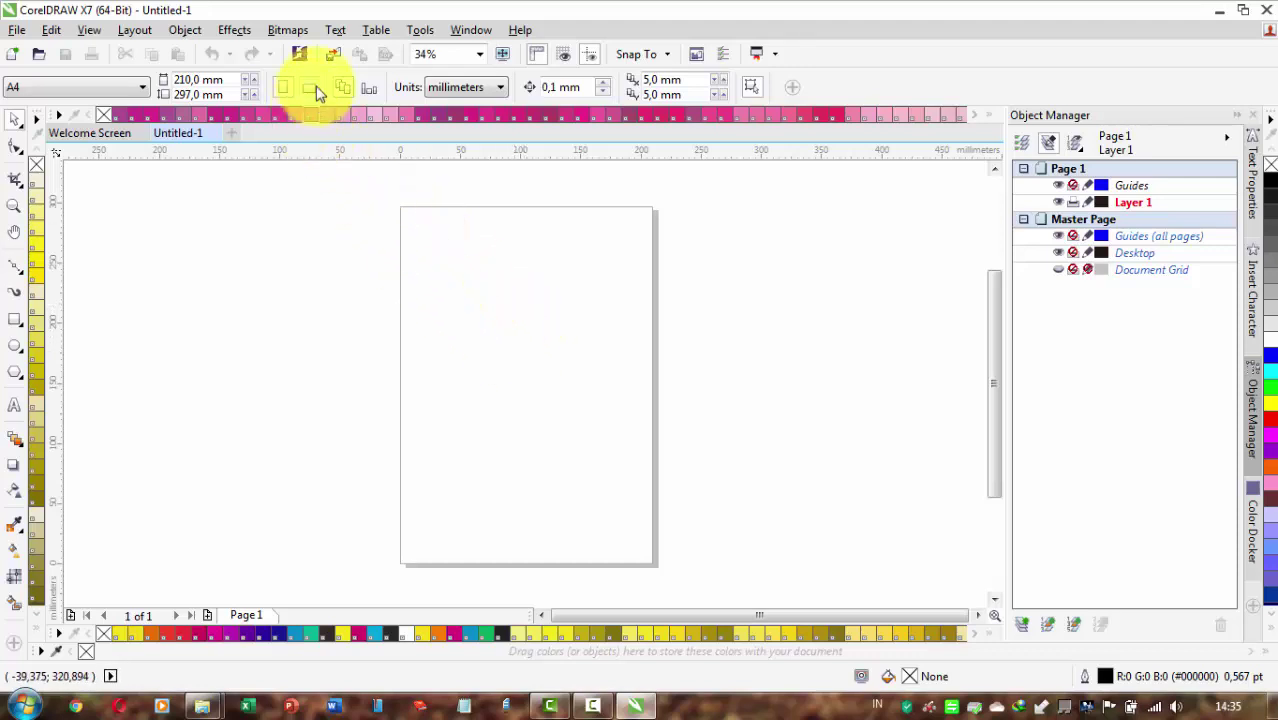
Import the laptop photo IMG_20190824_114619_HDR.jpg from the Pictures library
scroll(422, 320, up, 2)
drag(569, 336, 558, 379)
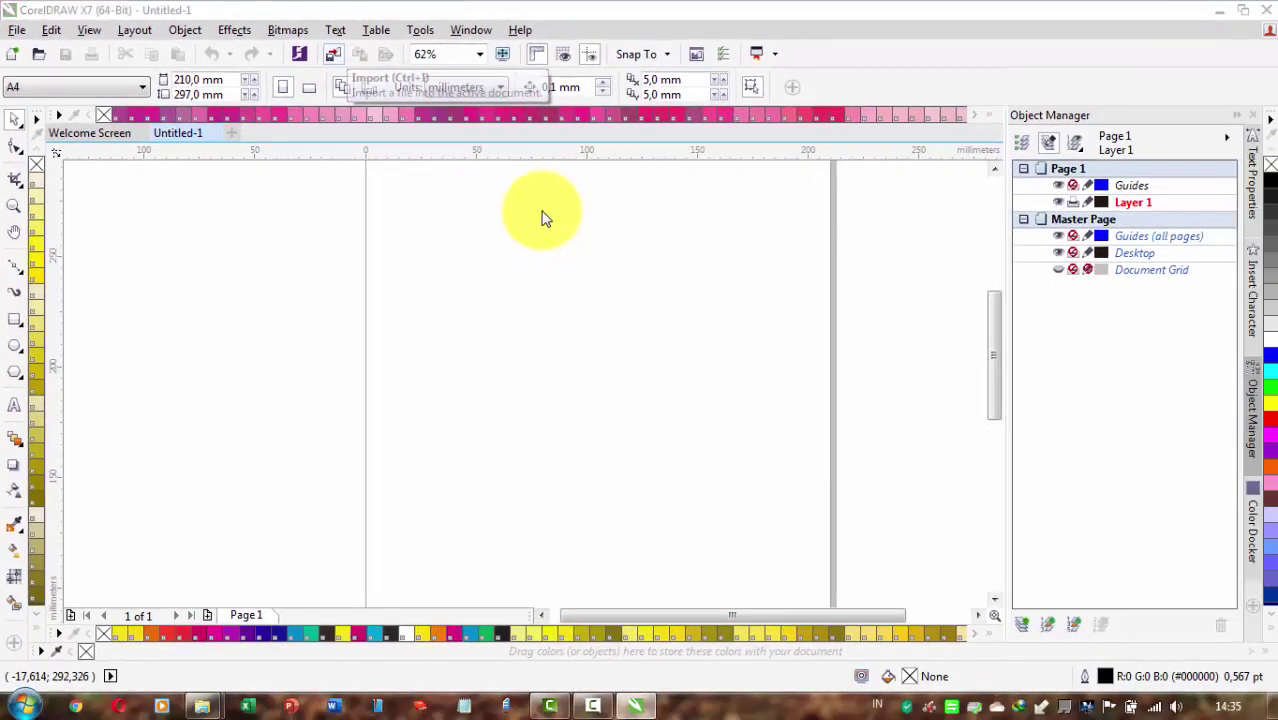
key(ctrl+i)
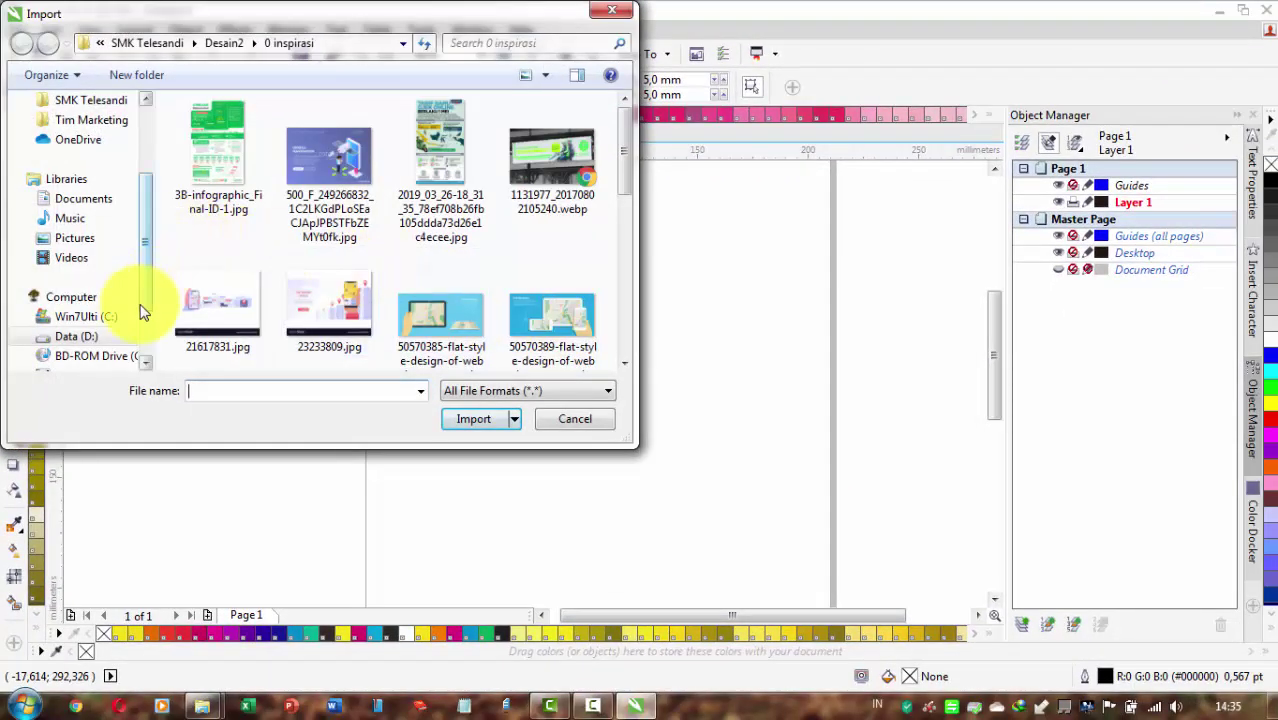
click(116, 245)
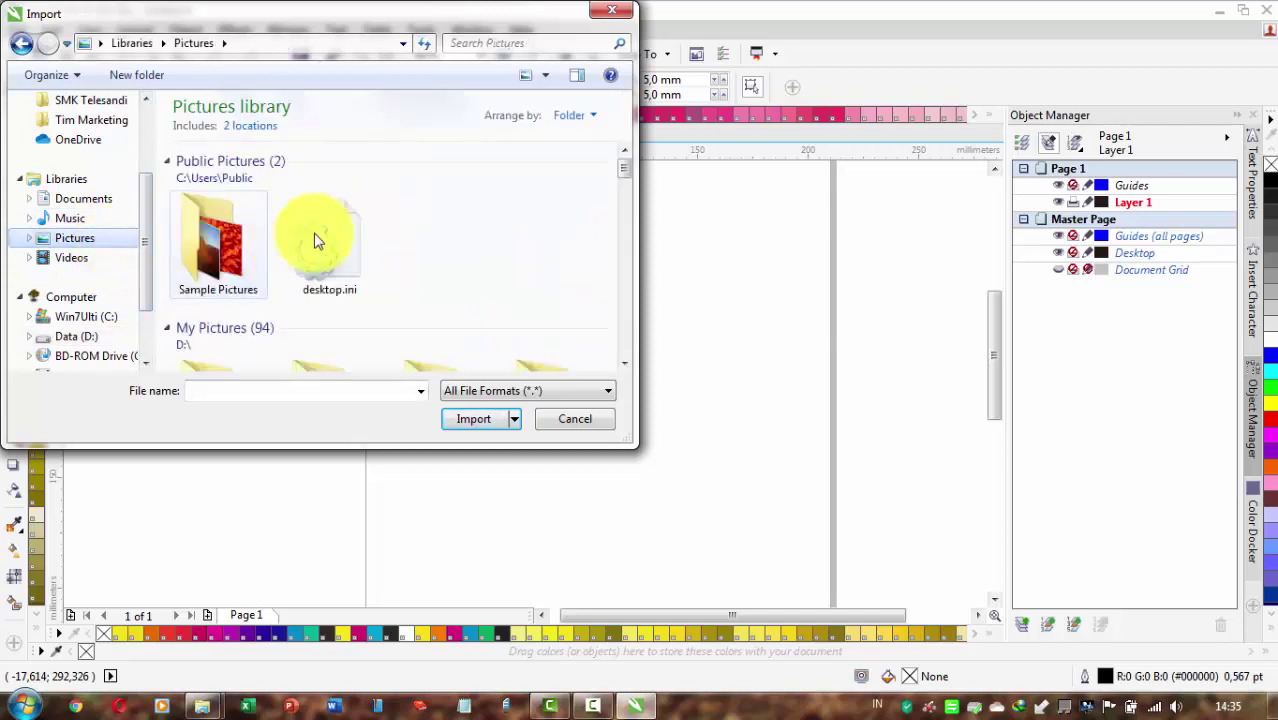
click(477, 242)
key(i)
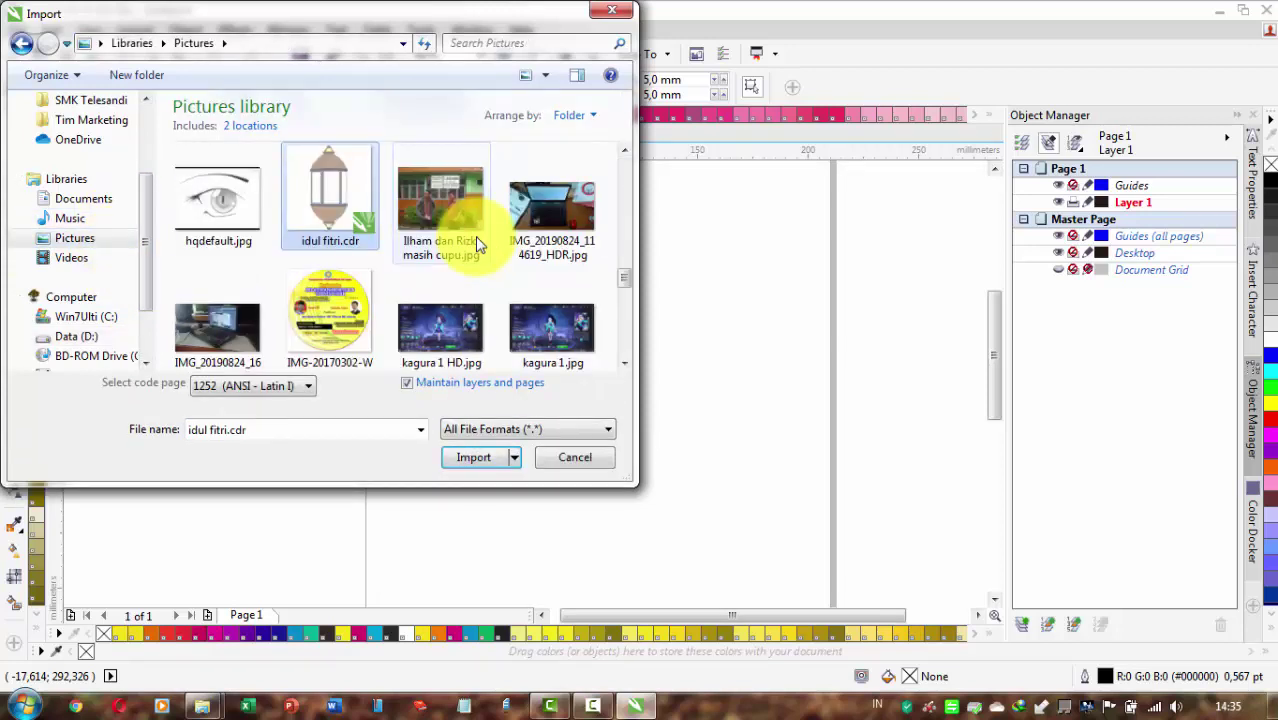
click(552, 194)
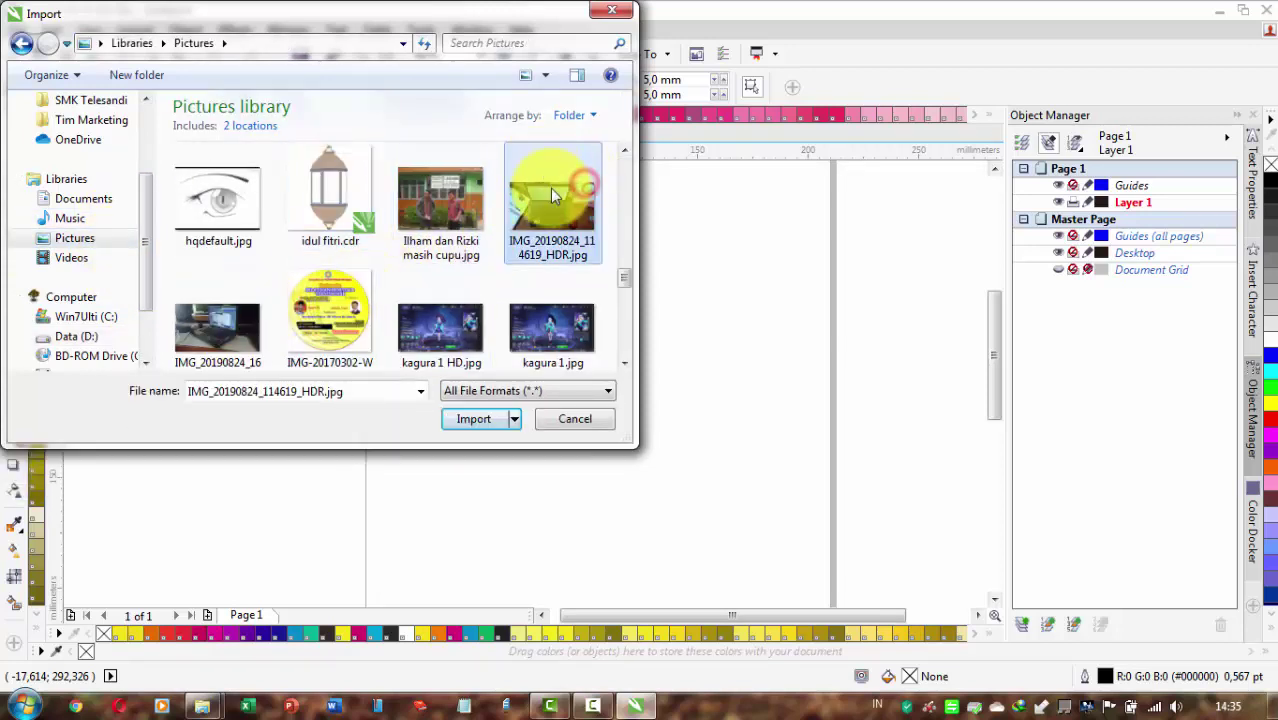
double_click(552, 194)
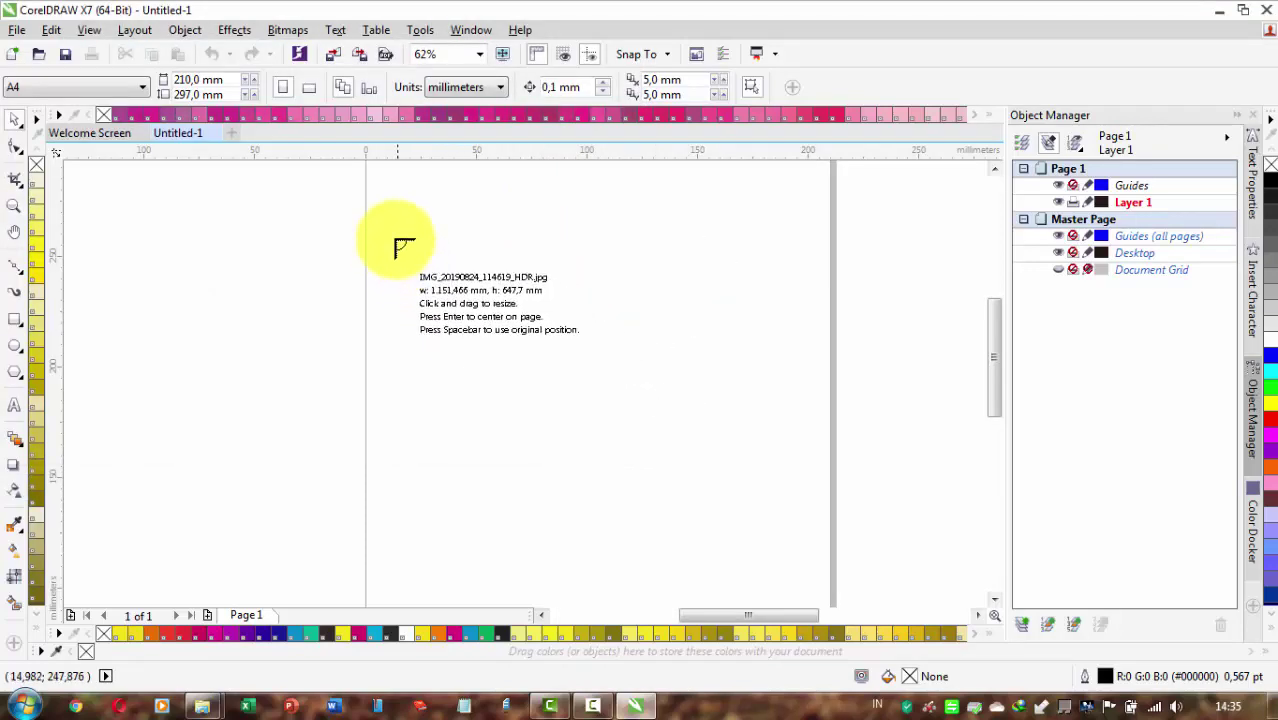
Place the laptop photo about 172 mm wide and move it off the page, just beyond its left edge
drag(394, 219, 779, 494)
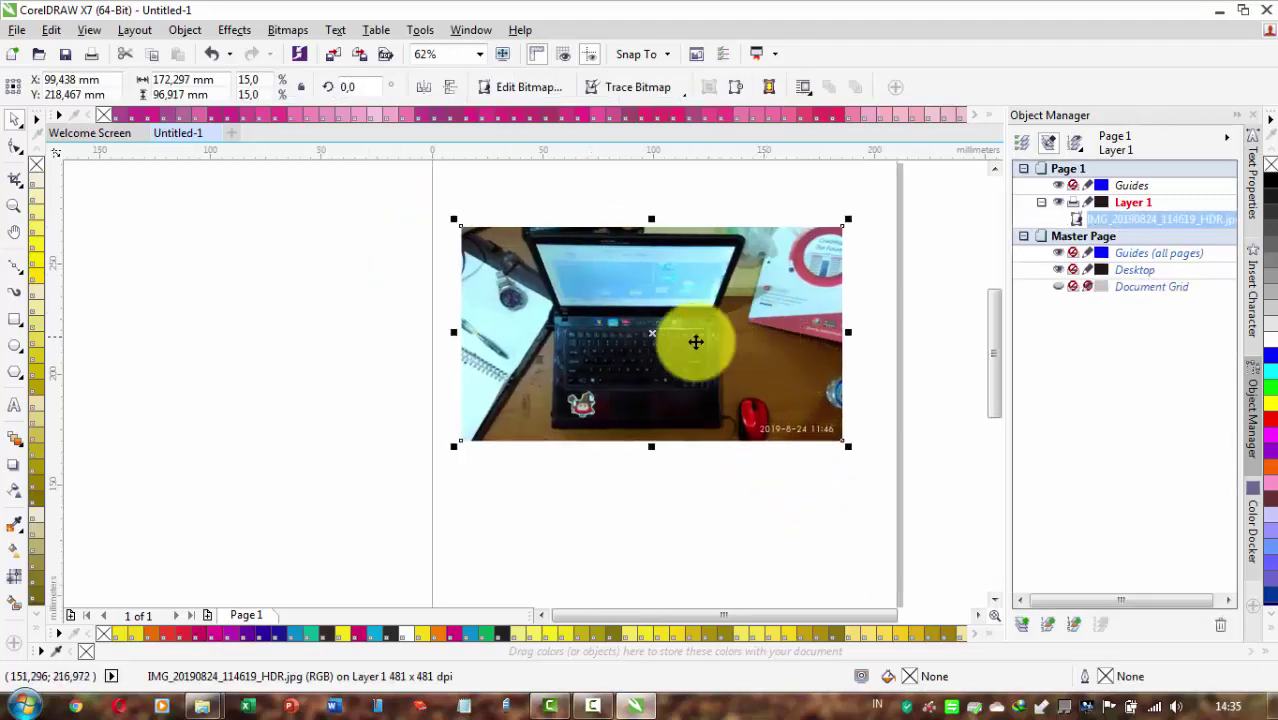
drag(662, 331, 237, 348)
drag(443, 305, 637, 306)
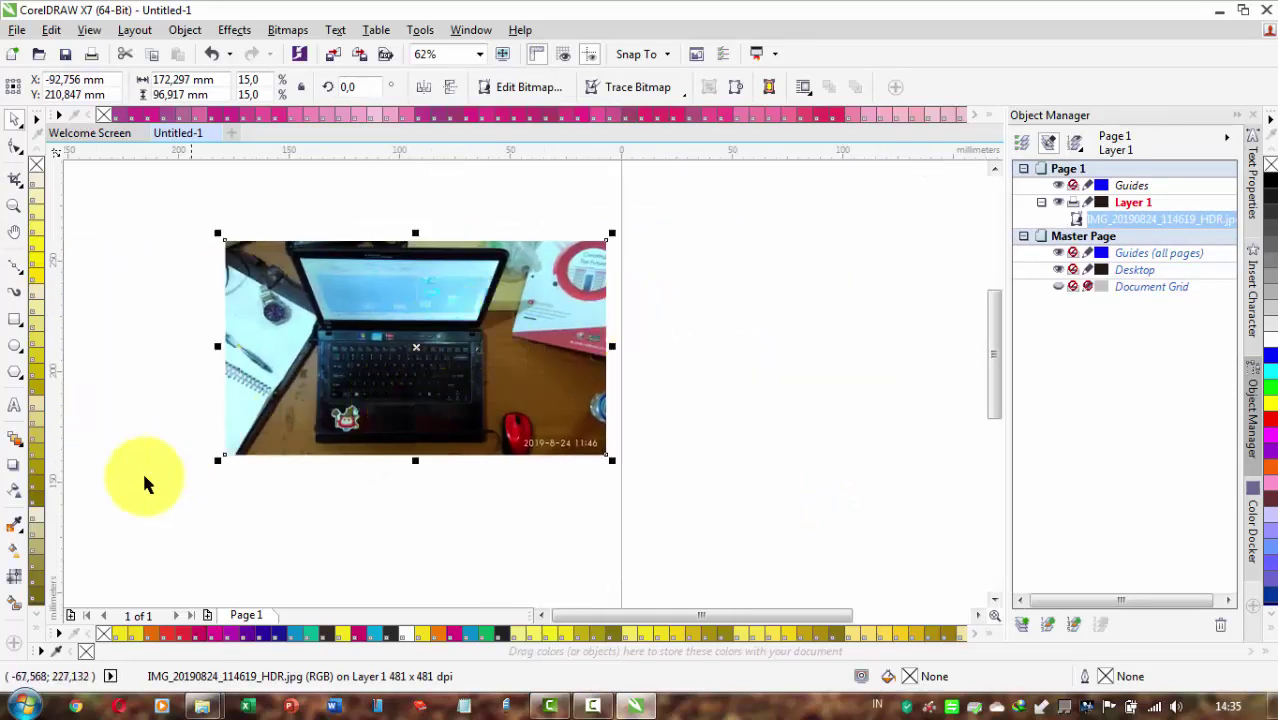
Apply a uniform transparency of 50 to the laptop photo
click(13, 488)
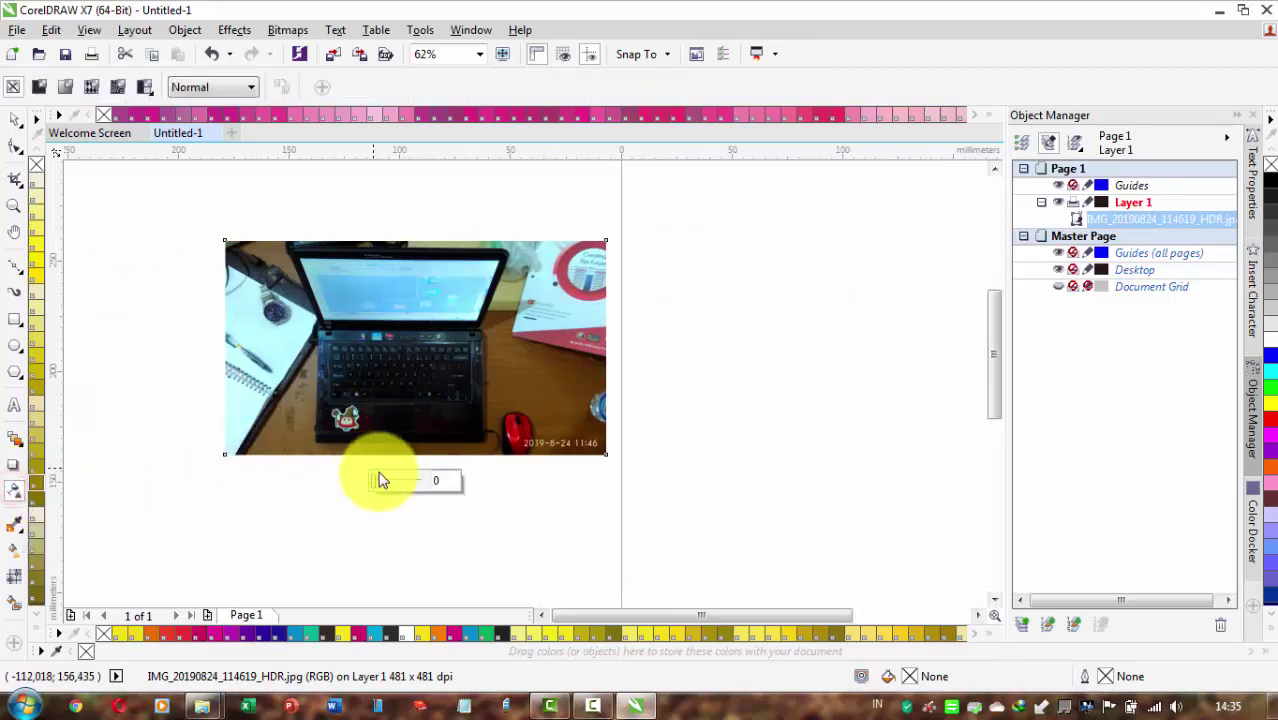
click(393, 487)
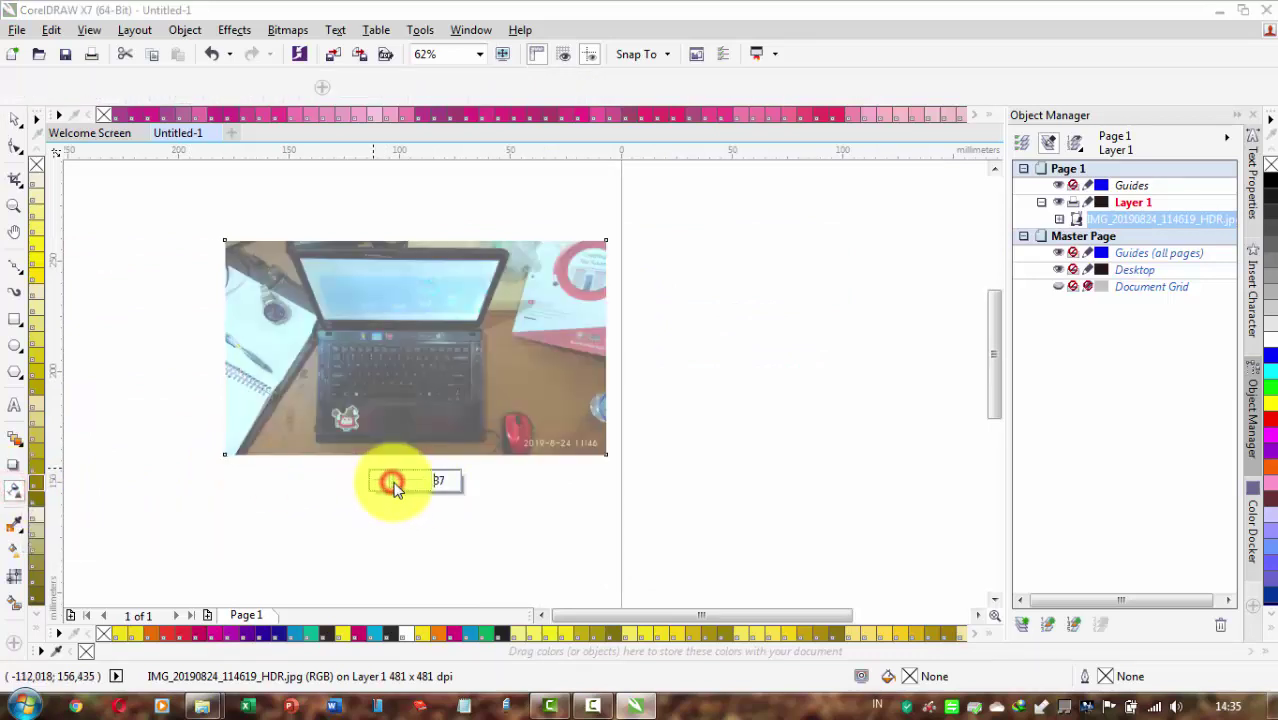
click(448, 478)
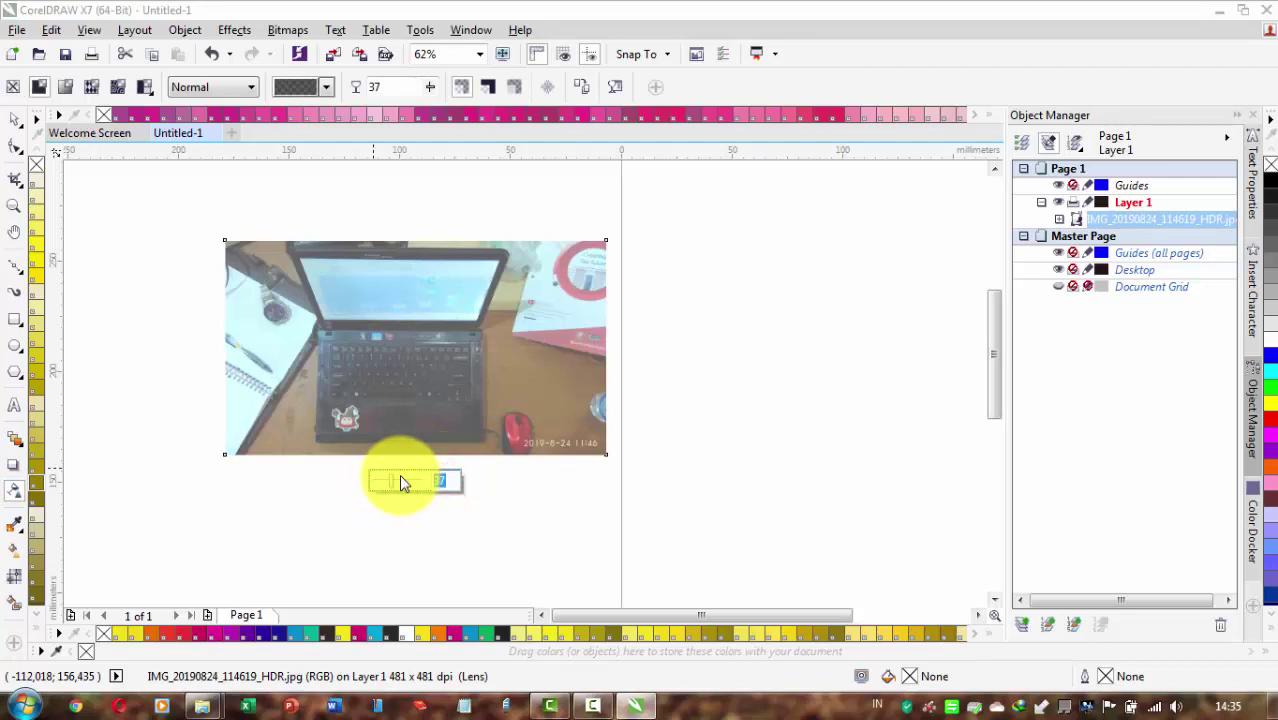
text(50)
key(Return)
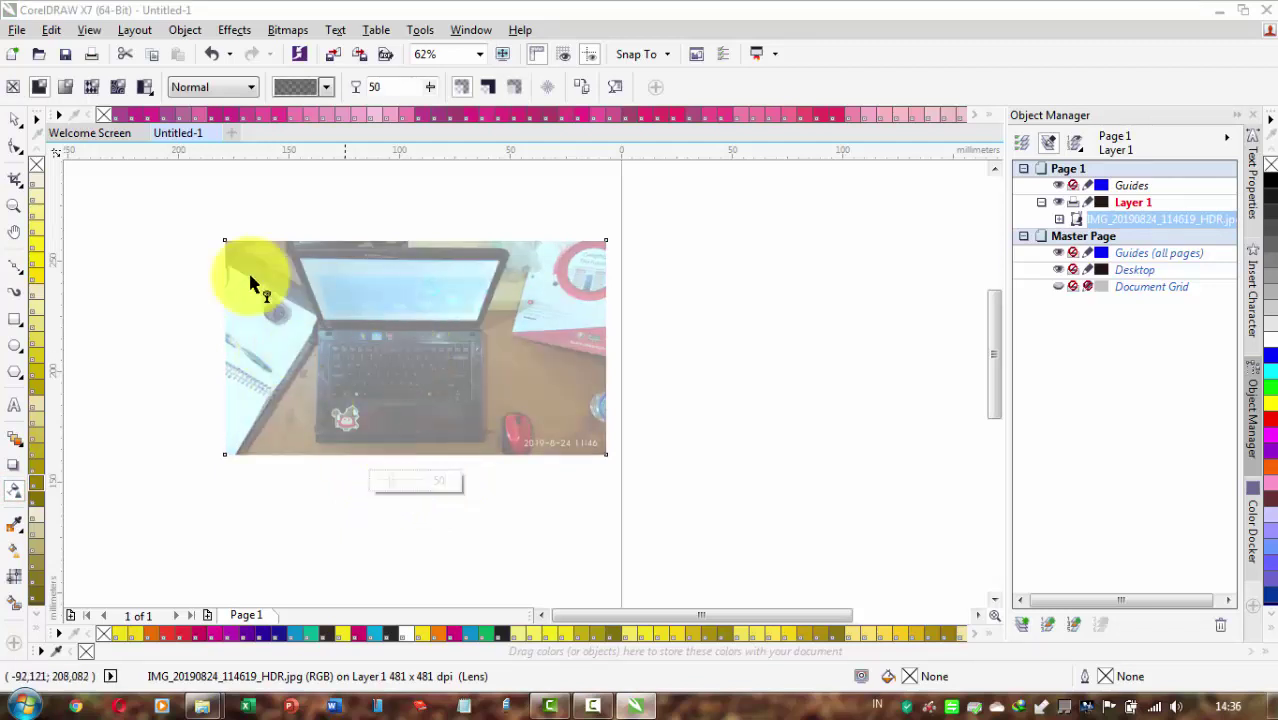
Lock the transparent laptop photo in place as a tracing reference and deselect it
click(17, 122)
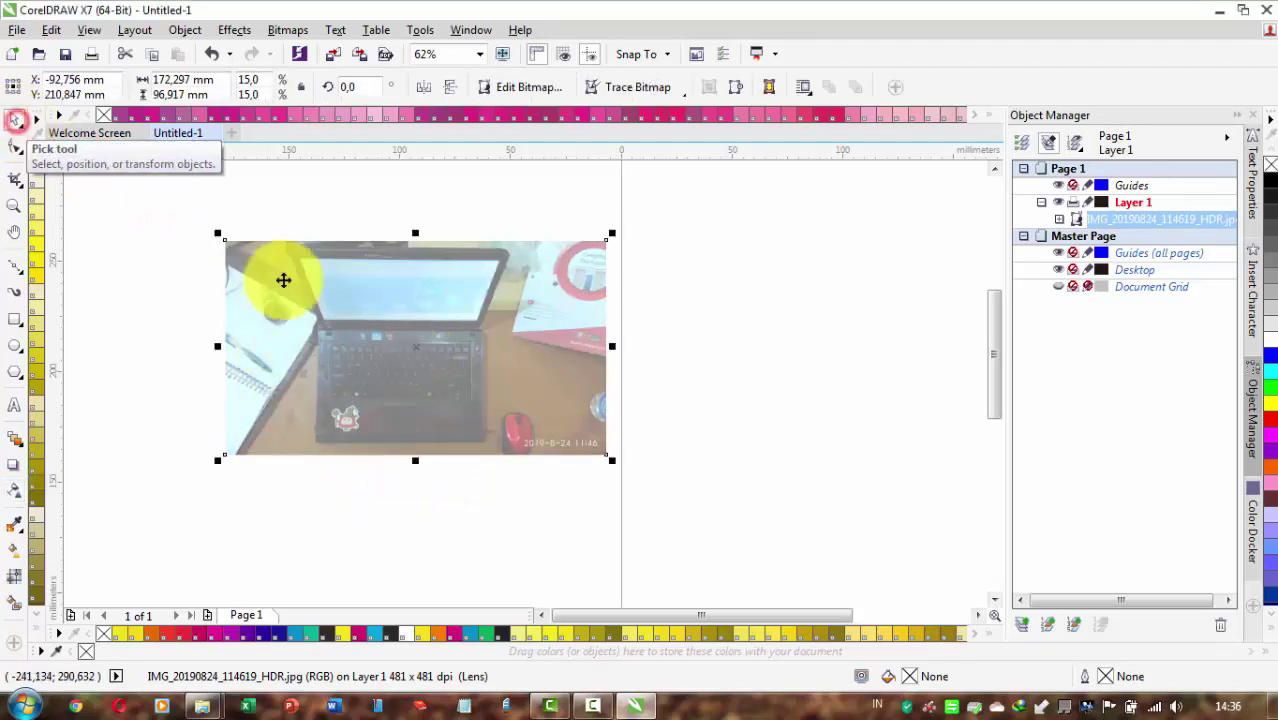
right_click(334, 285)
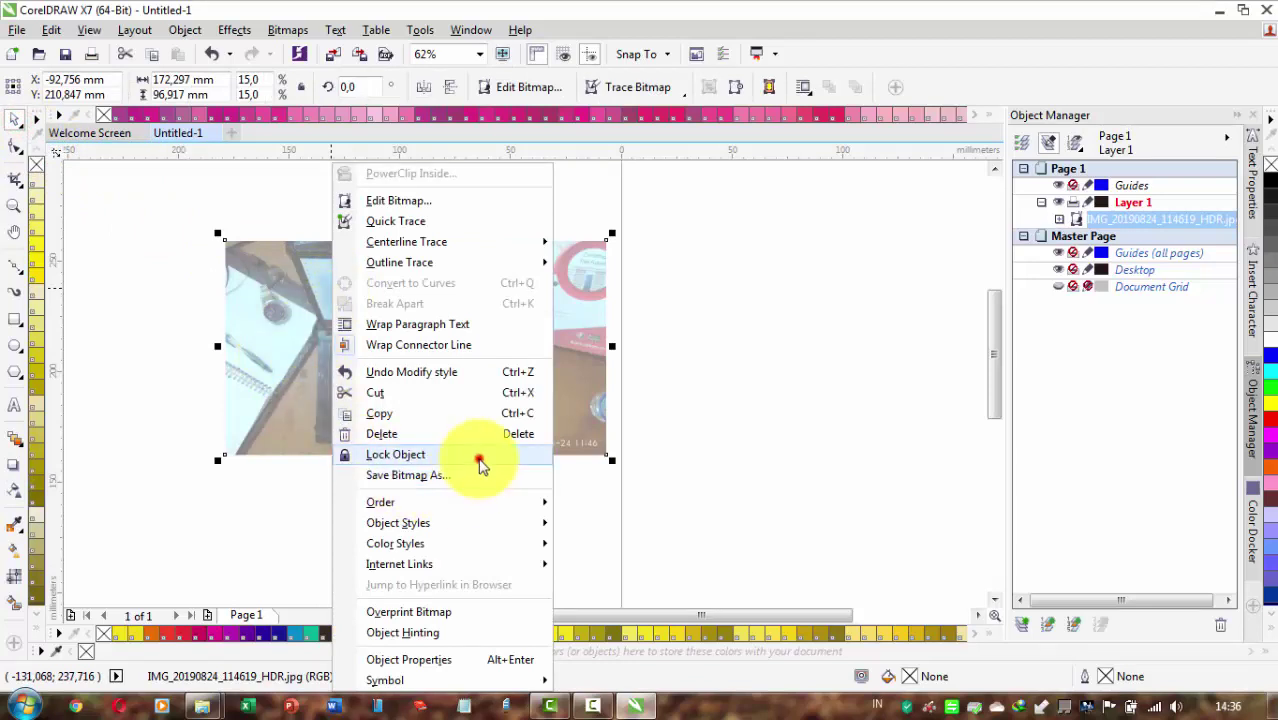
click(480, 463)
click(491, 498)
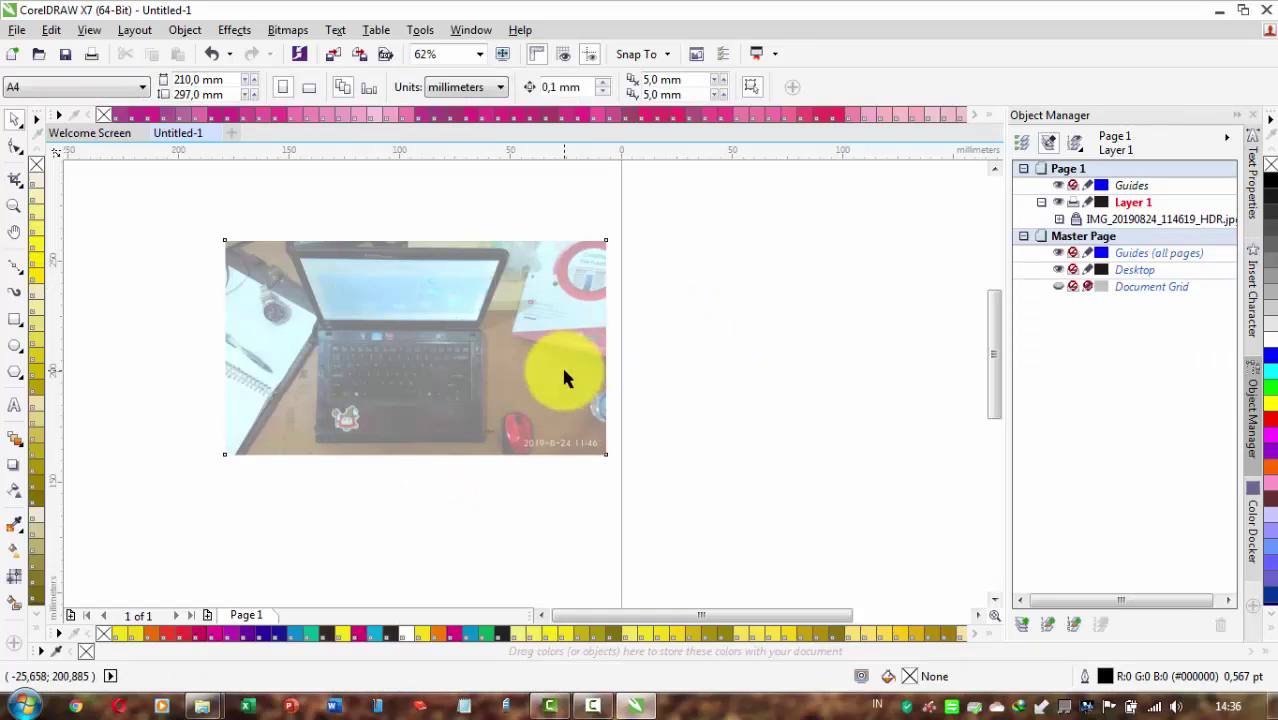
Draw a rectangle about 75 × 51 mm over the laptop's keyboard base in the photo
scroll(559, 371, up, 1)
drag(439, 306, 593, 408)
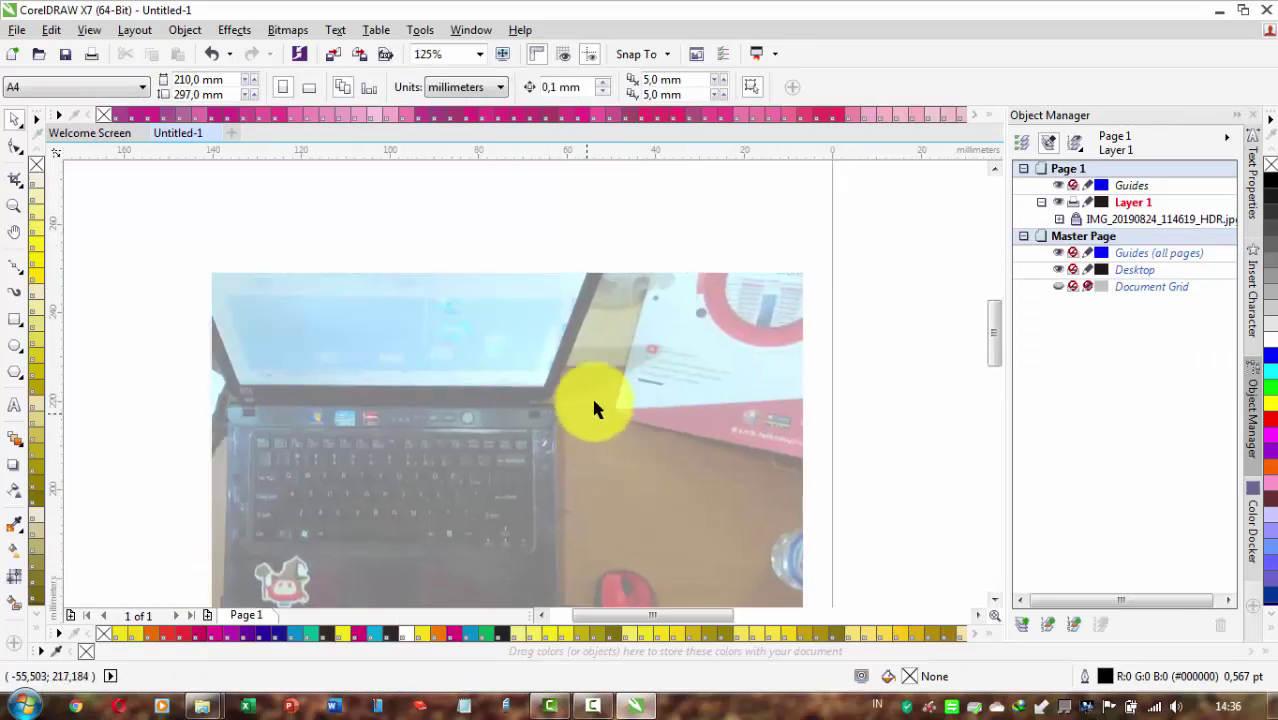
drag(447, 402, 505, 334)
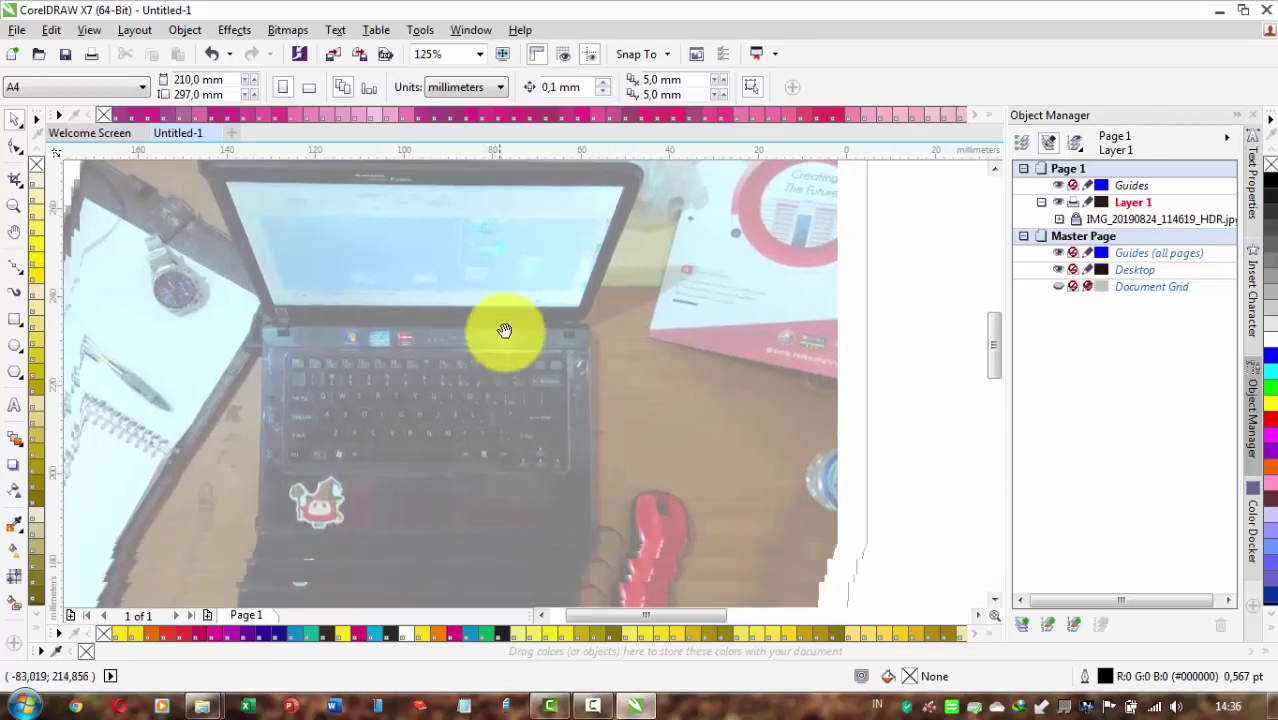
drag(362, 334, 471, 359)
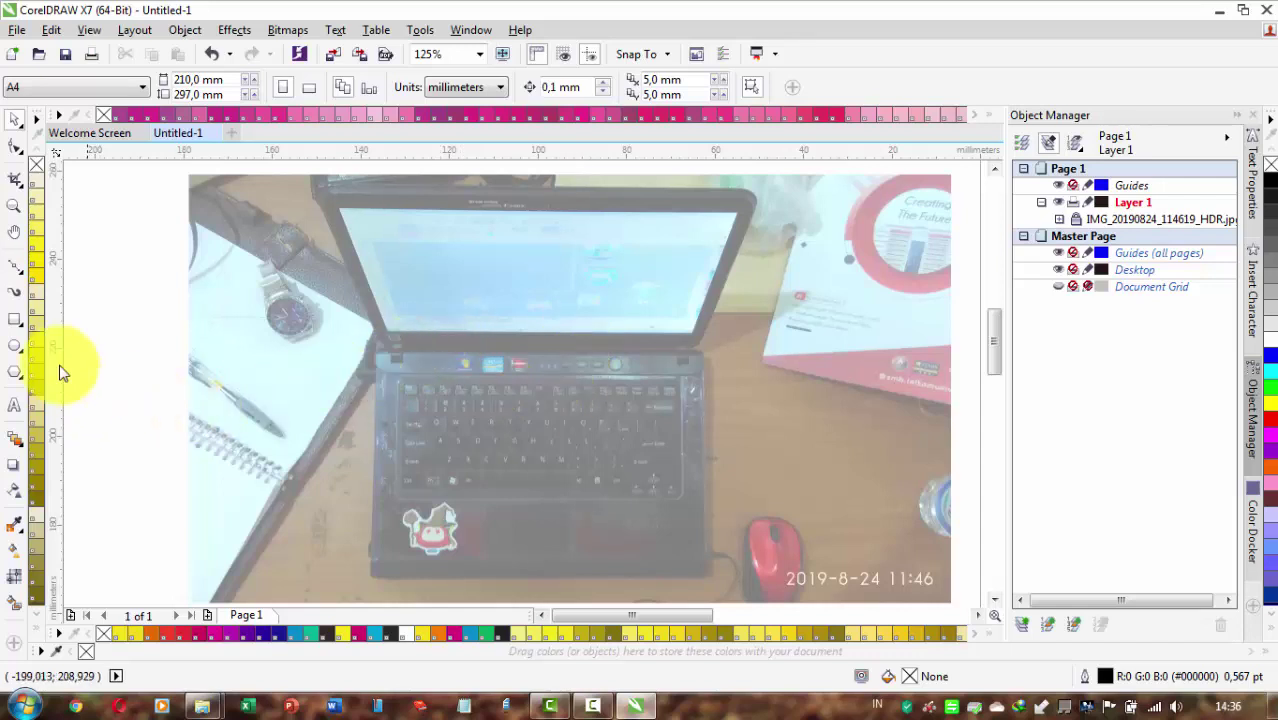
click(13, 318)
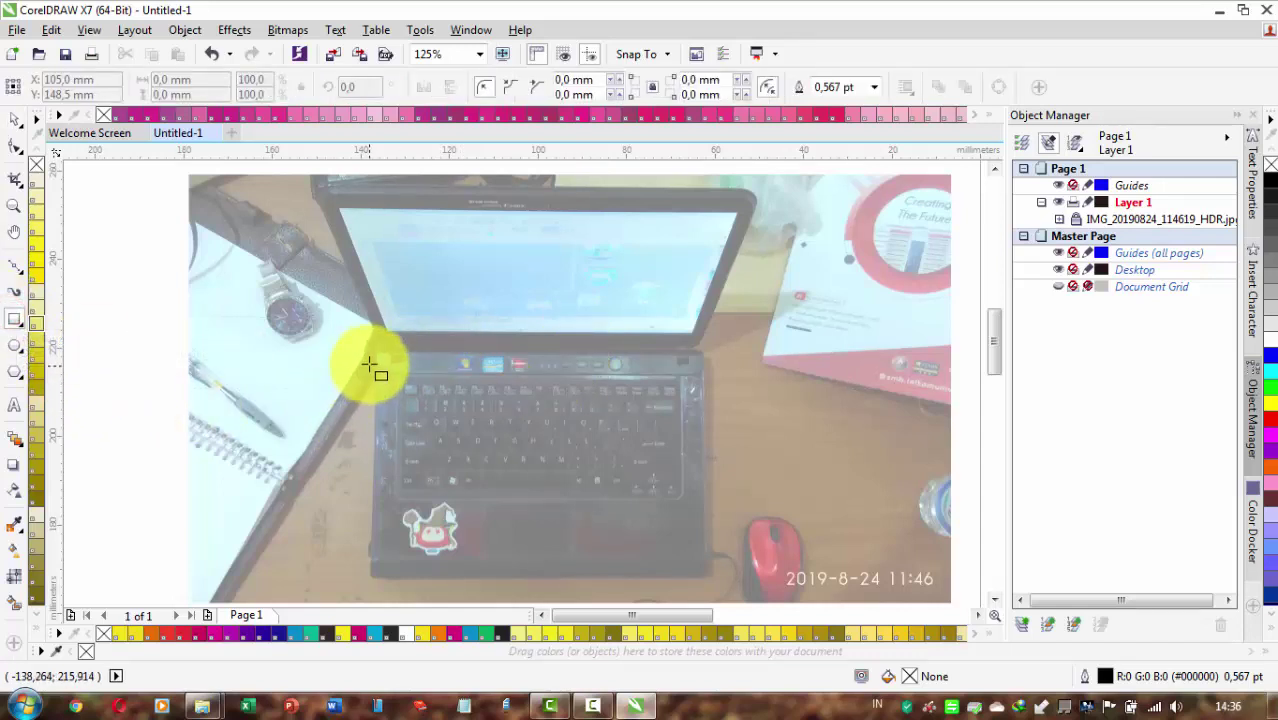
drag(372, 354, 705, 578)
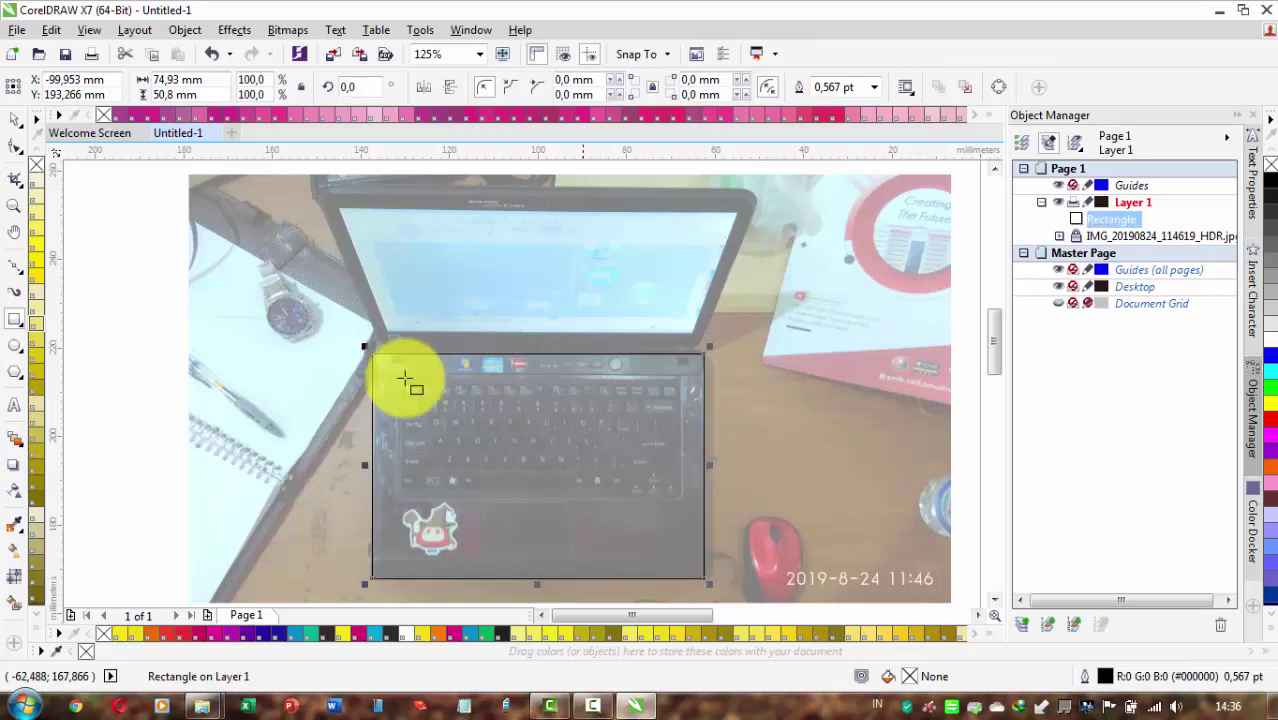
Duplicate the base rectangle upward over the laptop screen and shrink the copy to about 35 mm high, resting on the base
click(15, 120)
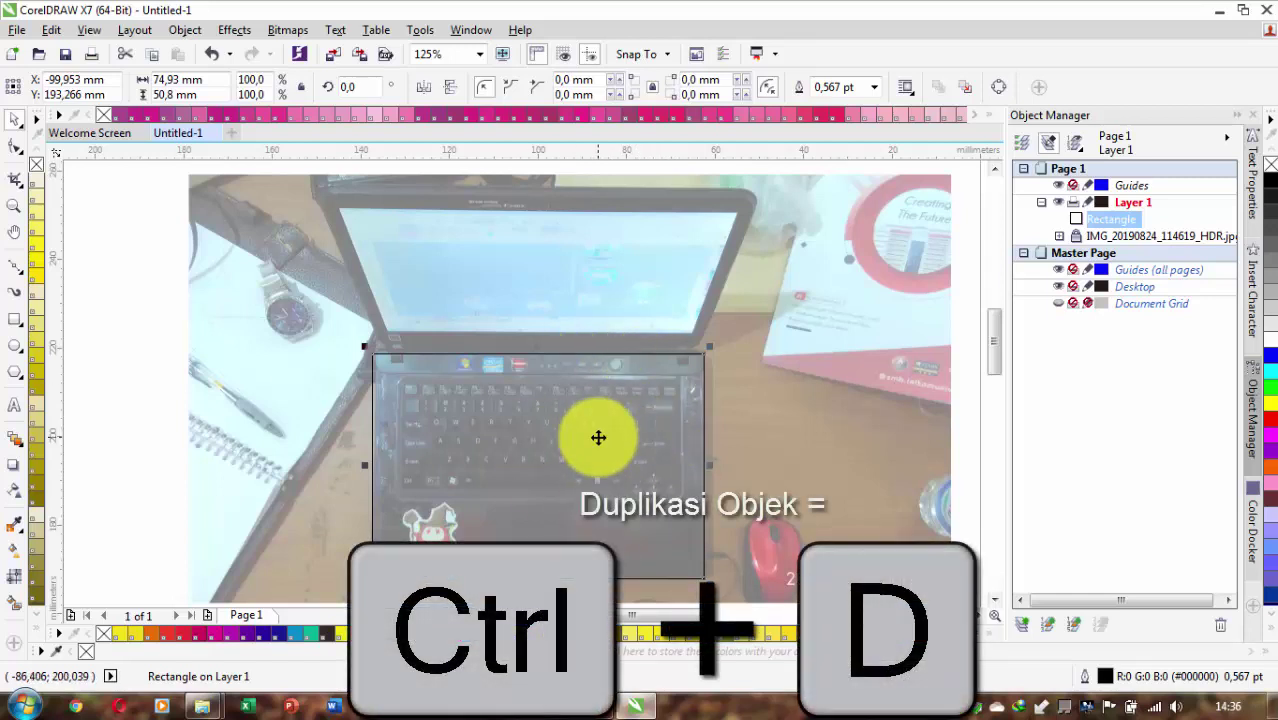
drag(598, 437, 599, 257)
right_click(599, 257)
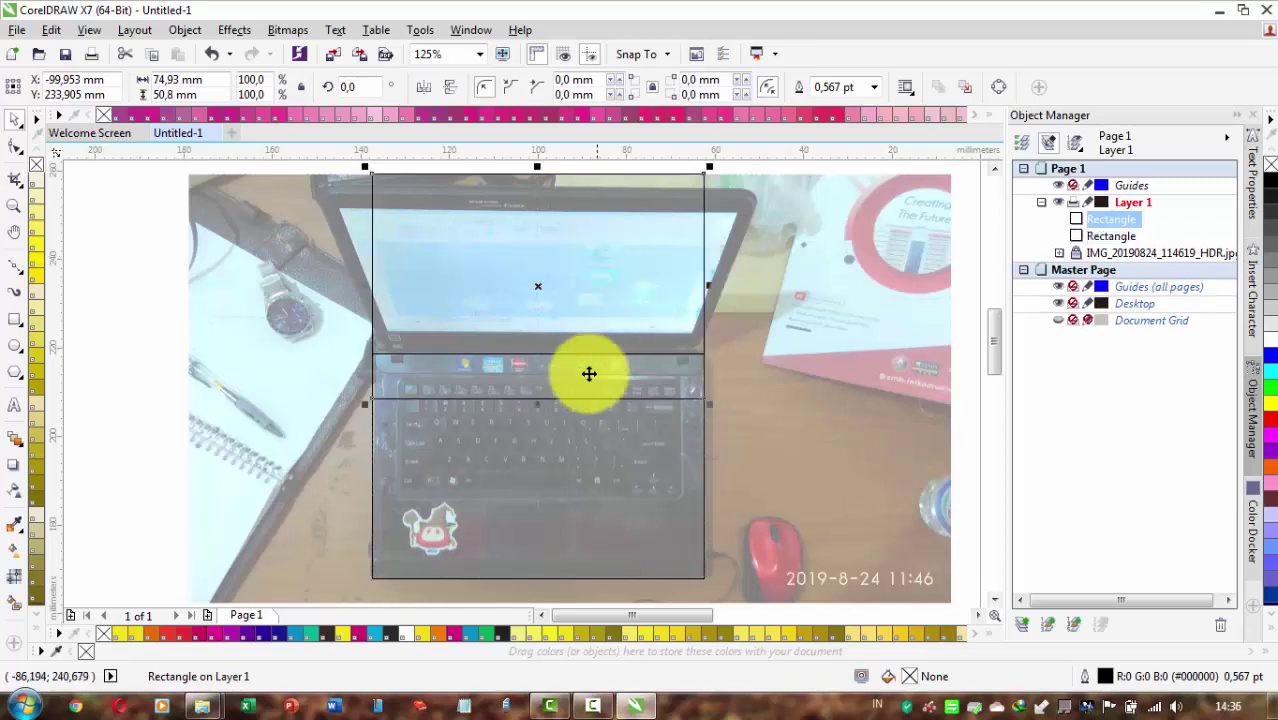
drag(541, 402, 539, 349)
drag(549, 273, 576, 337)
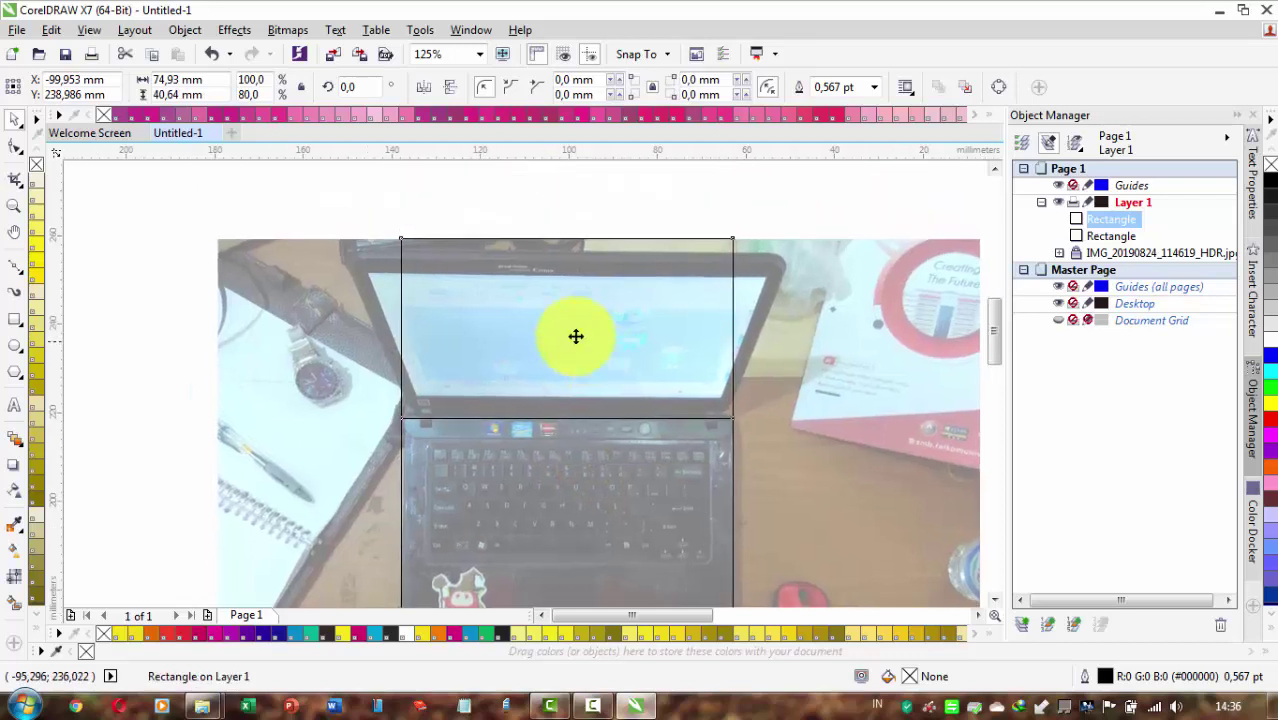
drag(565, 231, 555, 254)
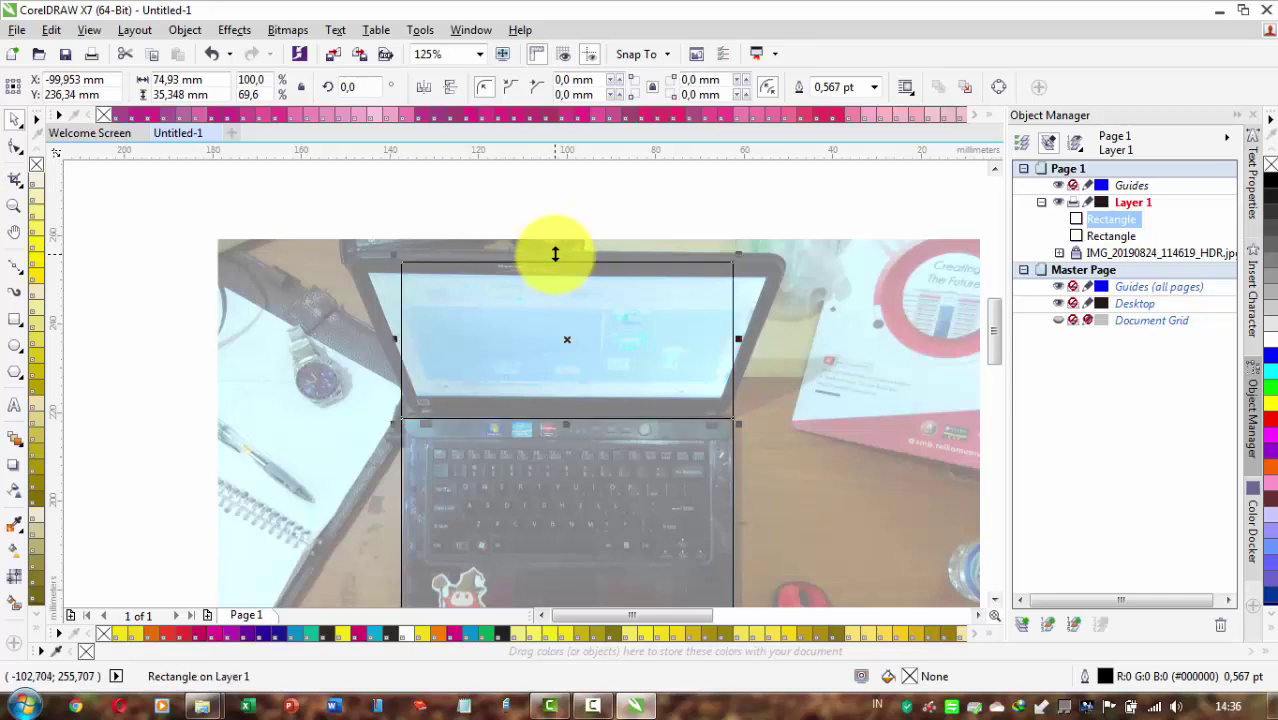
Convert the upper rectangle to curves and move its four corner nodes to follow the tapered laptop lid in the photo
right_click(655, 313)
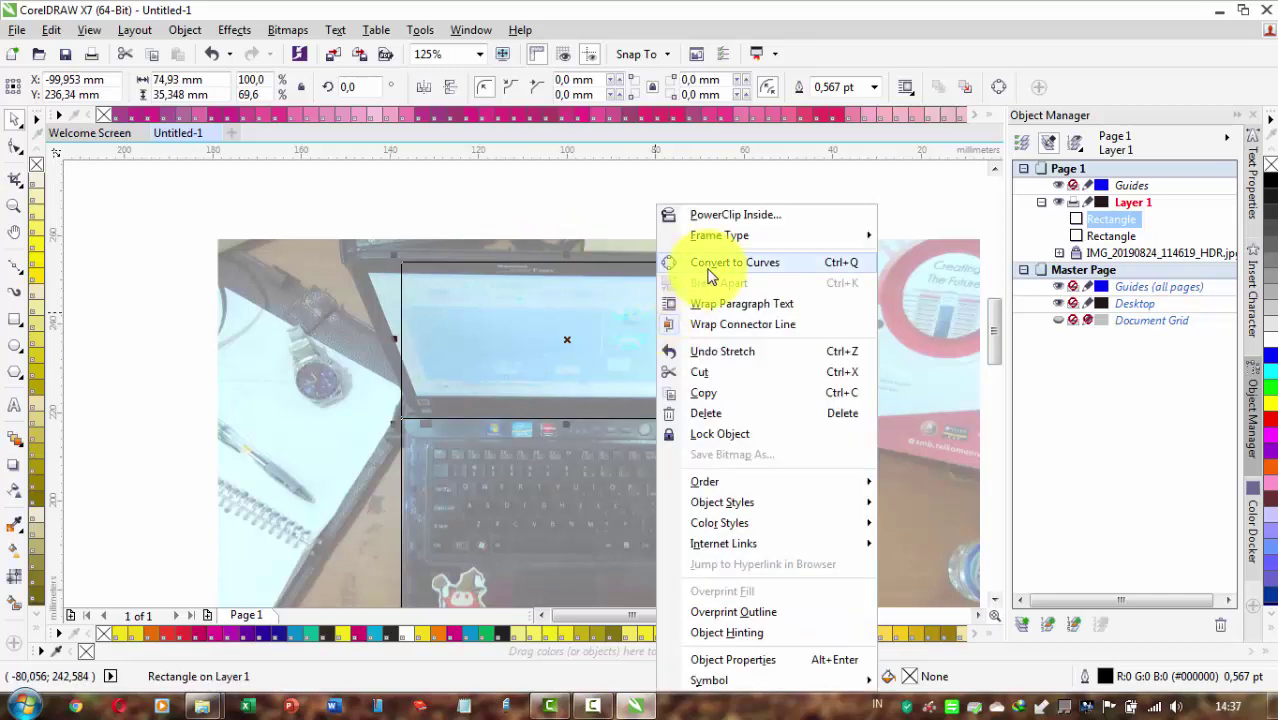
click(806, 270)
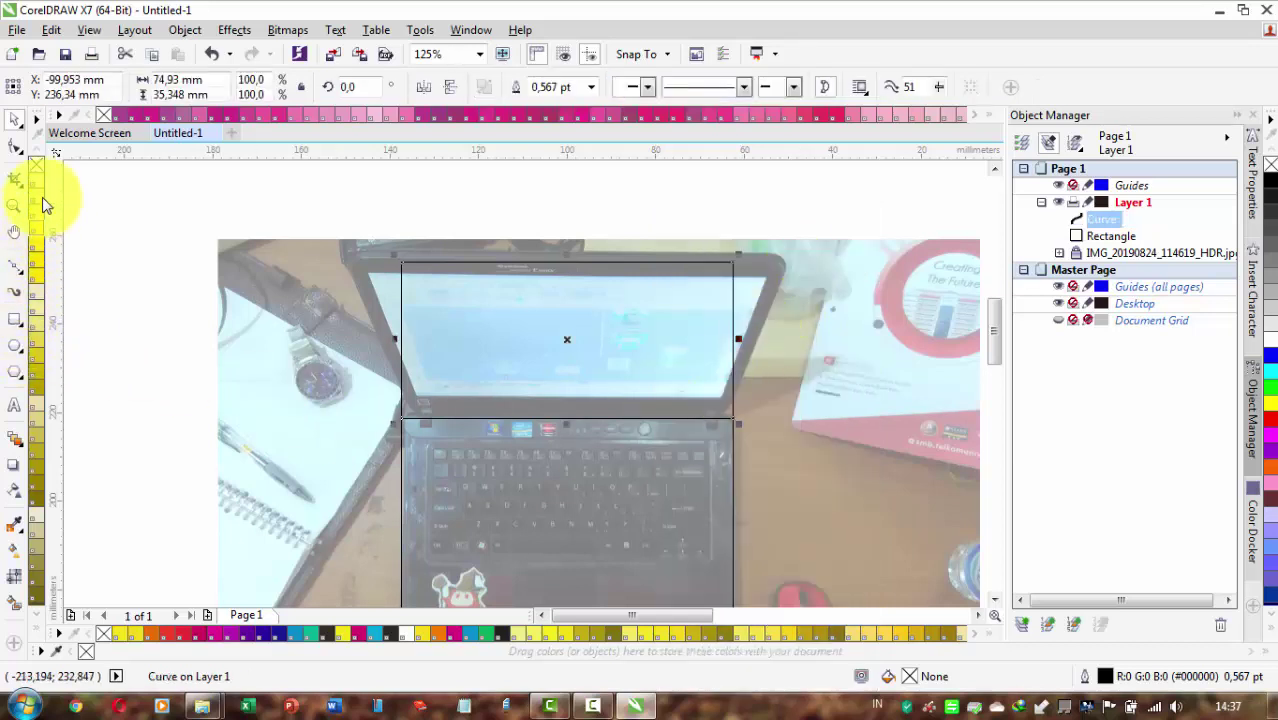
click(15, 150)
click(615, 297)
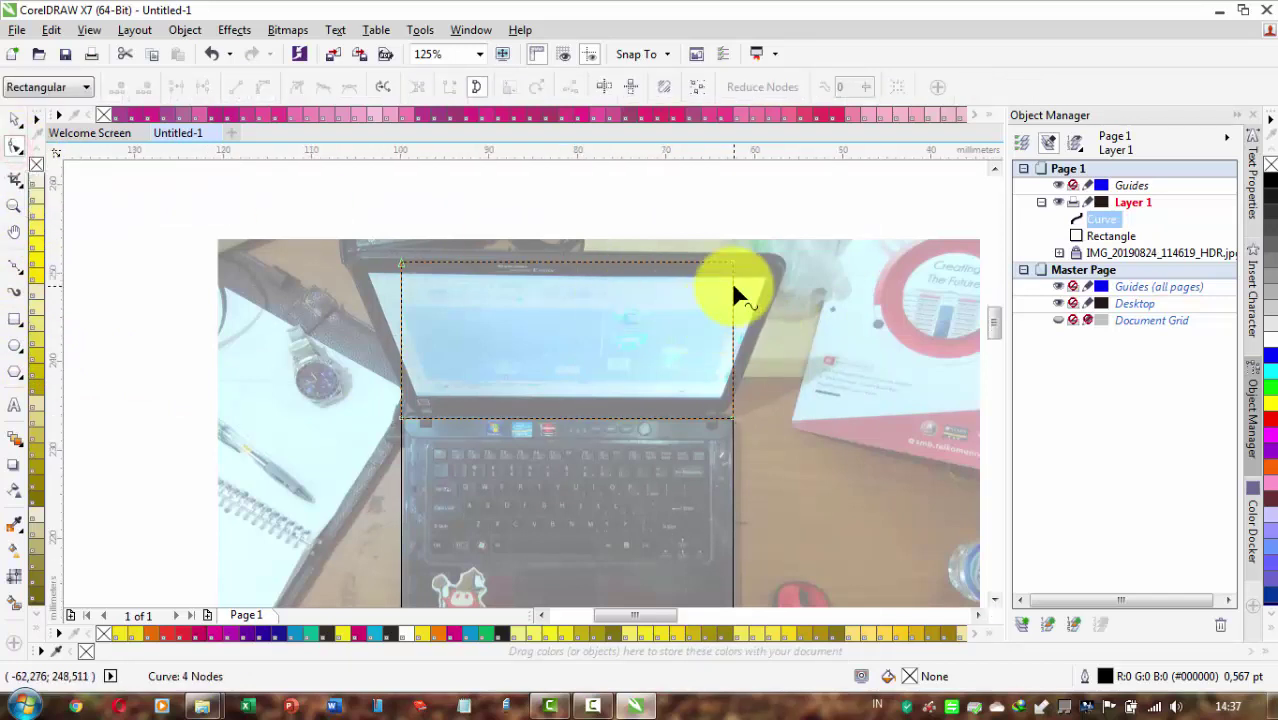
scroll(731, 282, up, 1)
drag(731, 240, 828, 238)
drag(731, 548, 716, 540)
drag(627, 371, 906, 312)
drag(346, 181, 250, 180)
scroll(350, 412, up, 1)
drag(344, 570, 370, 538)
scroll(412, 478, down, 1)
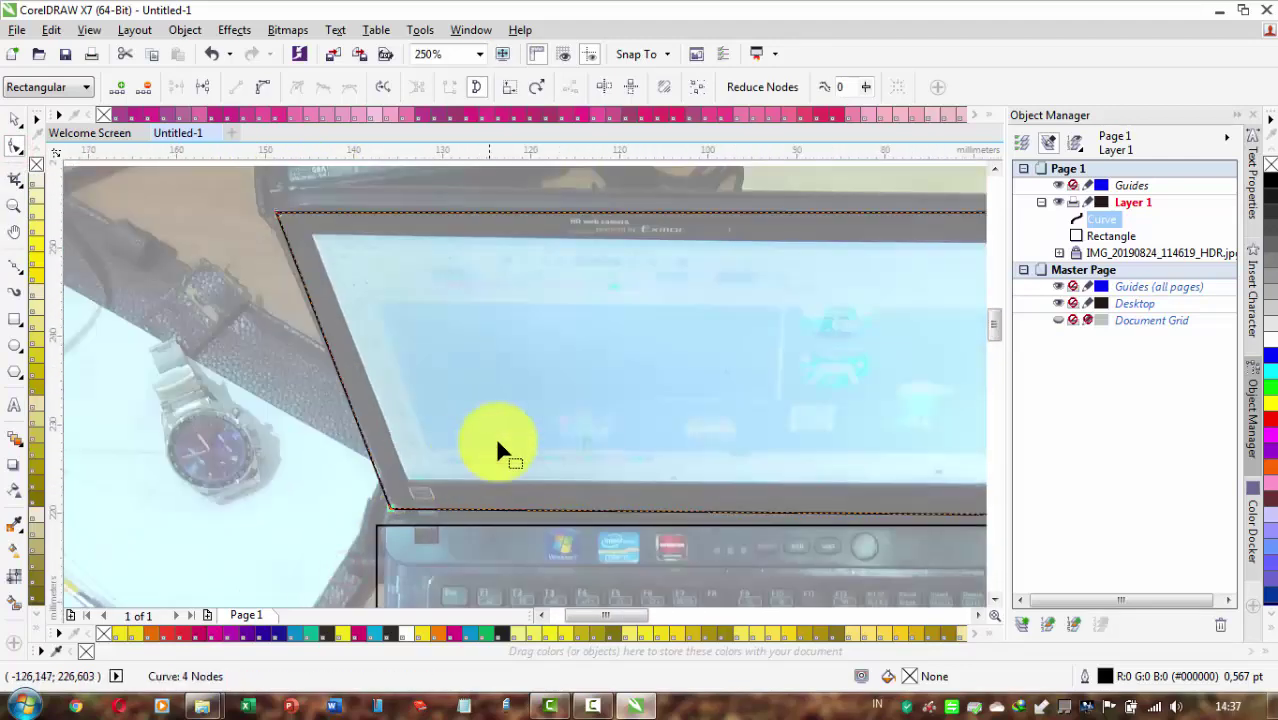
Fine-tune the lid outline's lower-left corner node at the hinge, leaving the shape about 97 × 34 mm
drag(790, 490, 462, 436)
scroll(697, 448, up, 1)
drag(517, 397, 1182, 325)
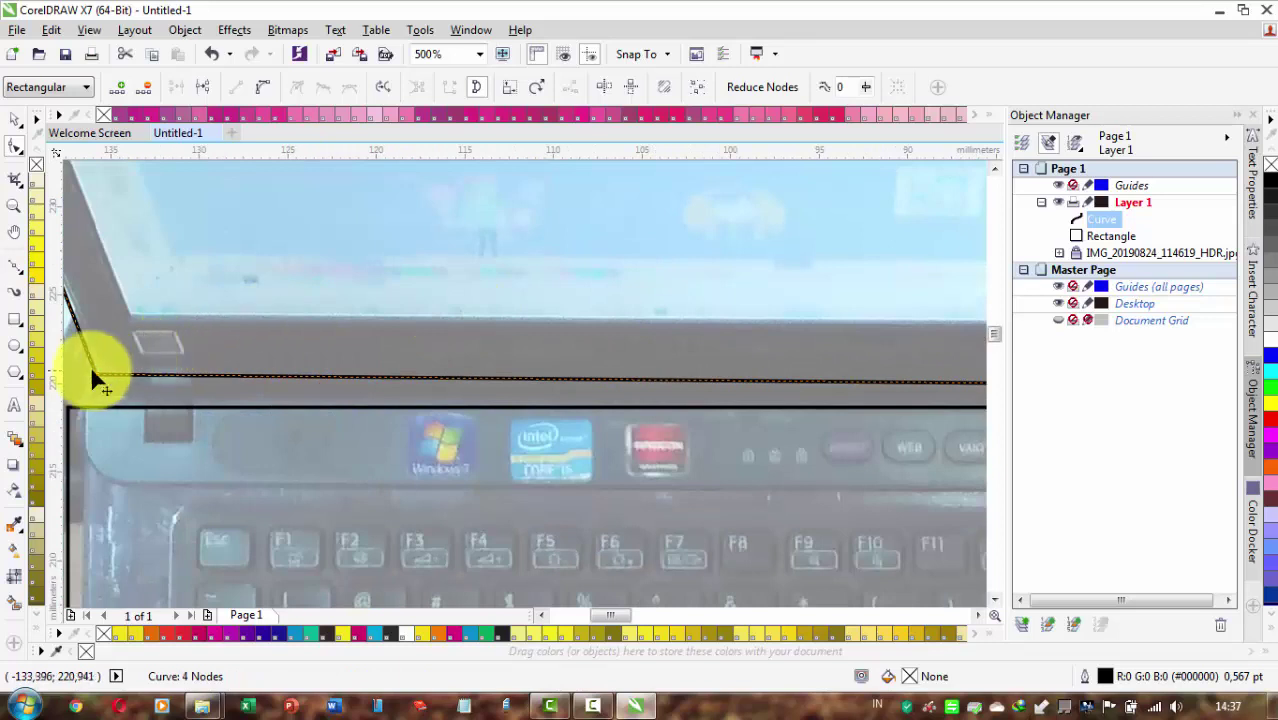
drag(96, 372, 107, 374)
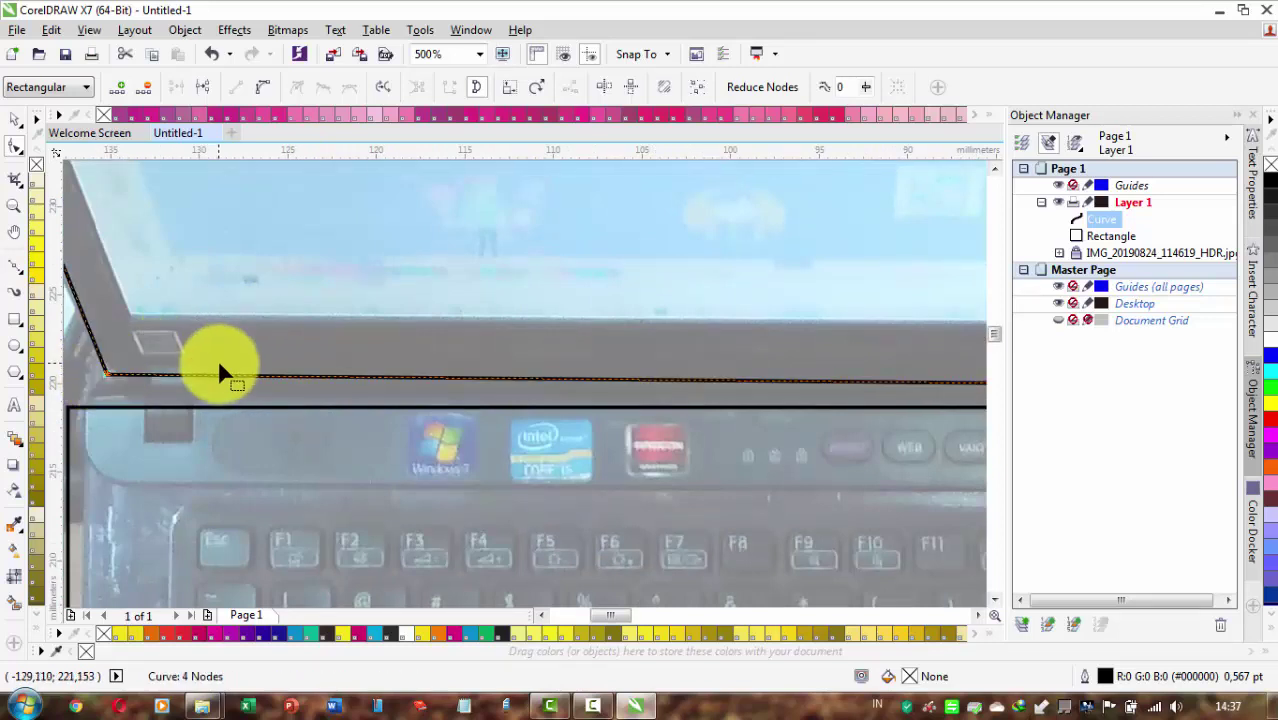
scroll(218, 361, down, 1)
drag(326, 300, 366, 450)
drag(378, 321, 399, 367)
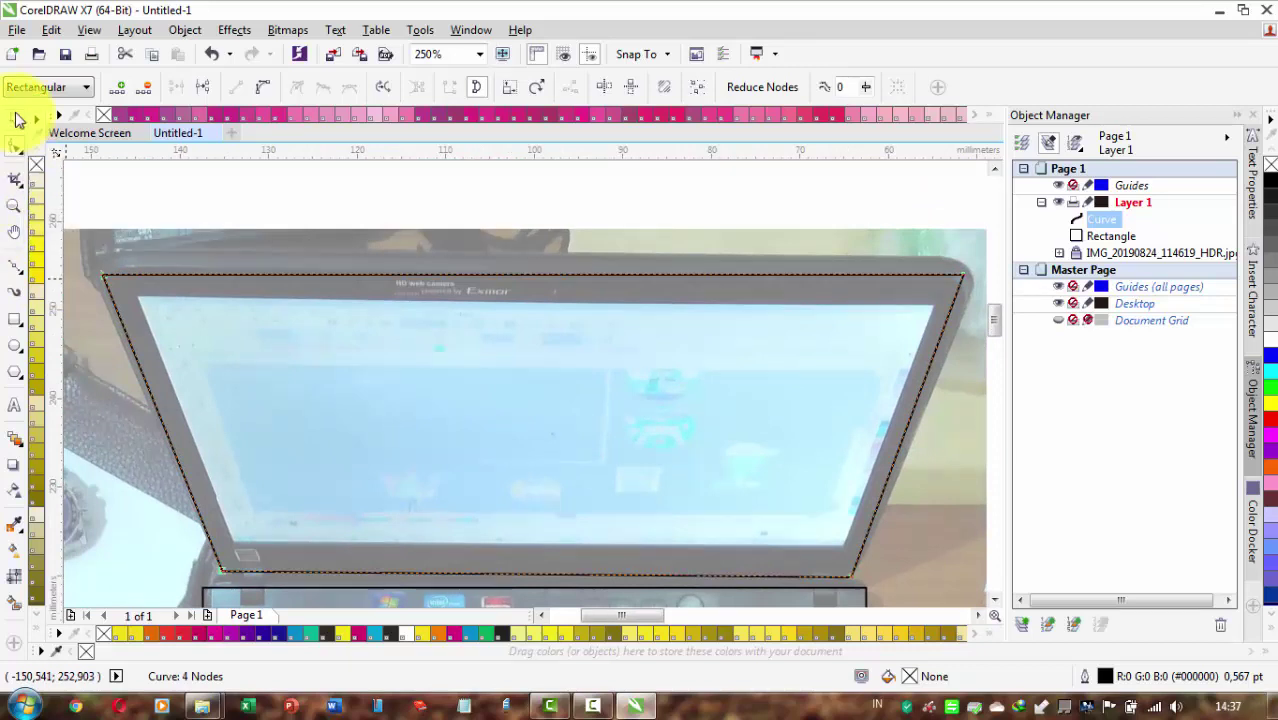
click(17, 119)
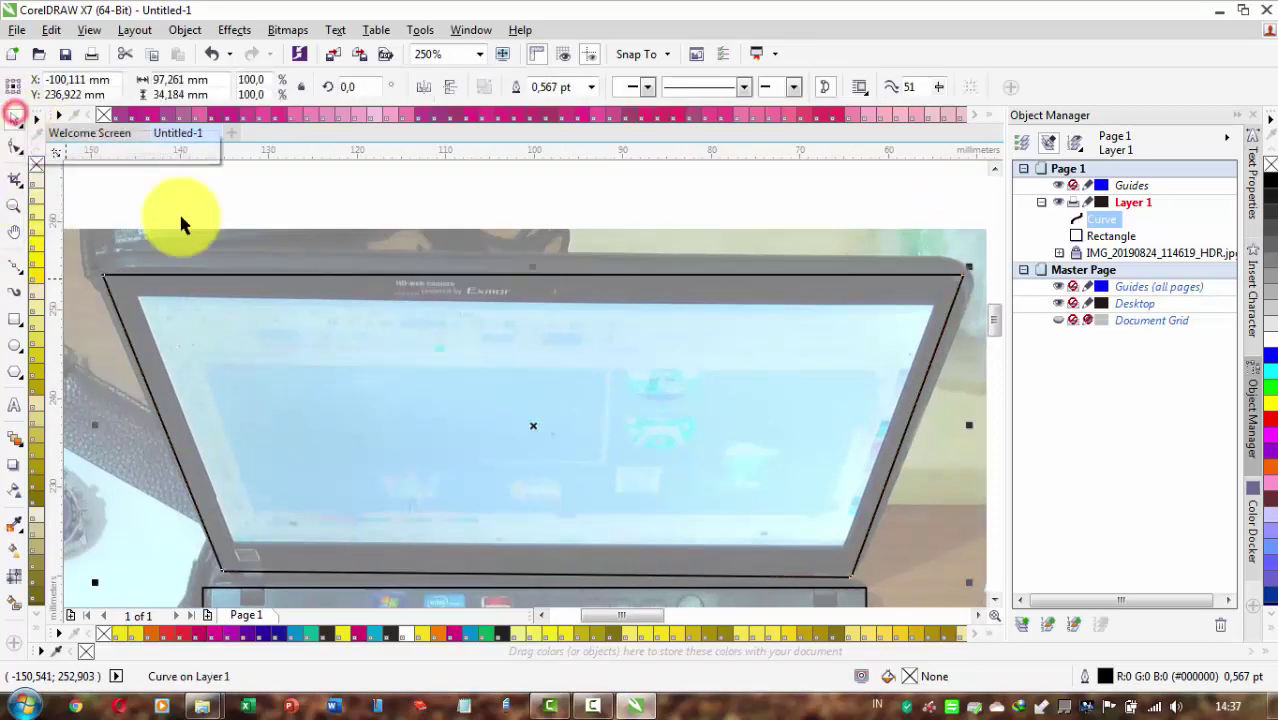
scroll(740, 348, down, 1)
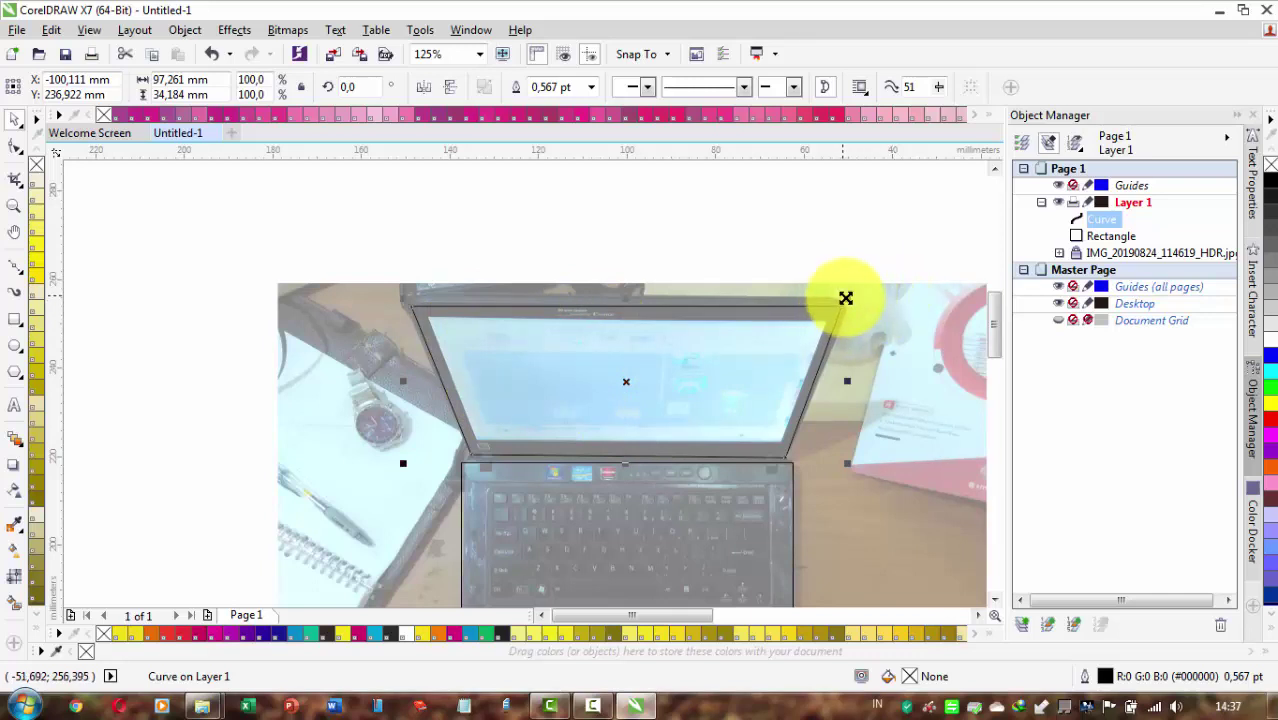
Duplicate the lid outline scaled about its centre to about 79 × 28 mm and stretch the copy's right corners toward the display edge
drag(845, 298, 826, 313)
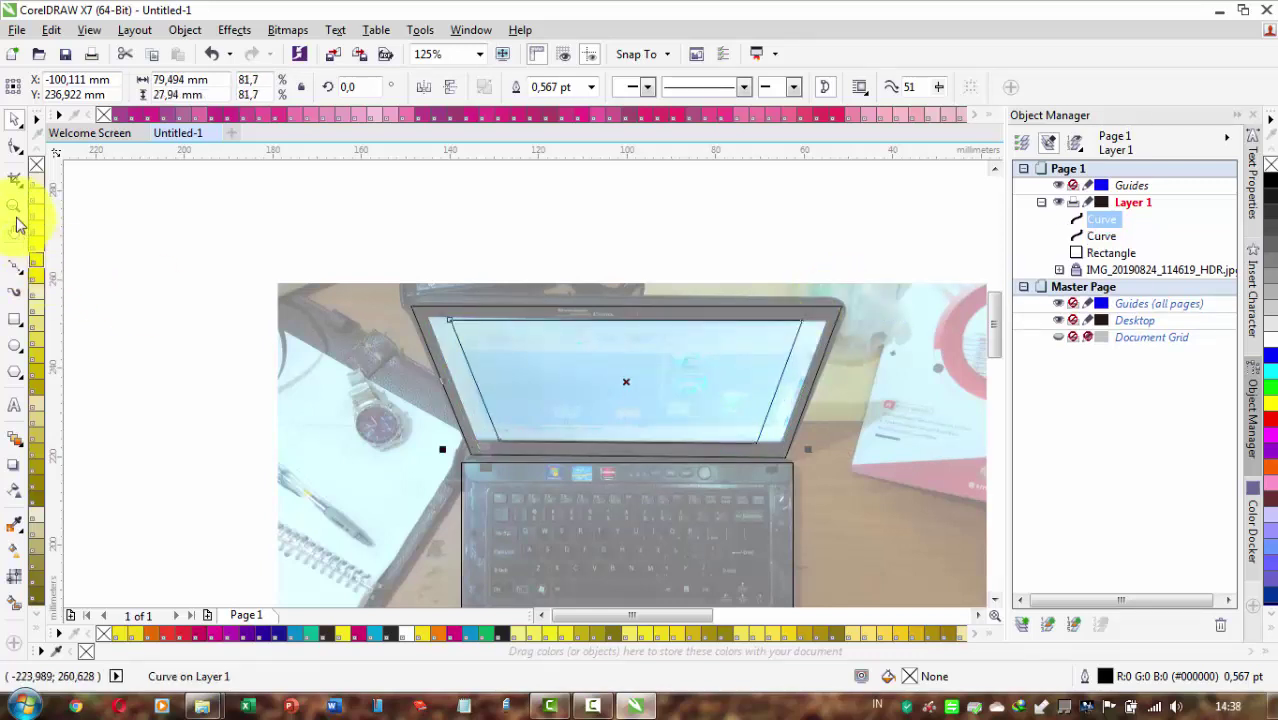
click(14, 155)
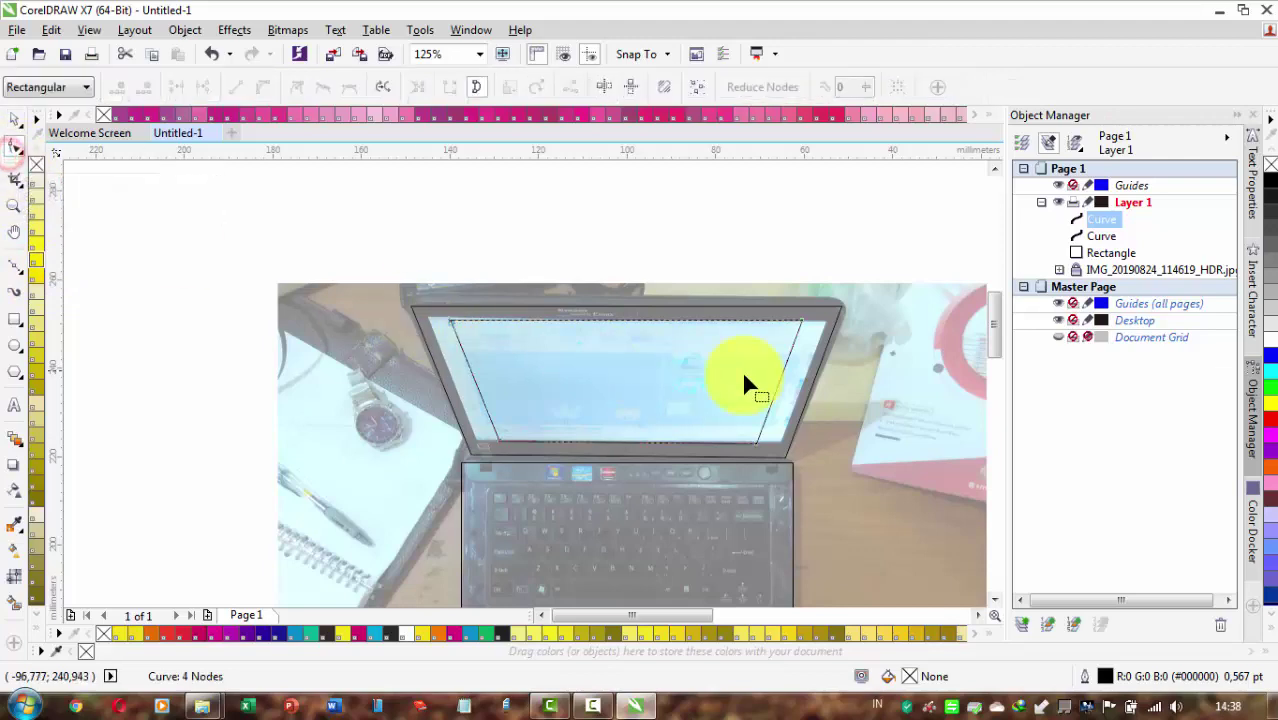
scroll(741, 370, up, 2)
drag(850, 277, 893, 285)
drag(760, 516, 813, 513)
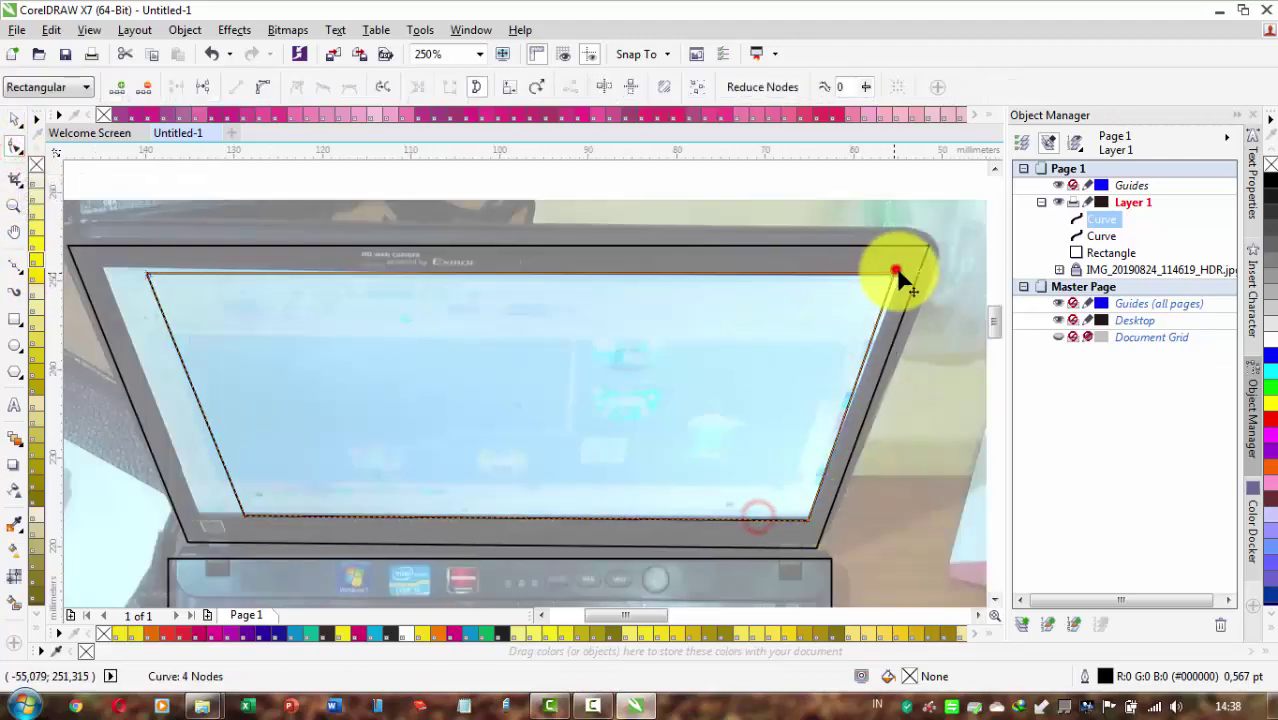
Fit the inner outline's remaining corners to the laptop's lit display area, about 90 × 29 mm overall
scroll(875, 275, up, 4)
drag(877, 263, 904, 263)
scroll(762, 305, down, 3)
scroll(398, 308, up, 3)
drag(513, 250, 344, 225)
scroll(425, 300, down, 2)
scroll(476, 352, down, 2)
scroll(529, 419, up, 3)
drag(536, 420, 522, 437)
scroll(522, 437, down, 3)
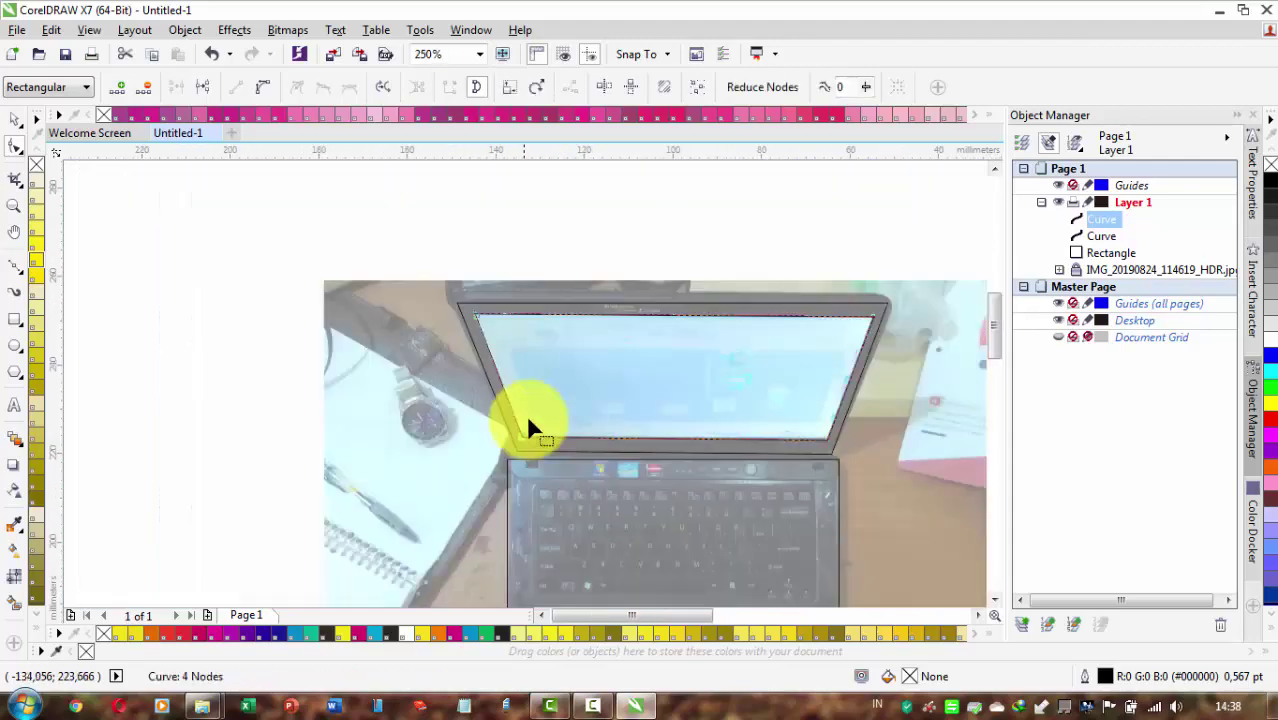
click(12, 118)
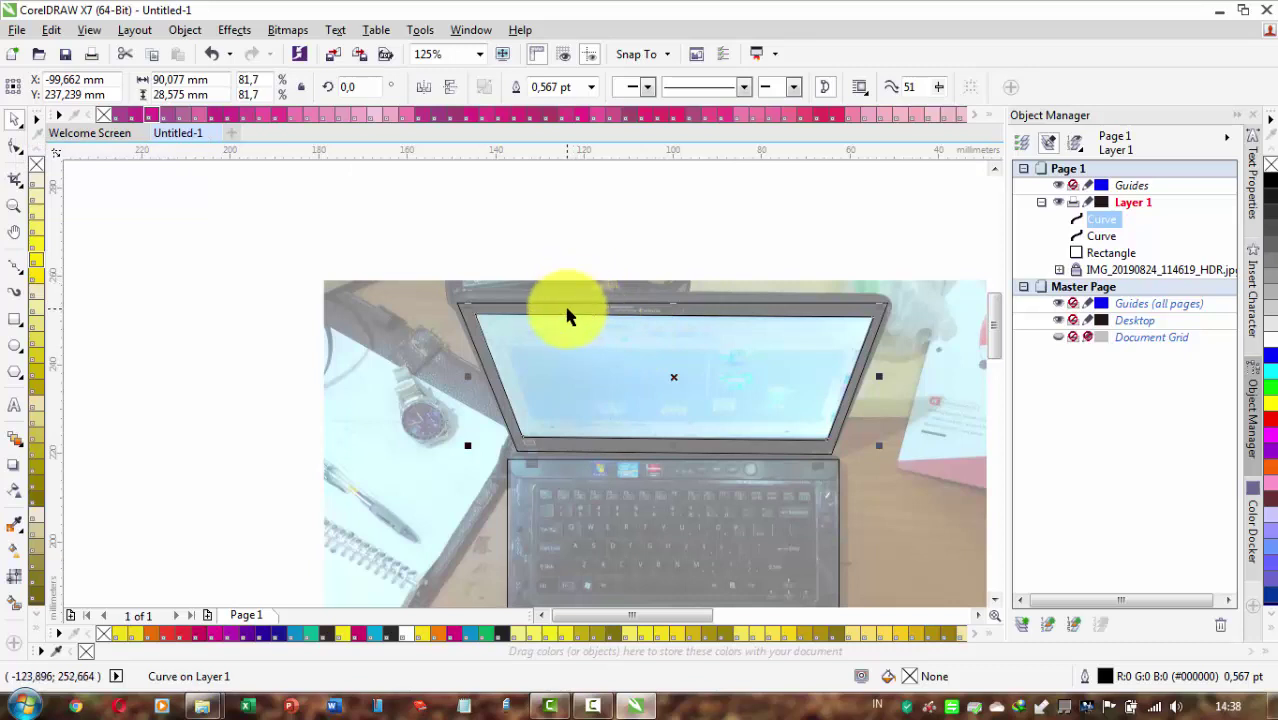
Draw a thin rectangle about 97 × 2.5 mm along the top edge of the laptop lid
scroll(565, 300, up, 2)
drag(574, 323, 460, 305)
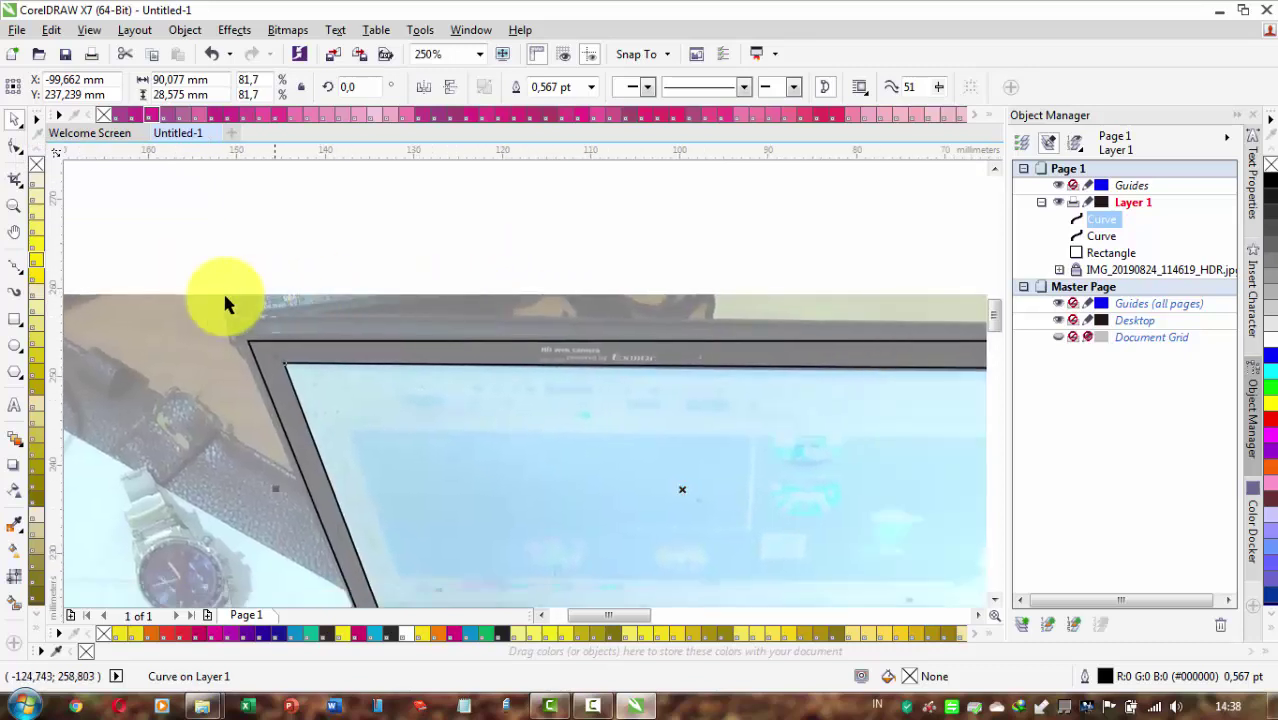
click(14, 318)
scroll(485, 322, down, 2)
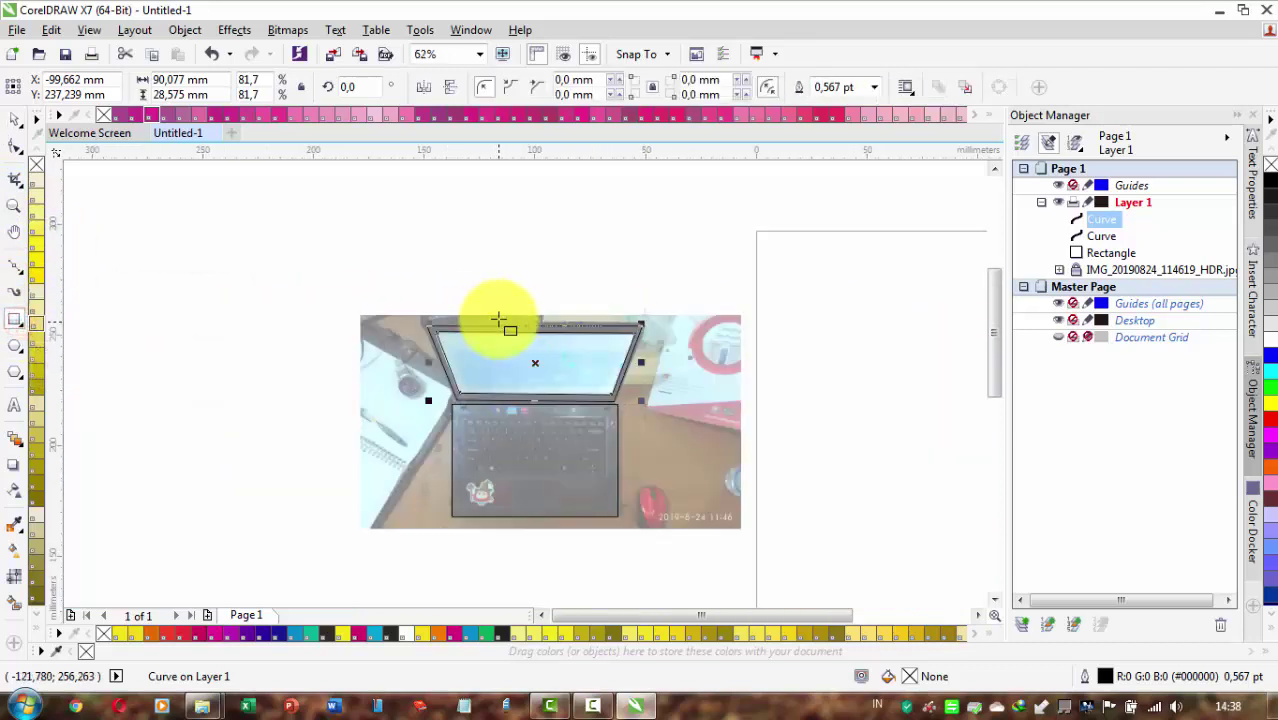
scroll(499, 305, up, 1)
scroll(570, 342, up, 1)
drag(580, 340, 531, 347)
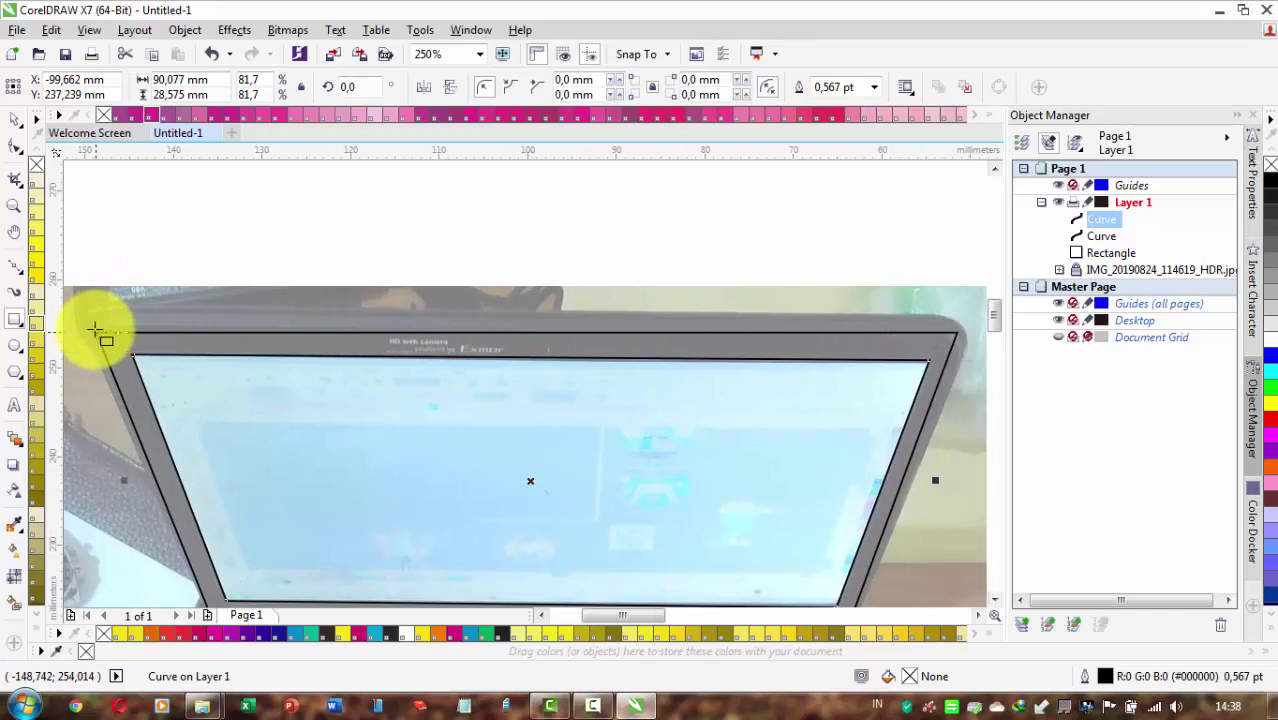
drag(88, 309, 957, 314)
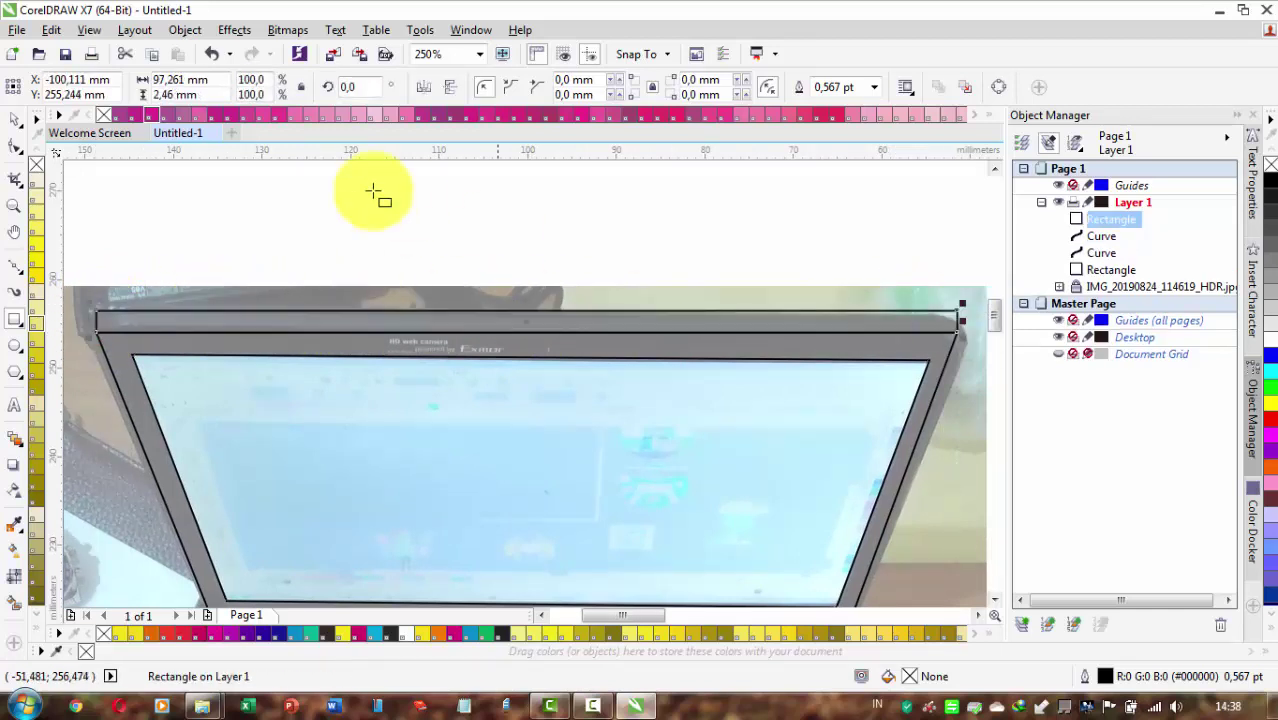
Round the thin top rectangle's corners to about 1 mm, widen it symmetrically to about 98 mm, and deselect it
click(14, 150)
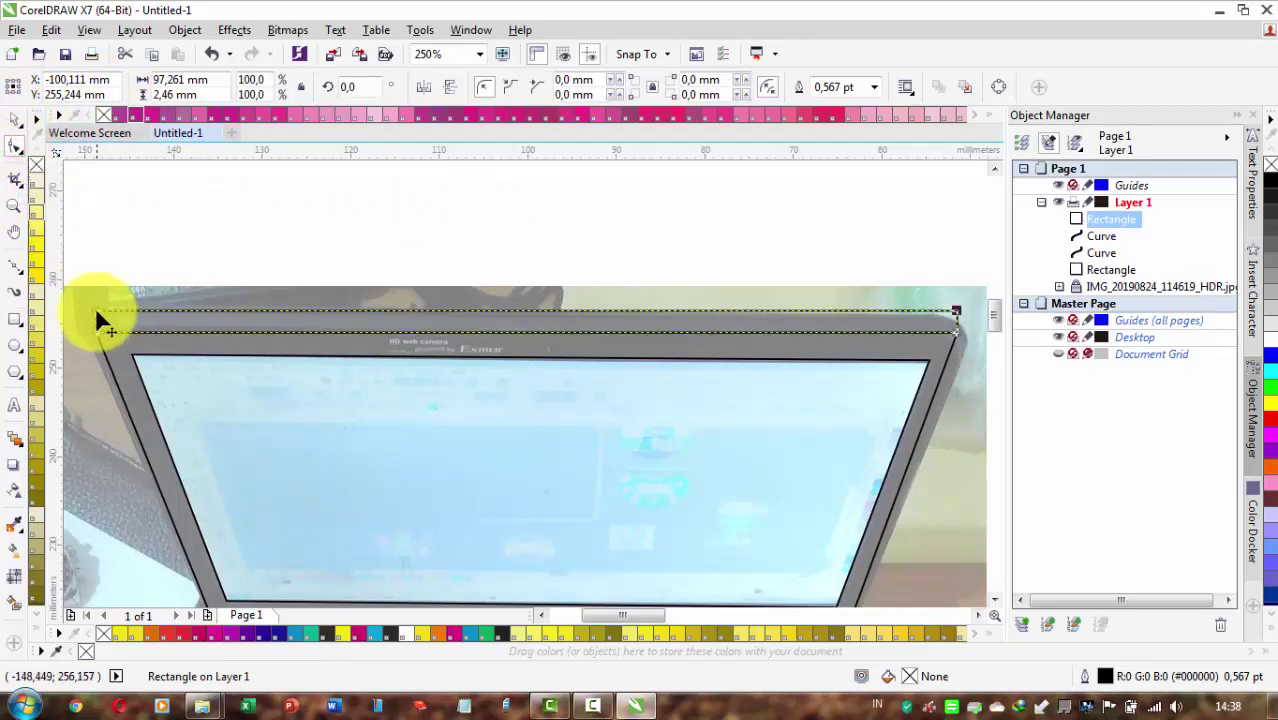
drag(97, 316, 433, 257)
click(17, 122)
scroll(150, 310, up, 1)
drag(334, 257, 443, 273)
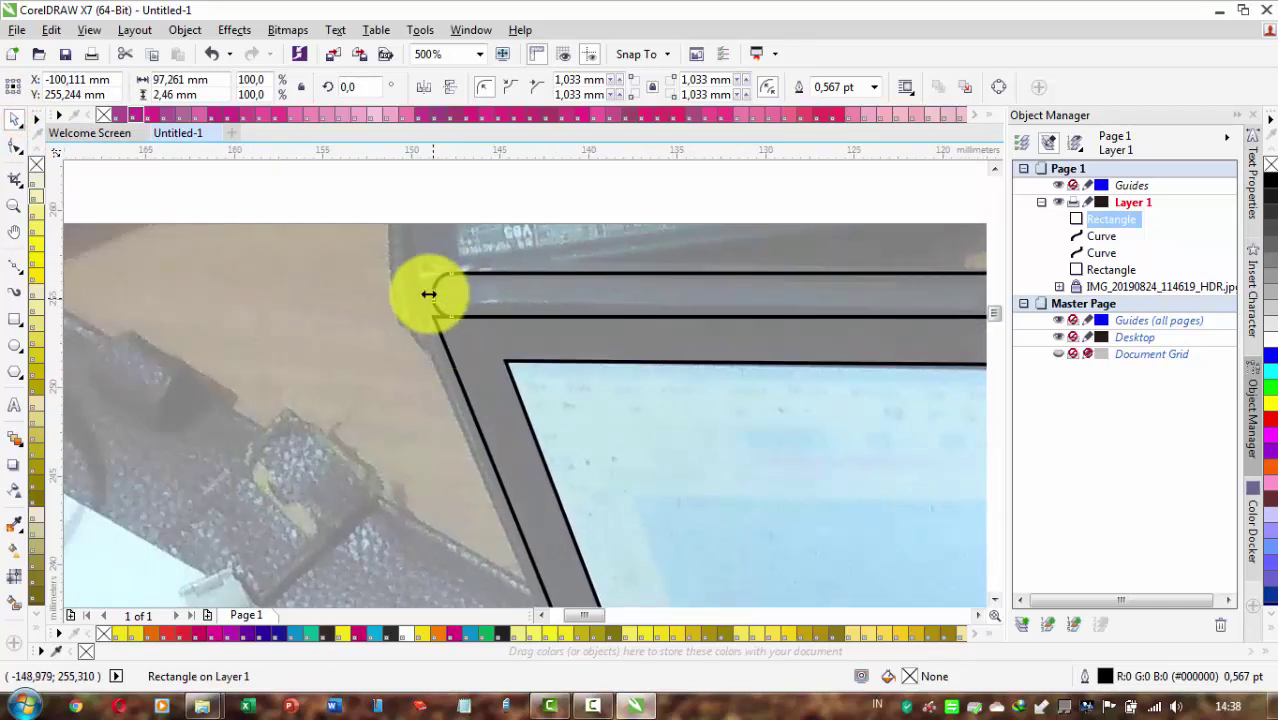
drag(428, 294, 419, 294)
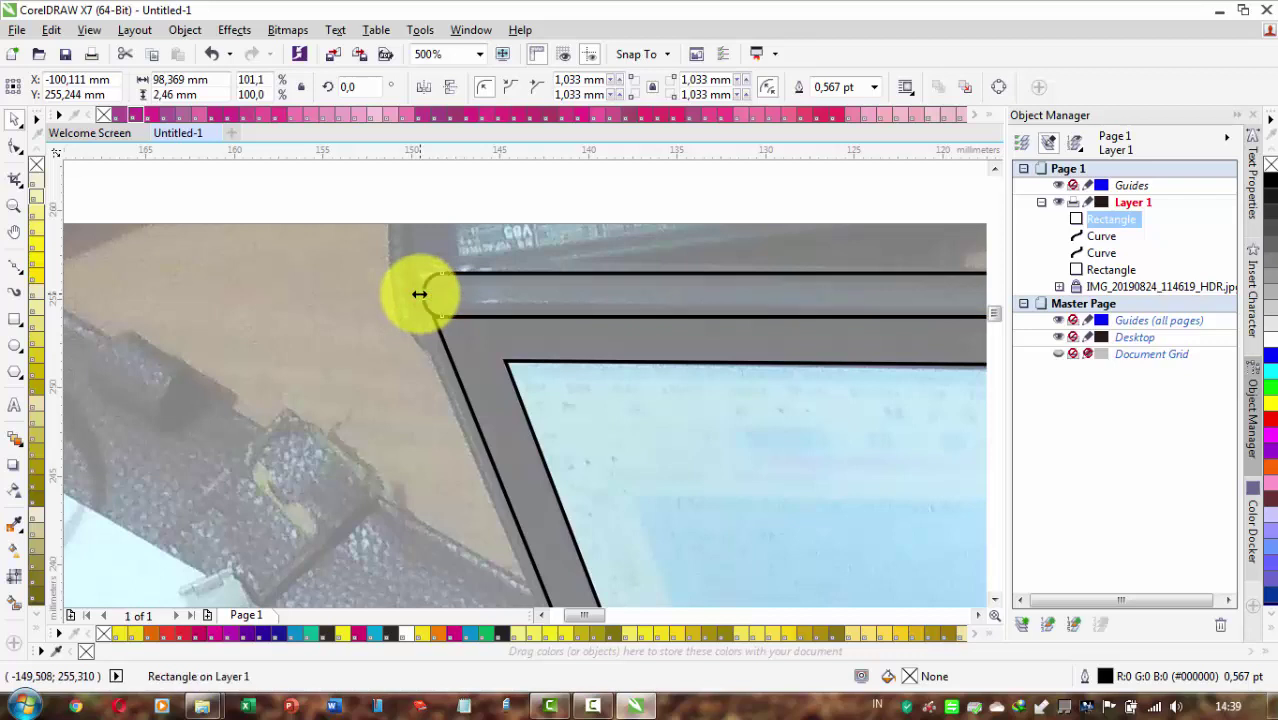
scroll(448, 280, down, 1)
drag(717, 314, 410, 335)
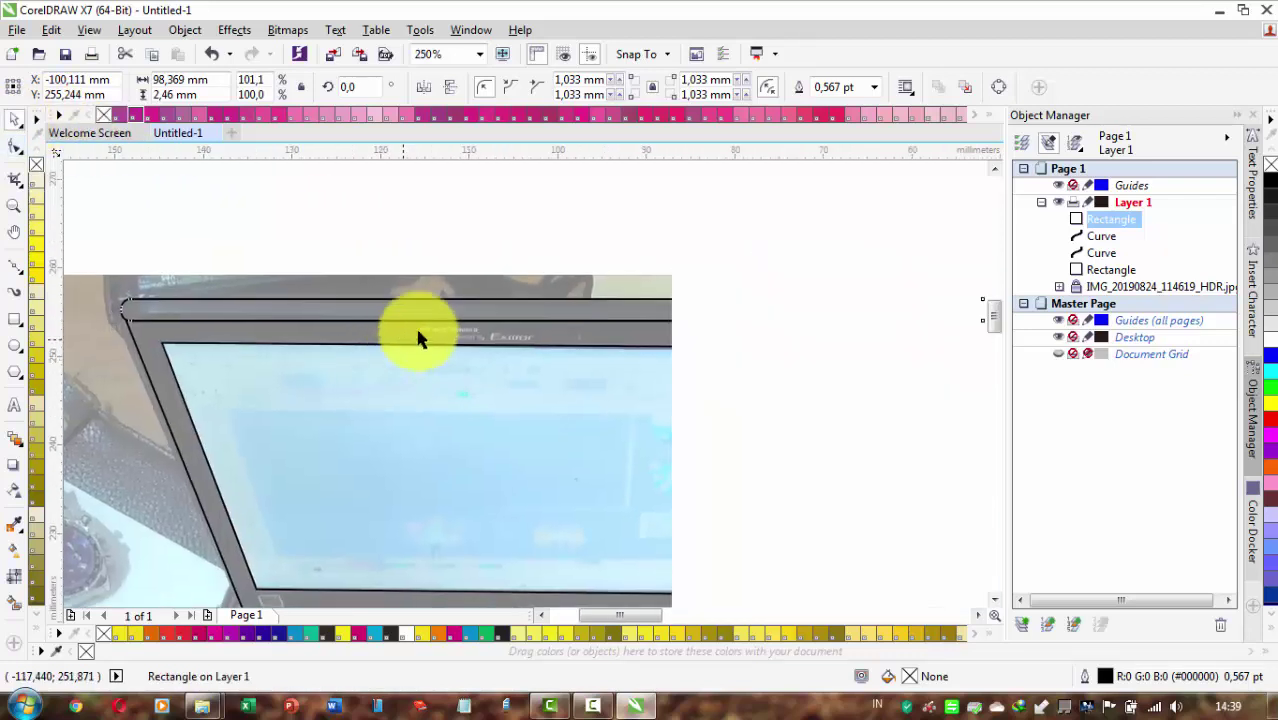
drag(610, 313, 331, 289)
scroll(738, 308, up, 1)
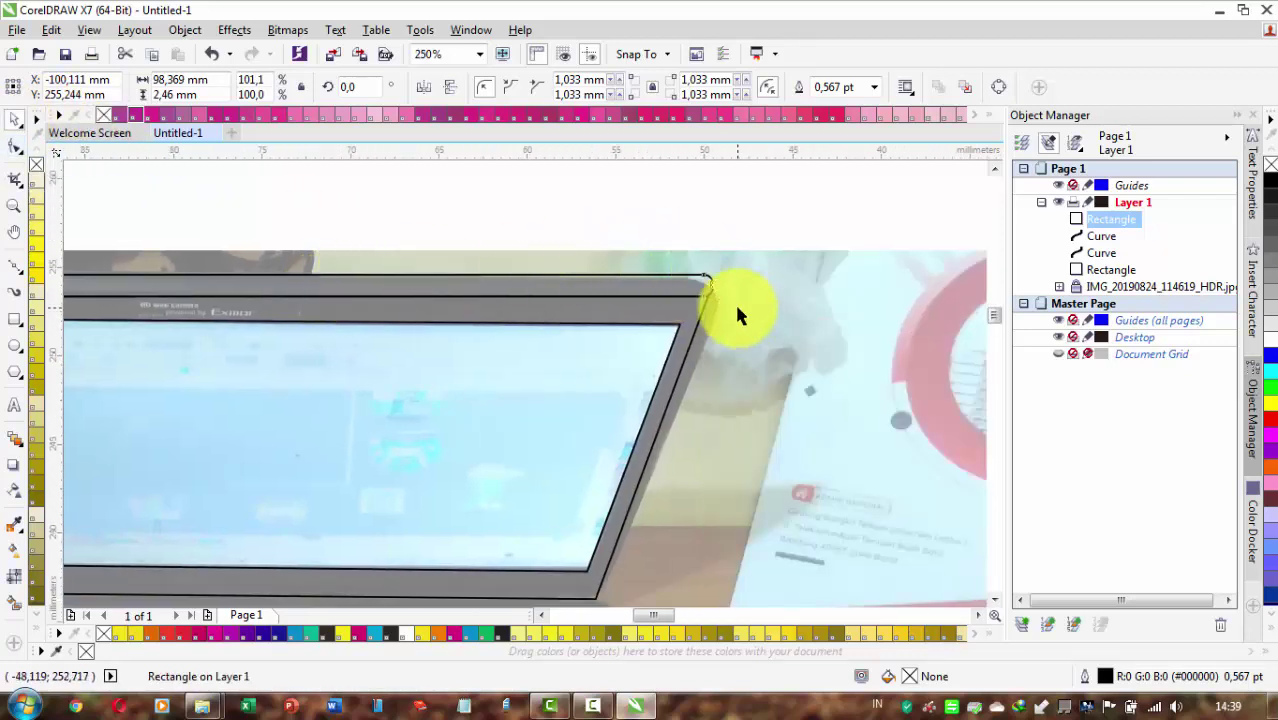
scroll(577, 299, down, 2)
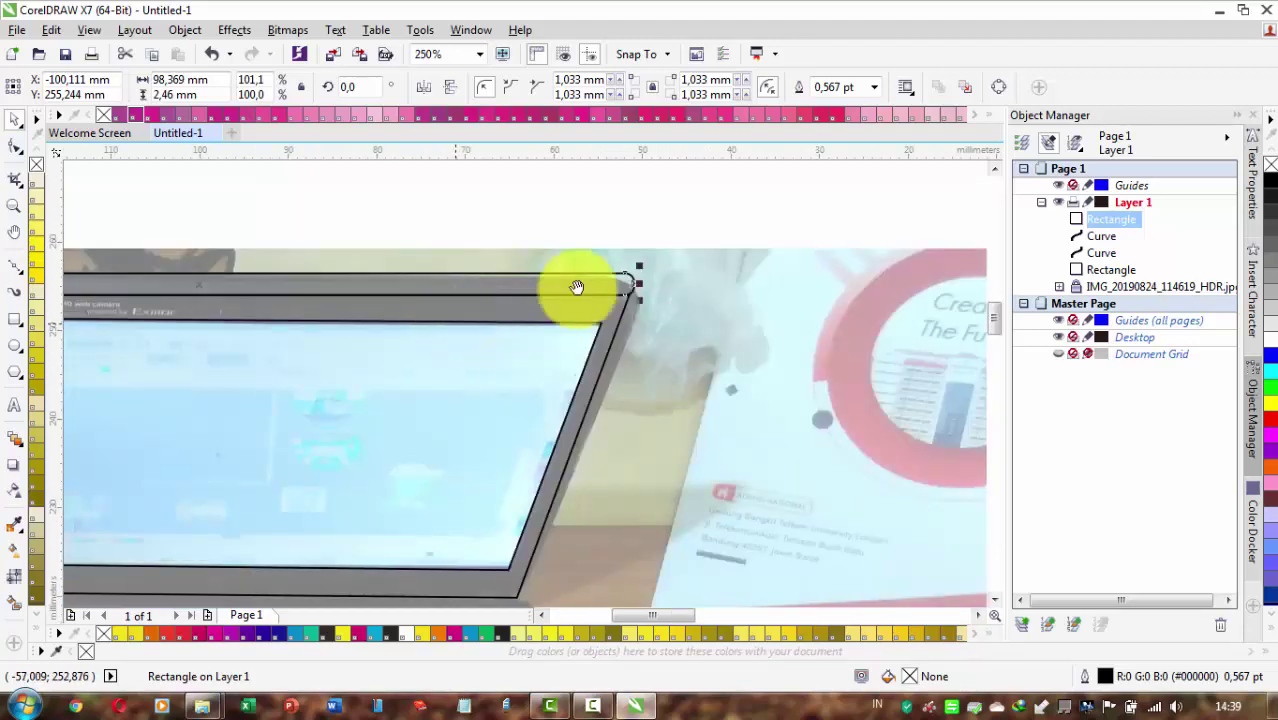
scroll(577, 288, down, 2)
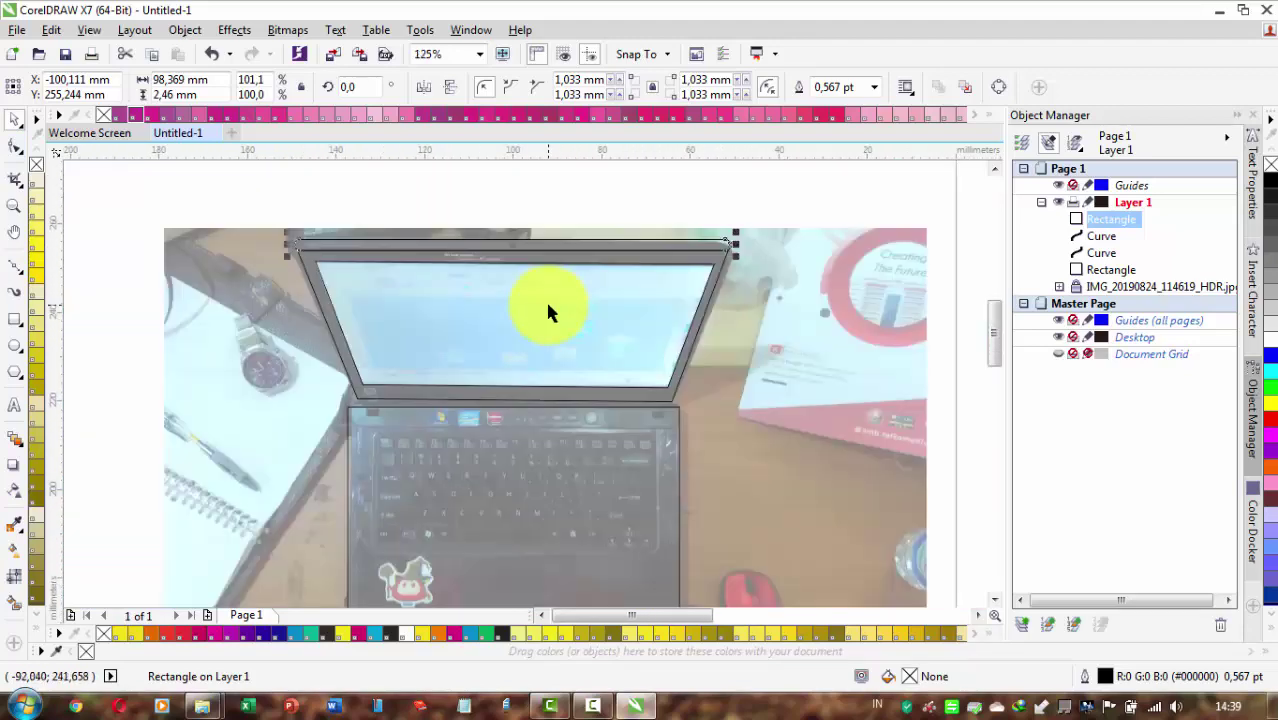
click(742, 374)
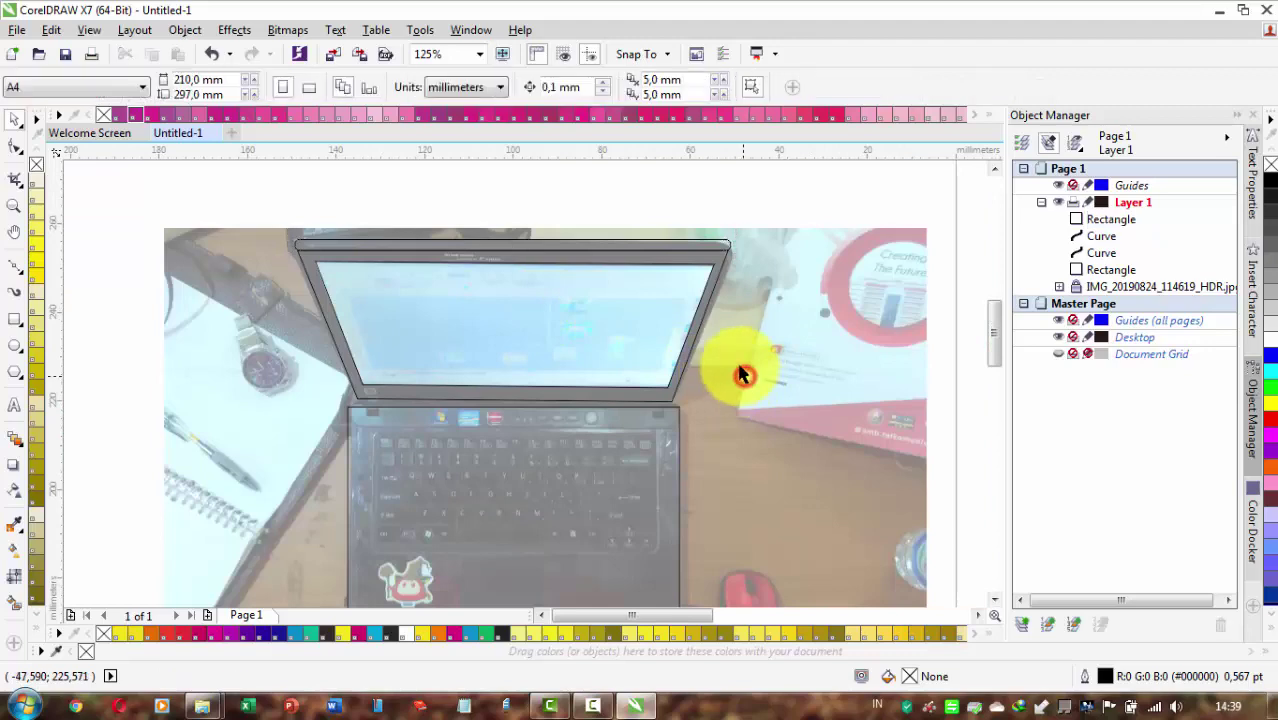
Duplicate the keyboard base rectangle scaled about its centre to about 62 × 42 mm
drag(742, 374, 688, 294)
scroll(673, 297, down, 1)
scroll(622, 353, up, 1)
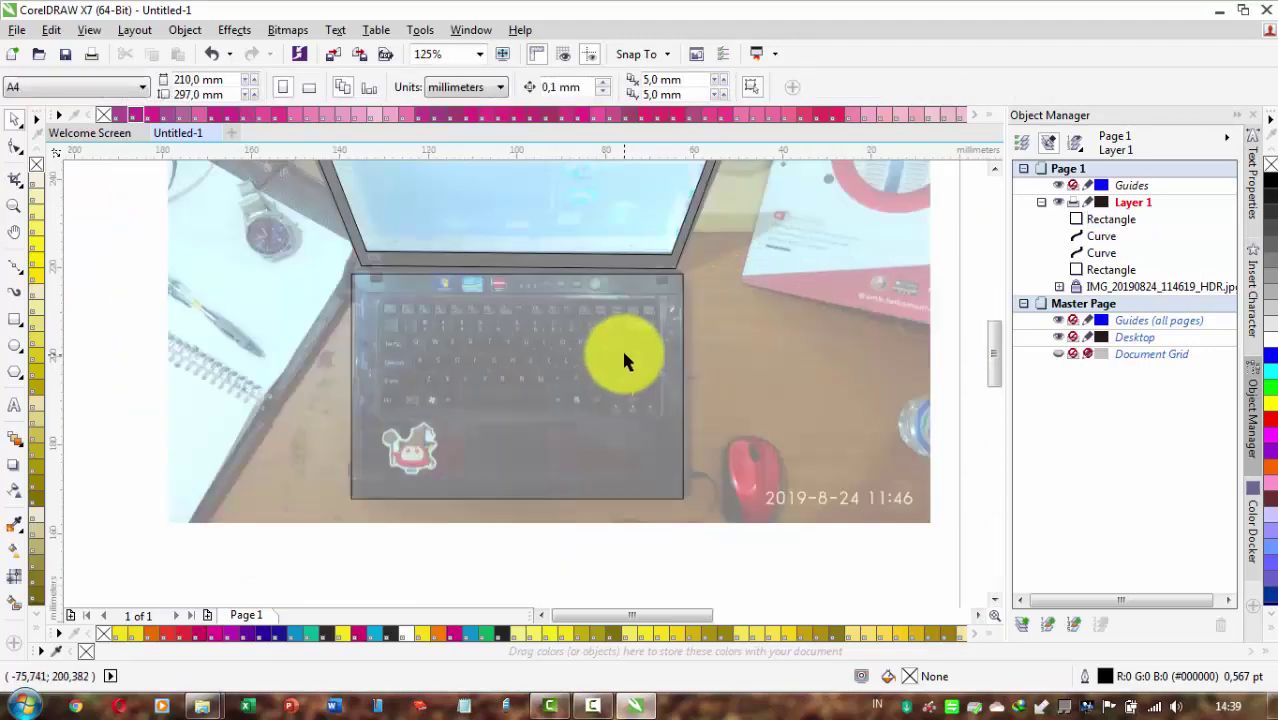
scroll(622, 358, down, 2)
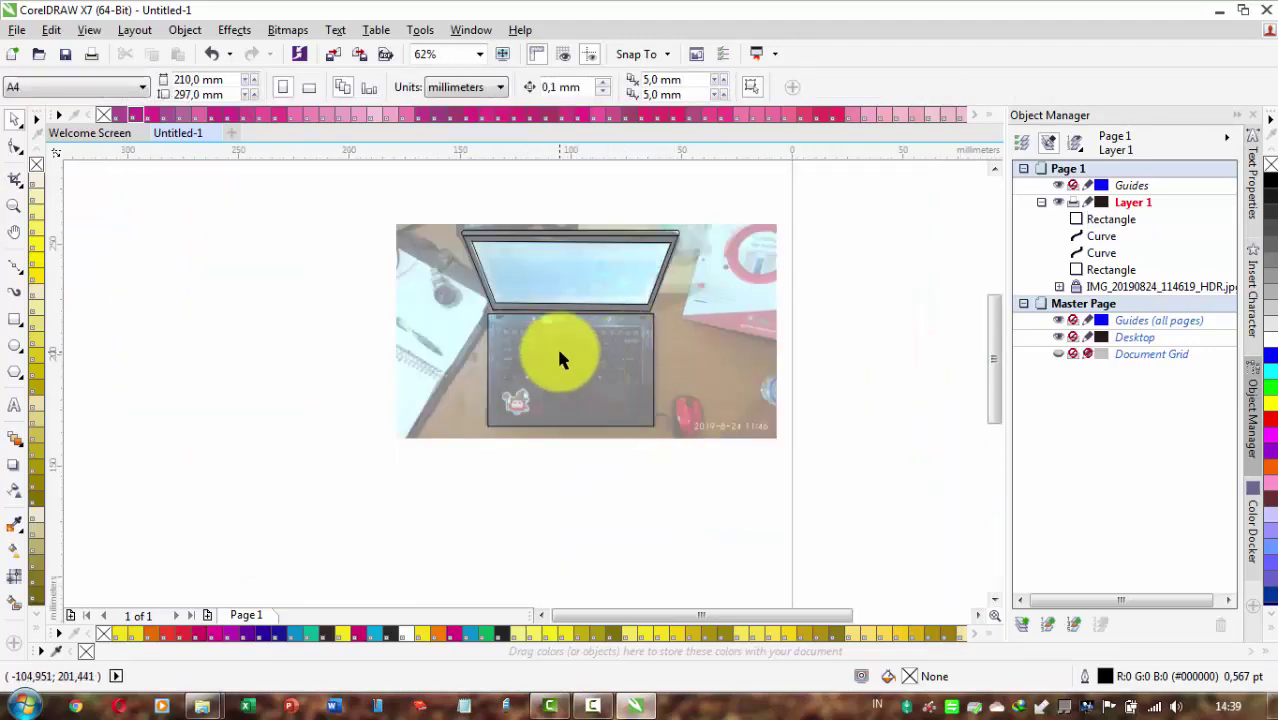
scroll(560, 360, up, 2)
click(468, 319)
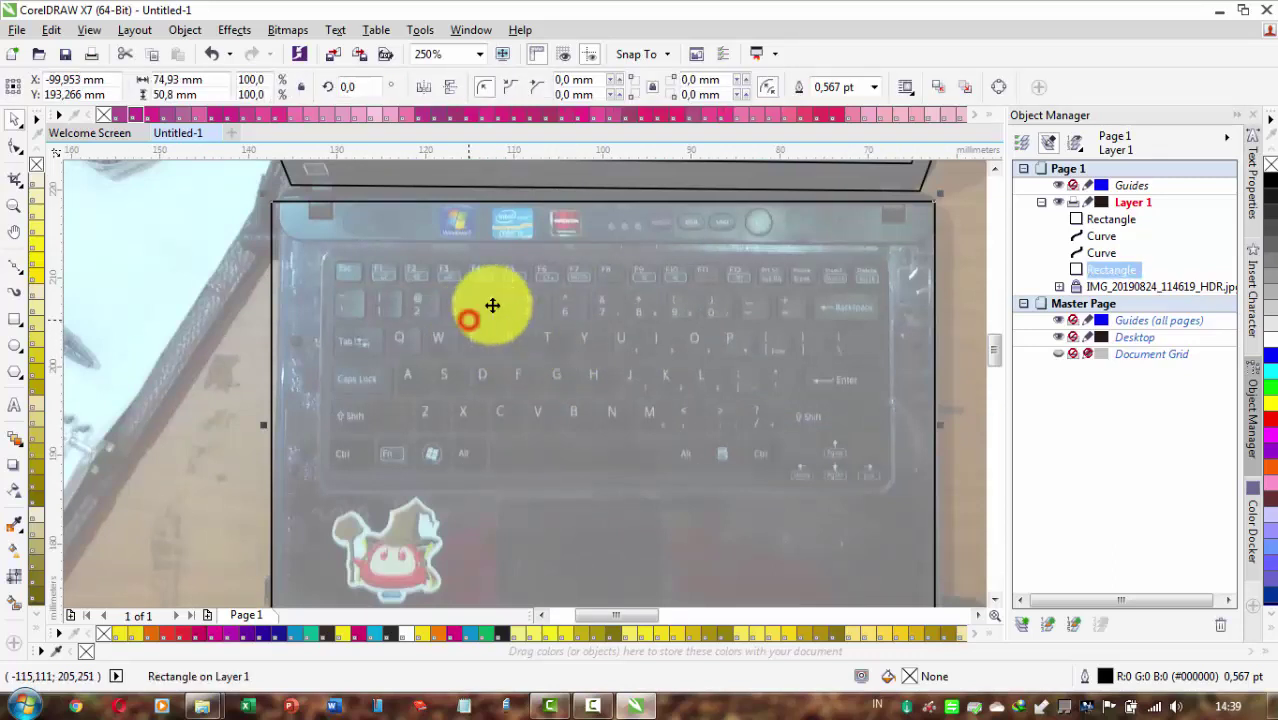
drag(811, 339, 747, 314)
scroll(746, 314, down, 1)
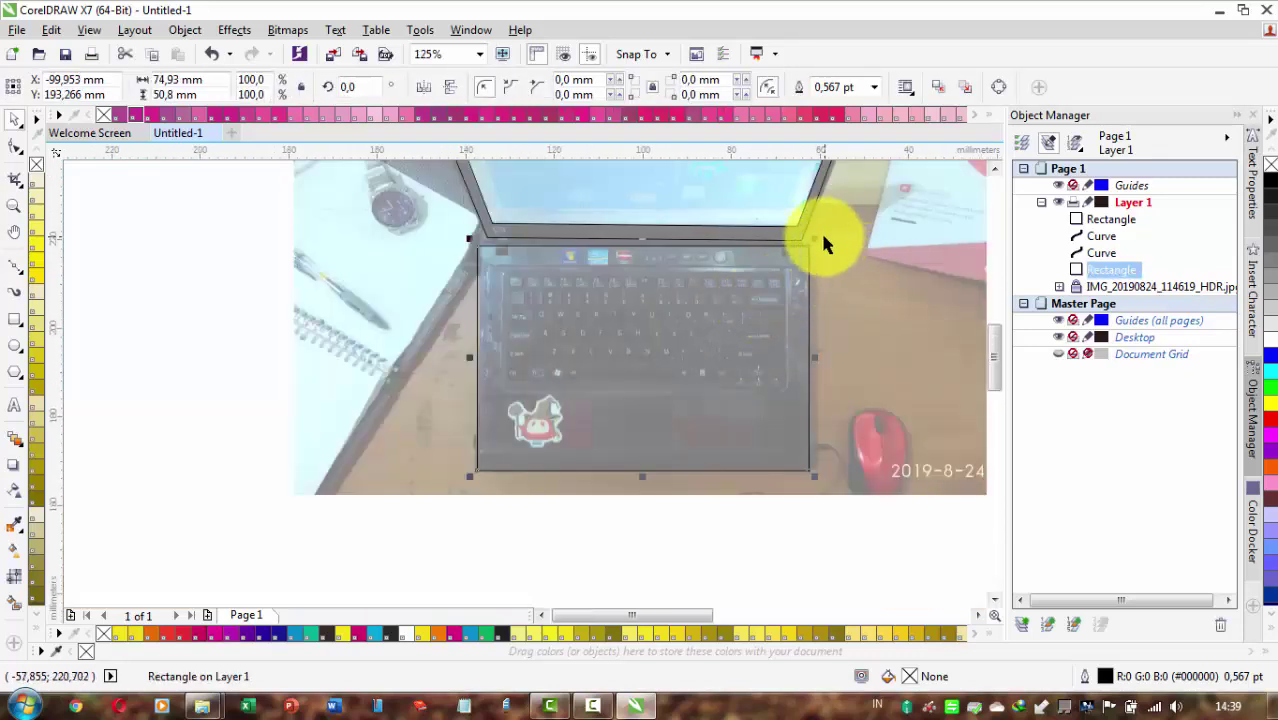
drag(815, 240, 790, 257)
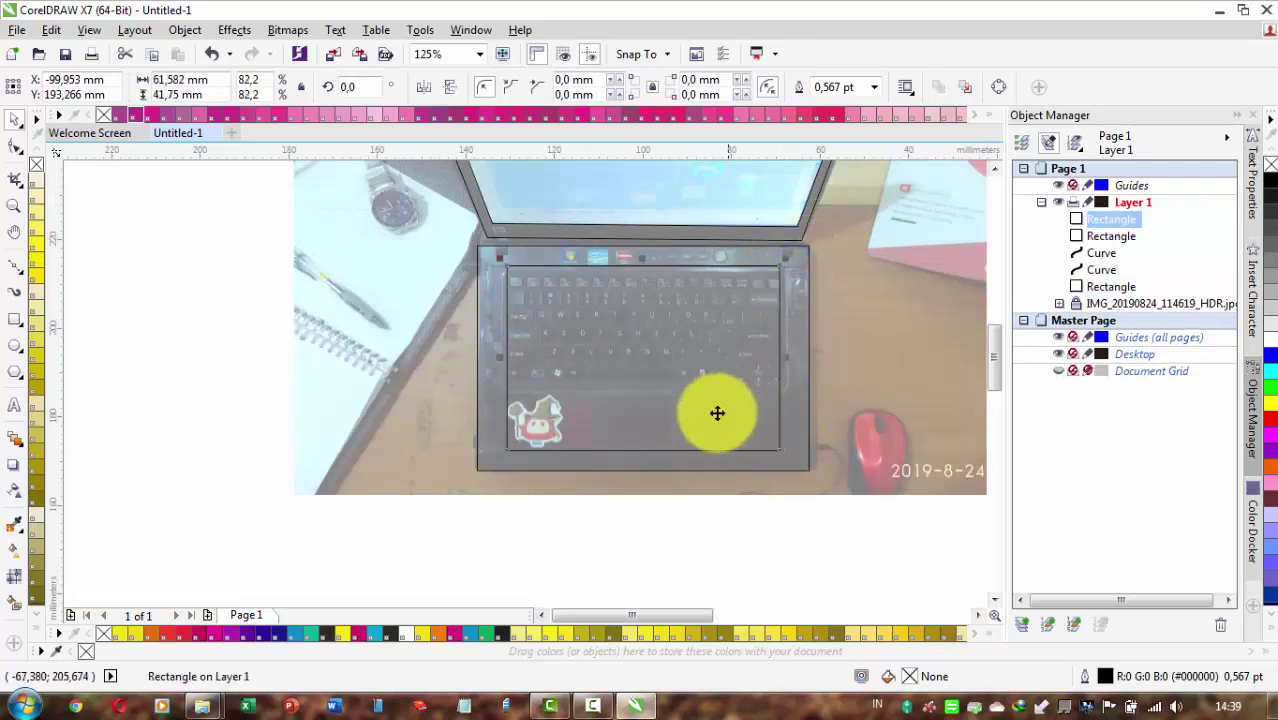
Shorten the inner base rectangle to about 28 mm high and widen it symmetrically to about 65 mm to frame the keyboard
scroll(640, 457, up, 2)
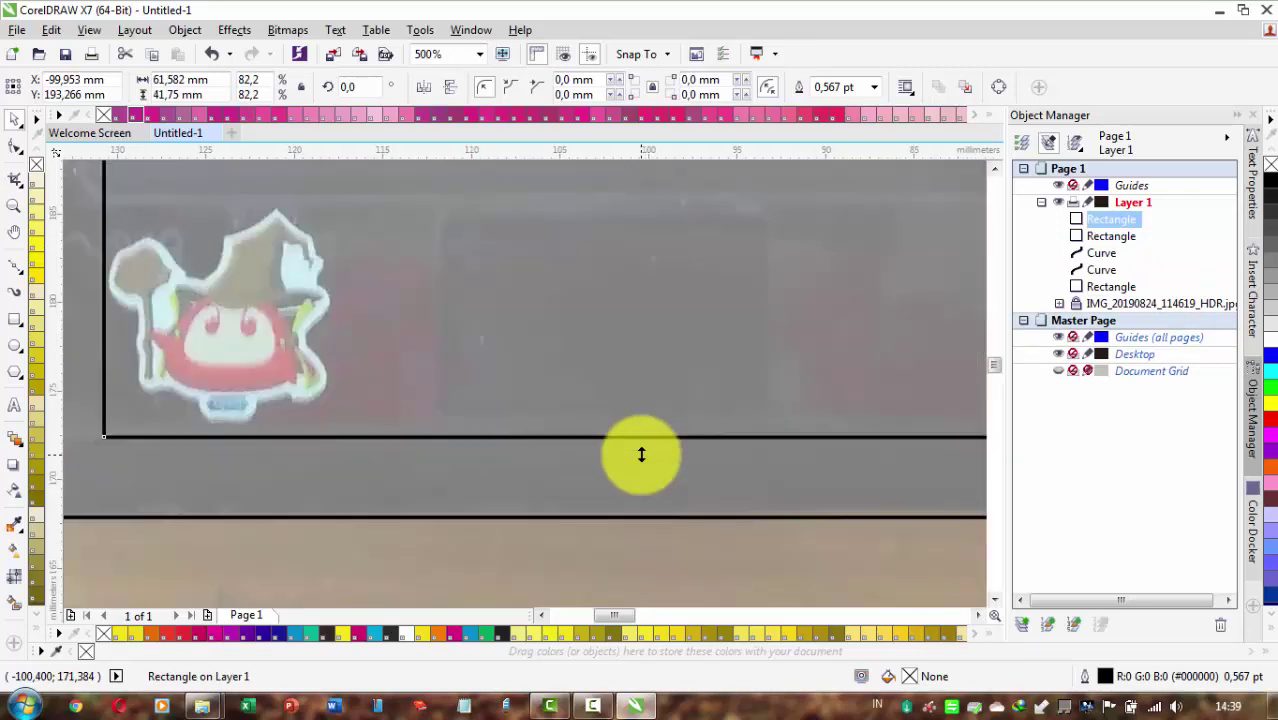
mouse_move(653, 447)
mouse_down()
mouse_move(673, 365)
mouse_move(653, 205)
mouse_move(632, 445)
mouse_up()
scroll(658, 250, down, 1)
drag(890, 319, 910, 313)
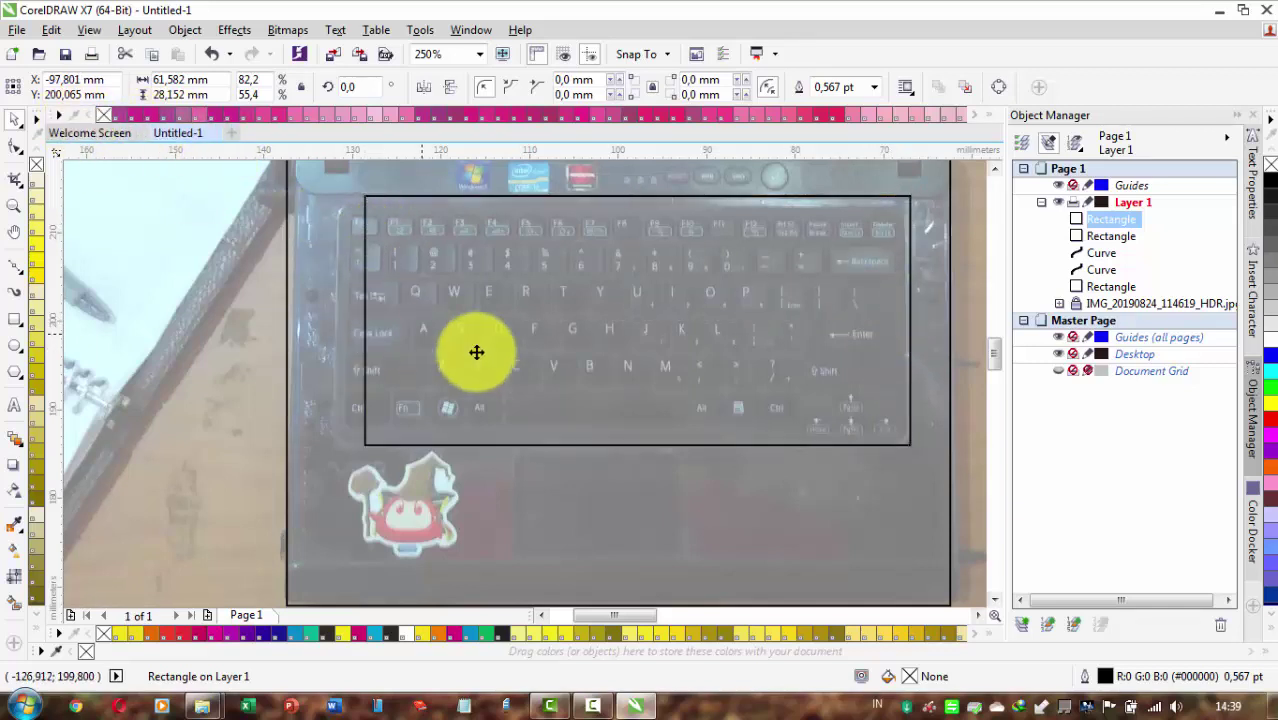
key(ctrl+z)
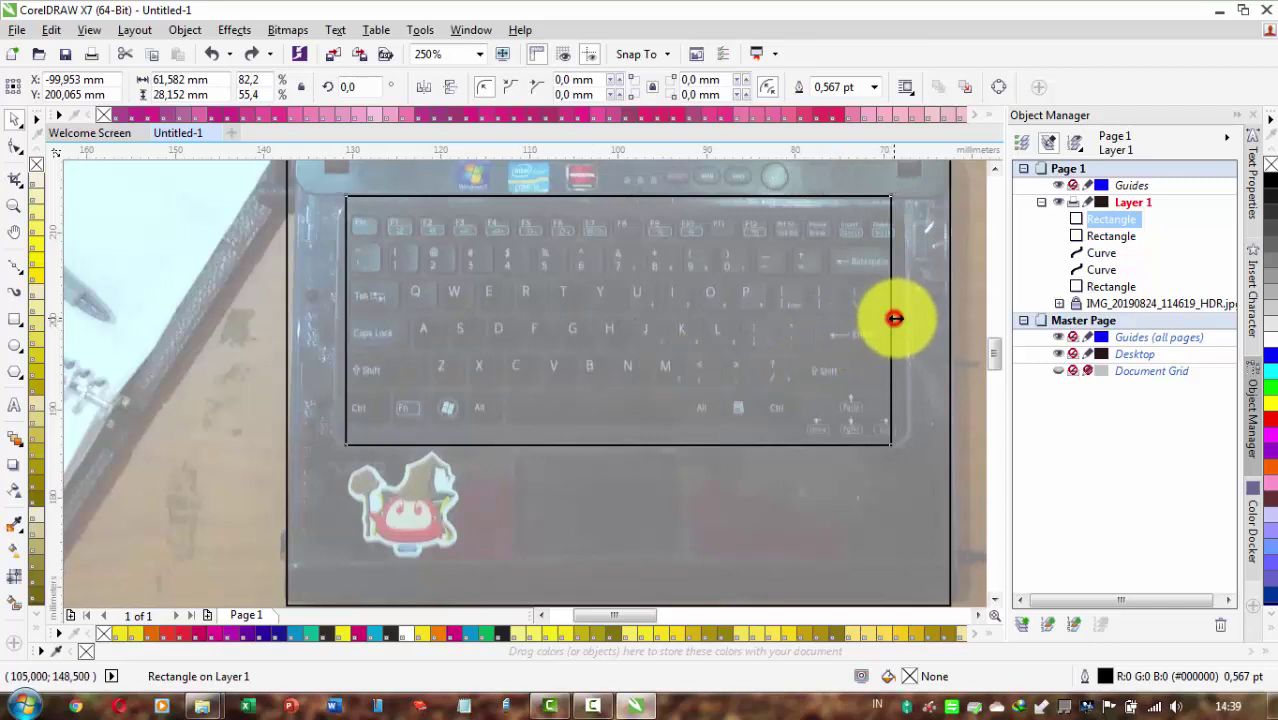
drag(893, 317, 906, 313)
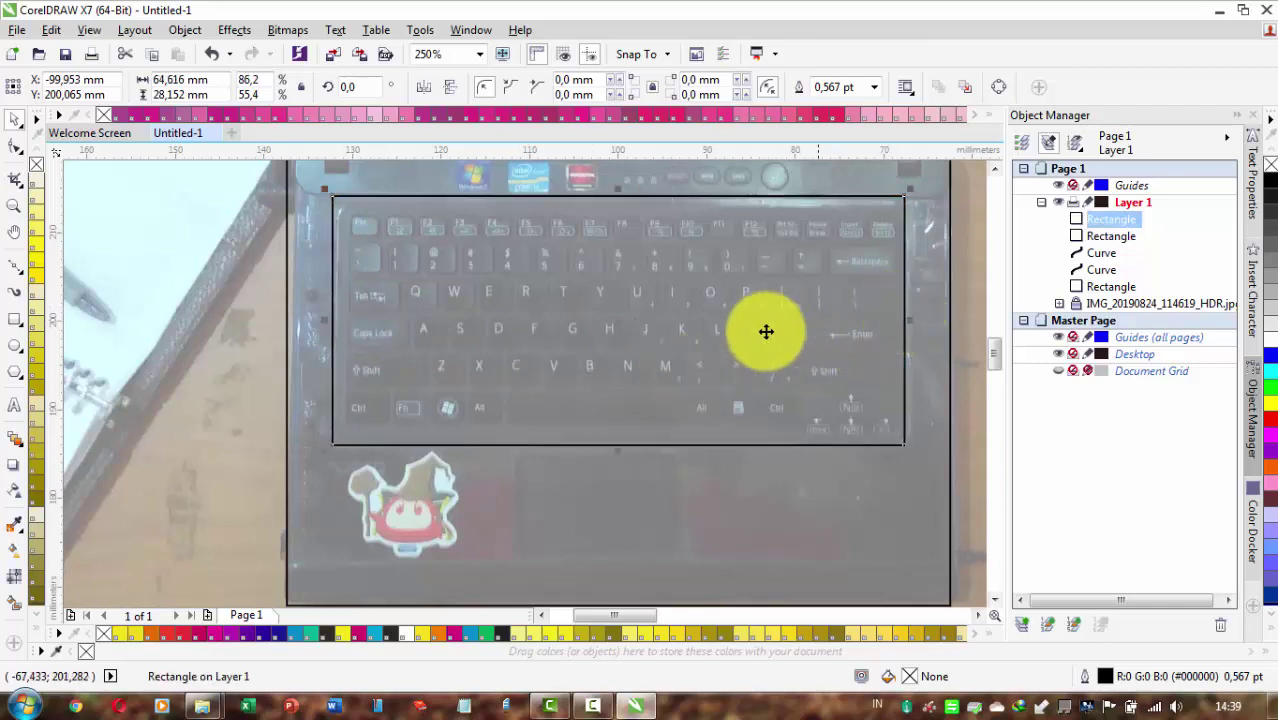
Shift the keyboard frame rectangle slightly to the right and round its corners to about 1.9 mm
drag(748, 327, 751, 327)
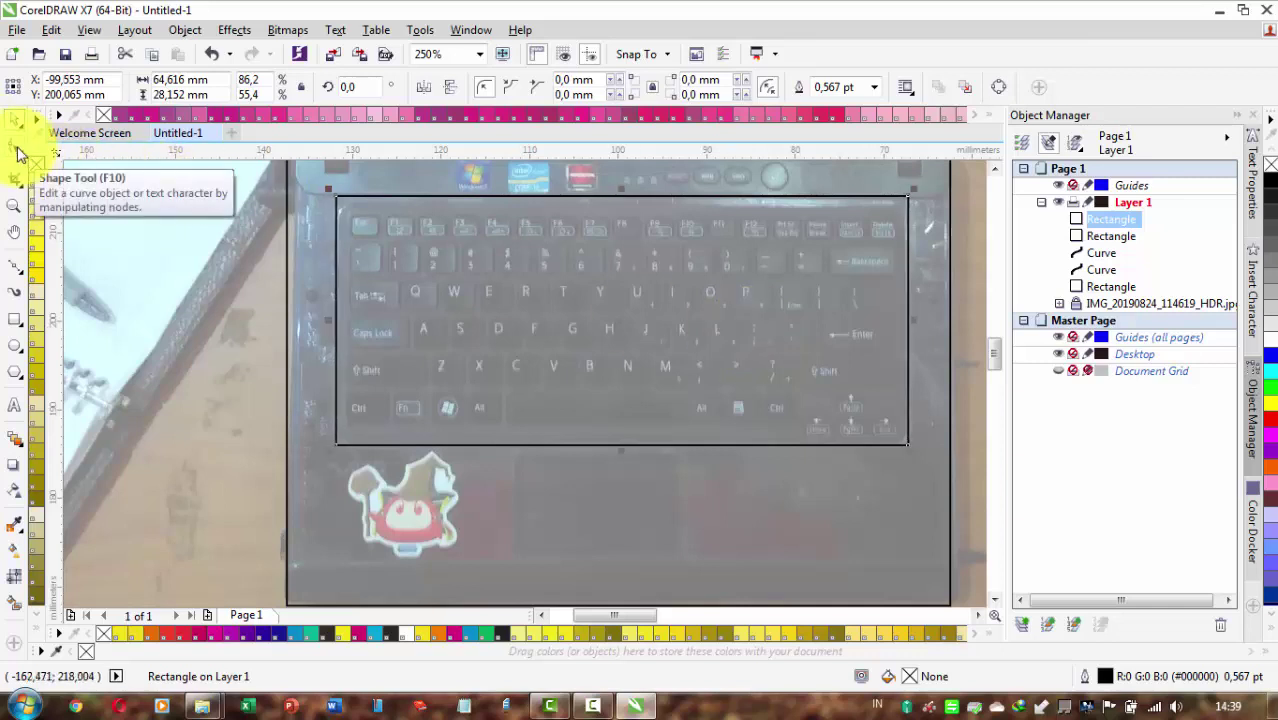
click(18, 150)
click(334, 197)
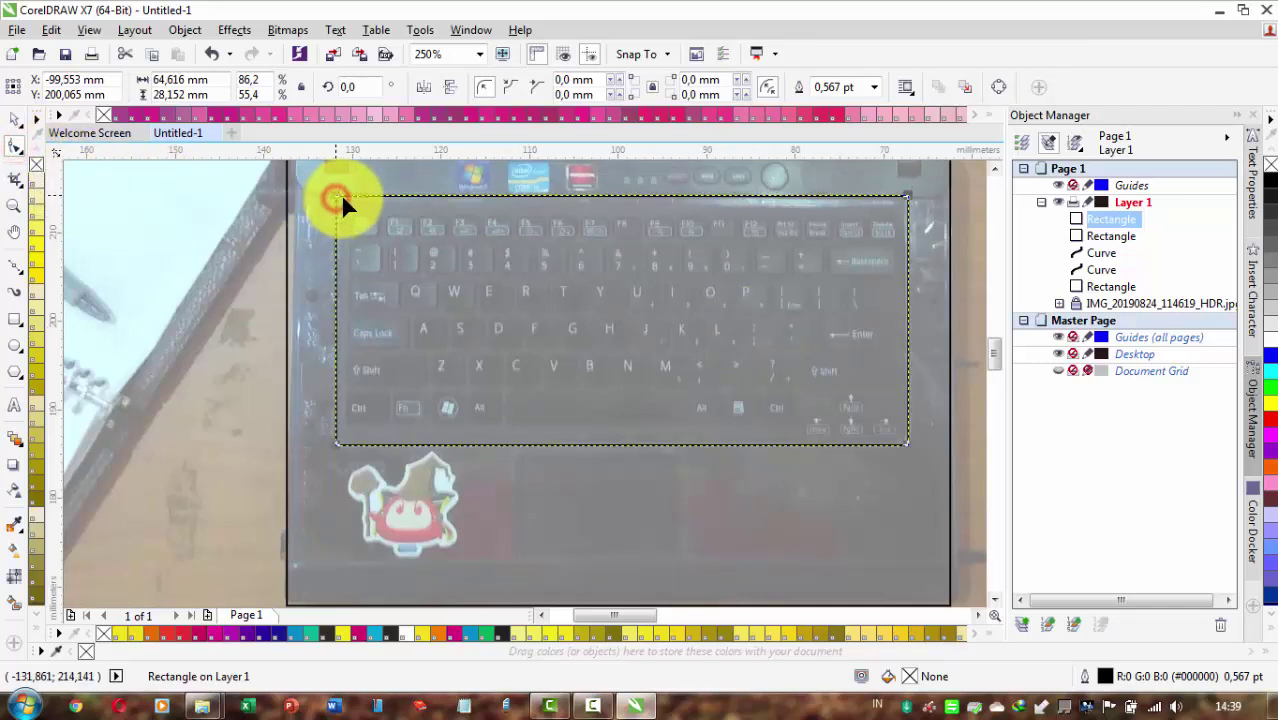
drag(338, 198, 349, 197)
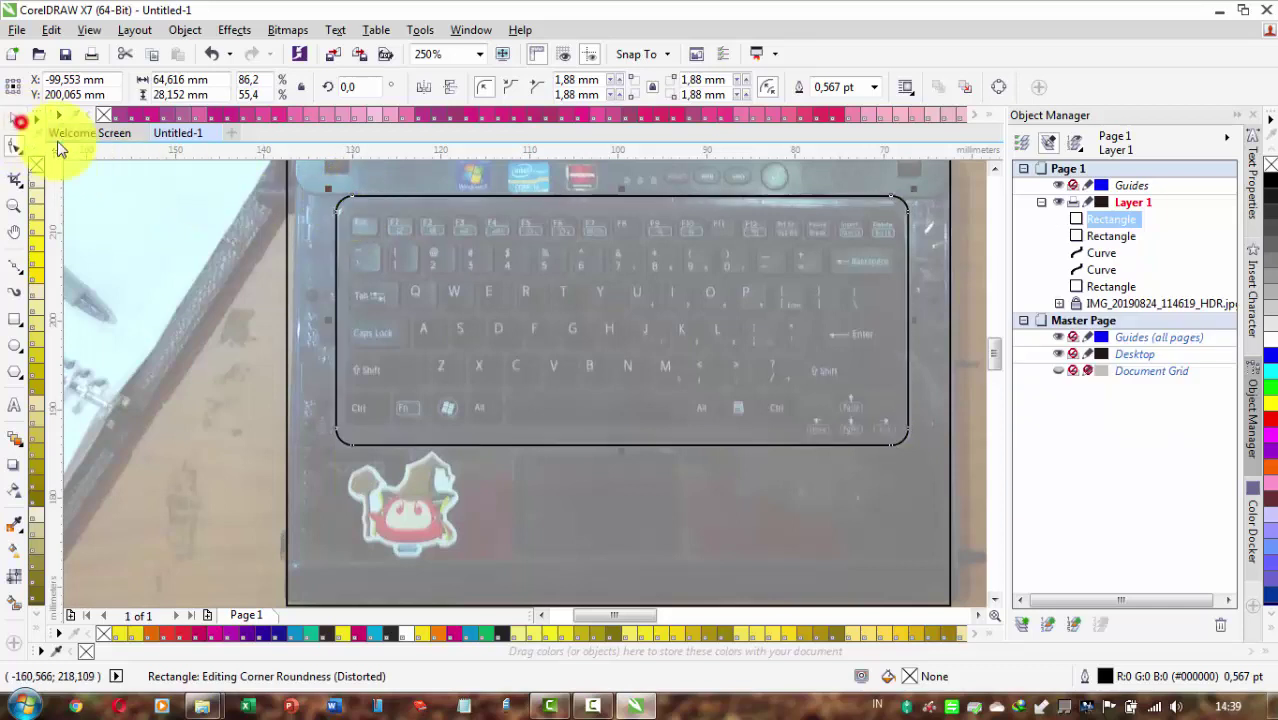
click(16, 119)
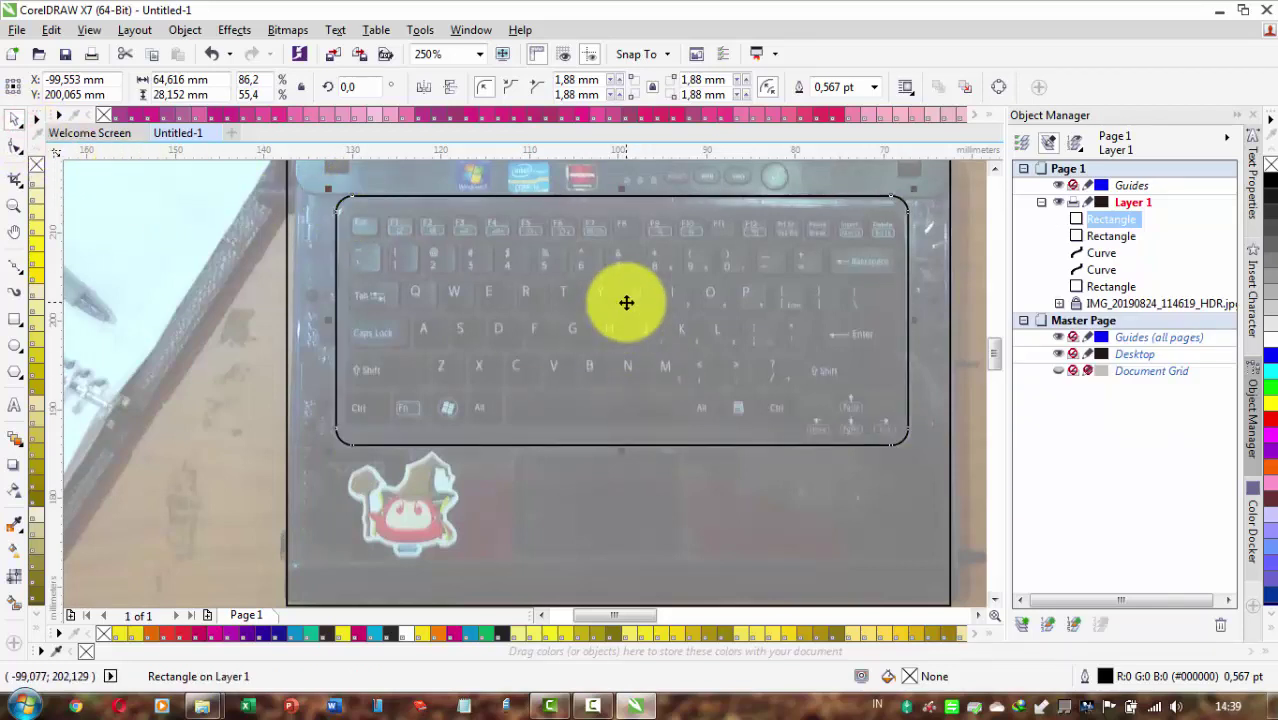
Duplicate the rounded keyboard frame and shrink the copy to about 19 × 12 mm over the touchpad
key(ctrl+d)
drag(754, 281, 731, 449)
drag(934, 316, 796, 376)
click(695, 421)
drag(683, 482, 711, 469)
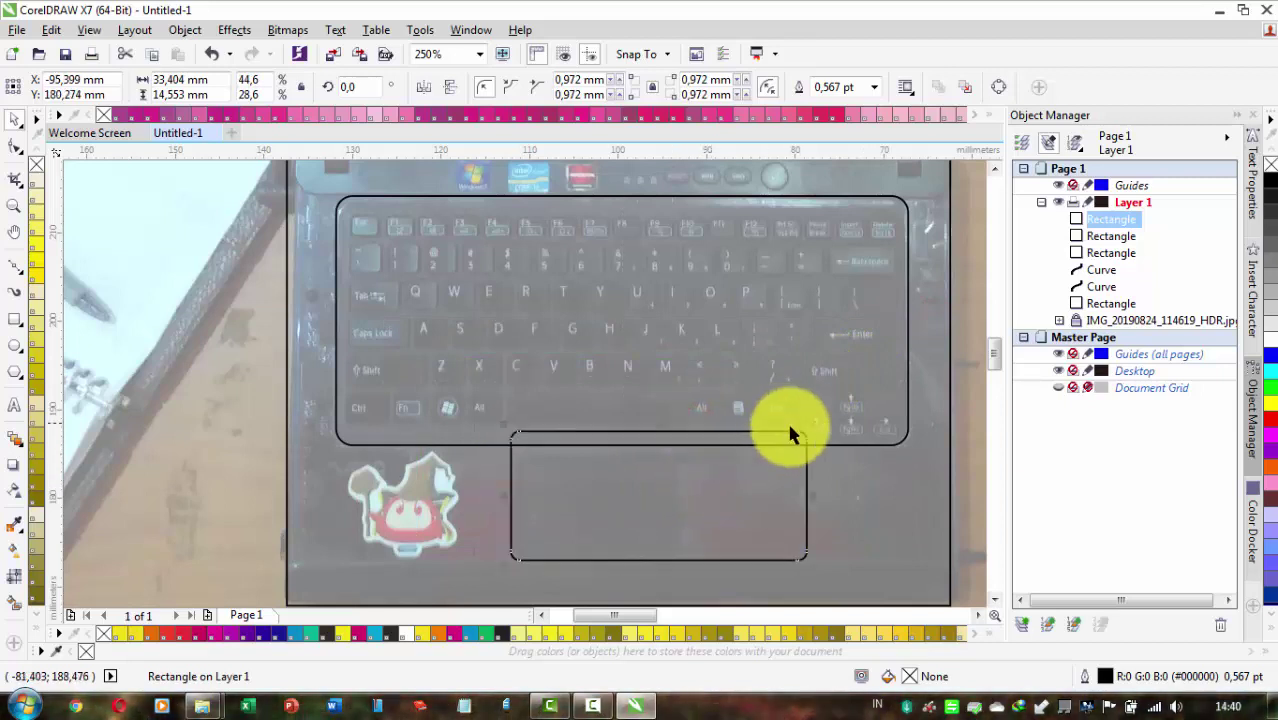
drag(812, 424, 762, 447)
drag(762, 505, 687, 498)
Place a horizontal guideline along the lower edge of the bottom key row
drag(633, 306, 671, 348)
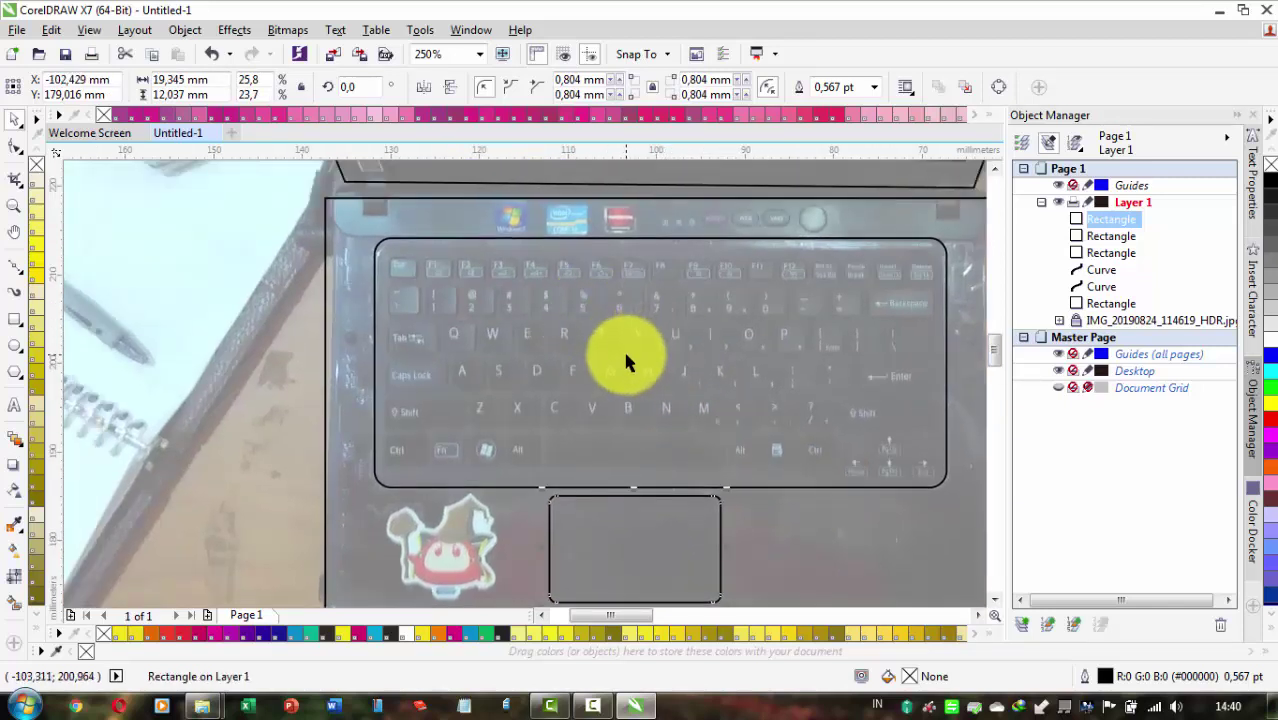
drag(646, 406, 652, 368)
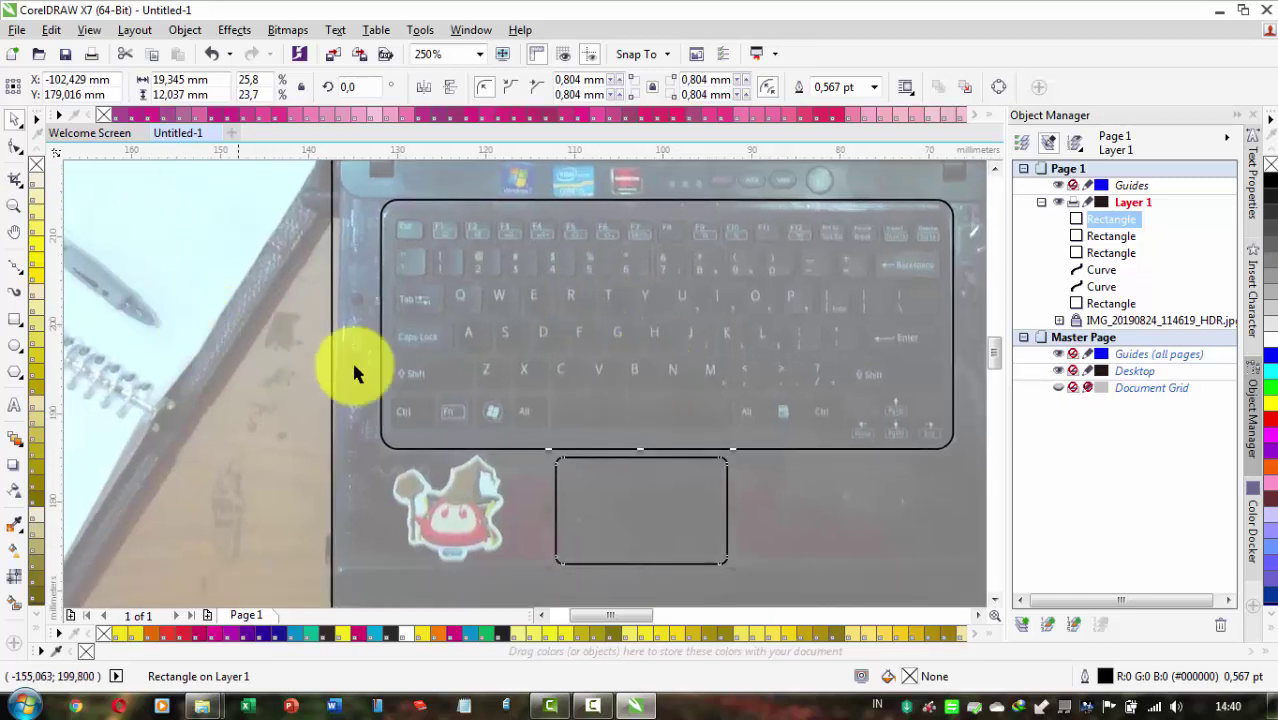
scroll(560, 365, up, 2)
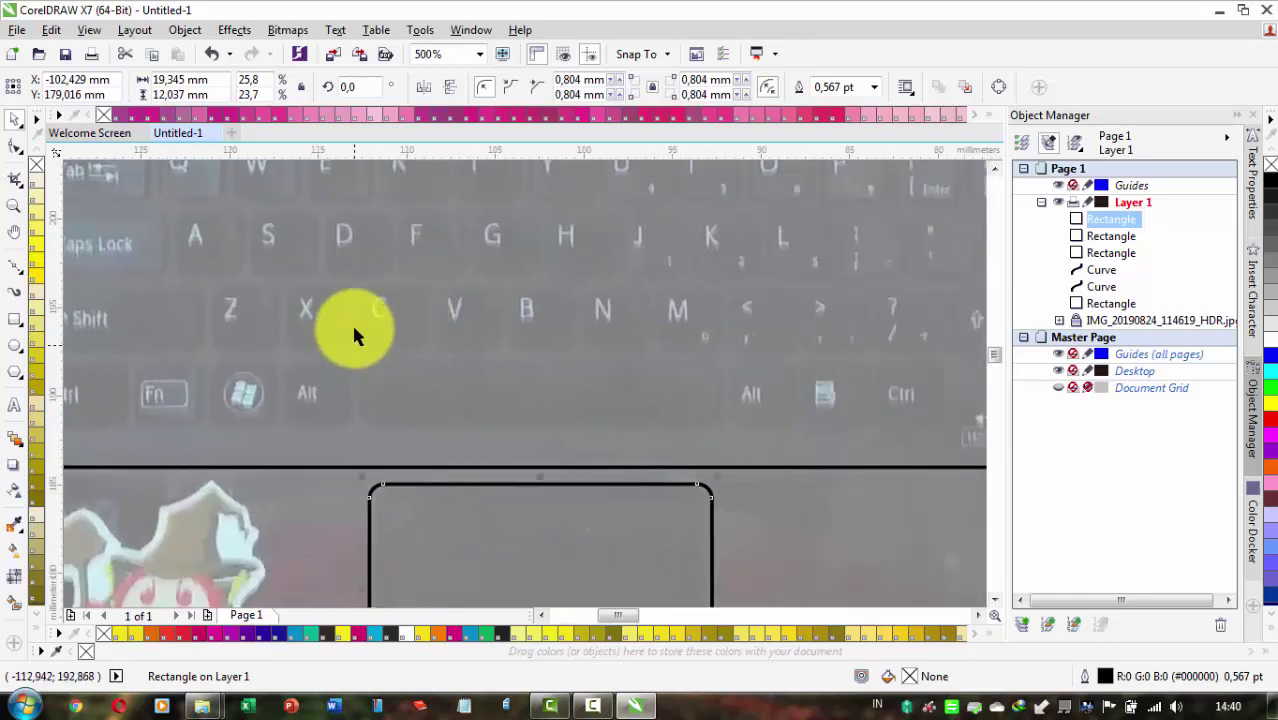
scroll(297, 347, down, 2)
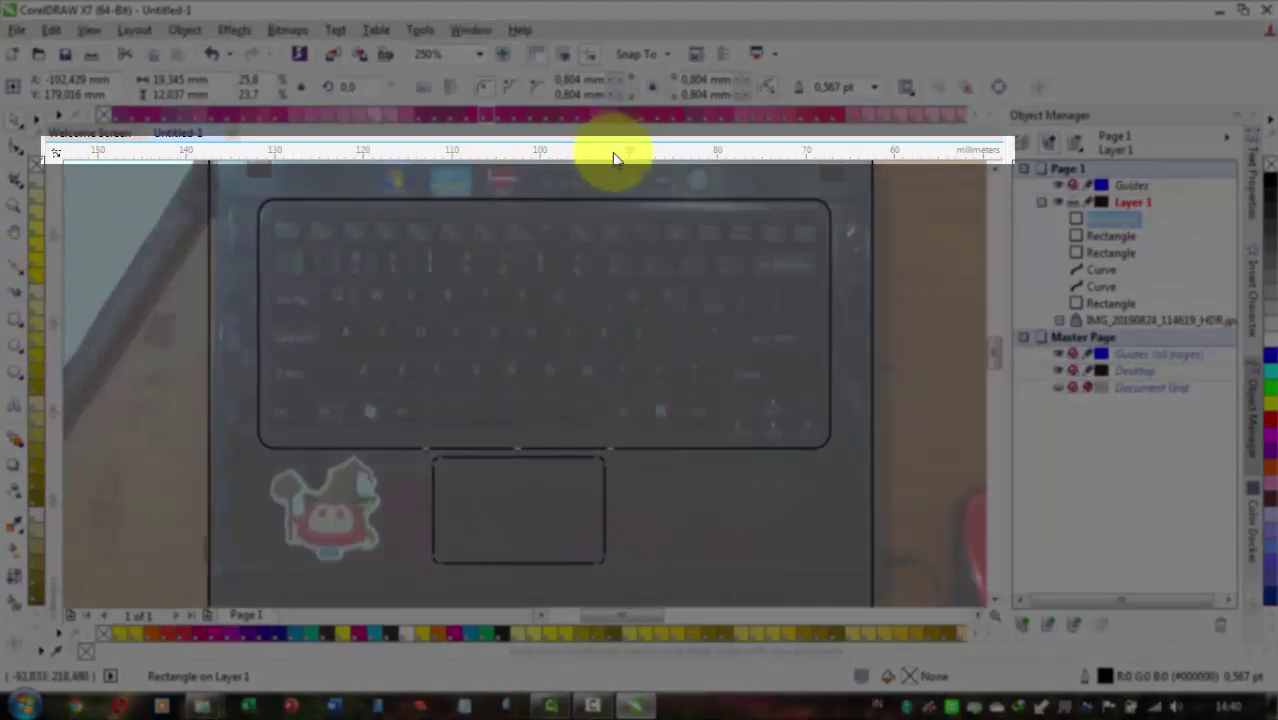
mouse_move(612, 152)
mouse_down()
mouse_move(562, 435)
mouse_move(559, 425)
mouse_up()
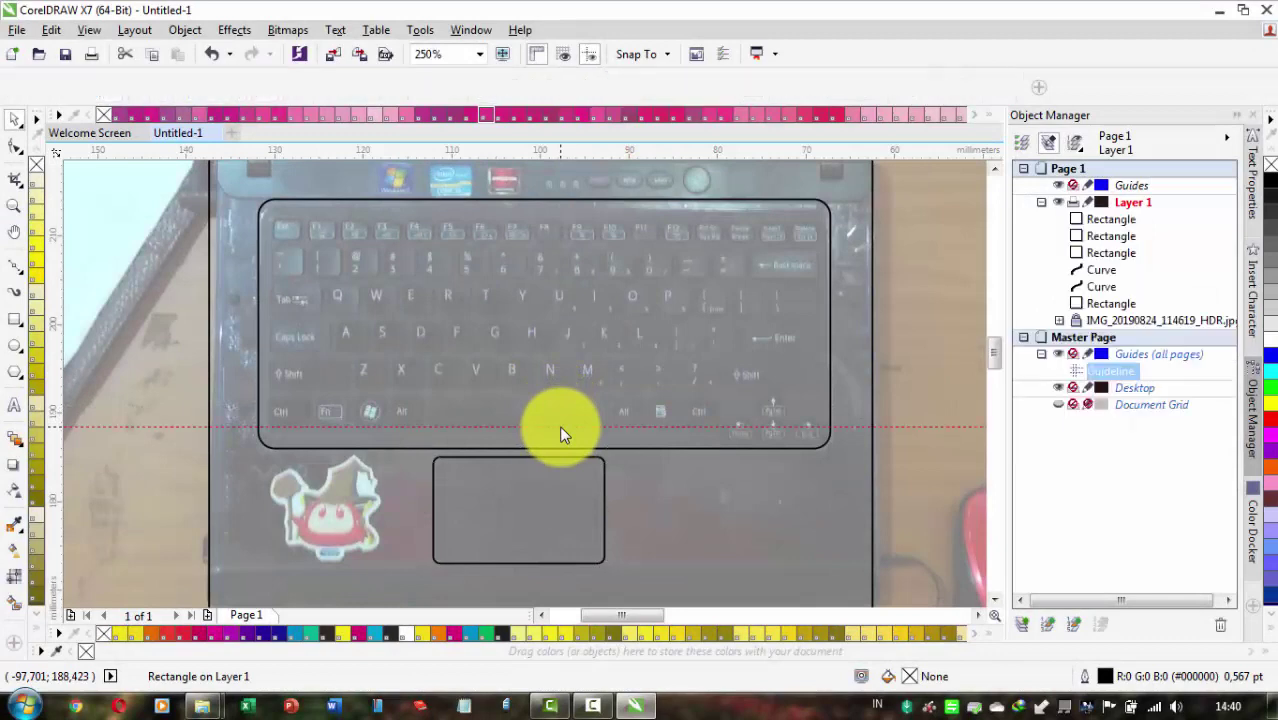
Unlock the laptop photo, set its uniform transparency to 70, and lock it again
scroll(559, 425, down, 2)
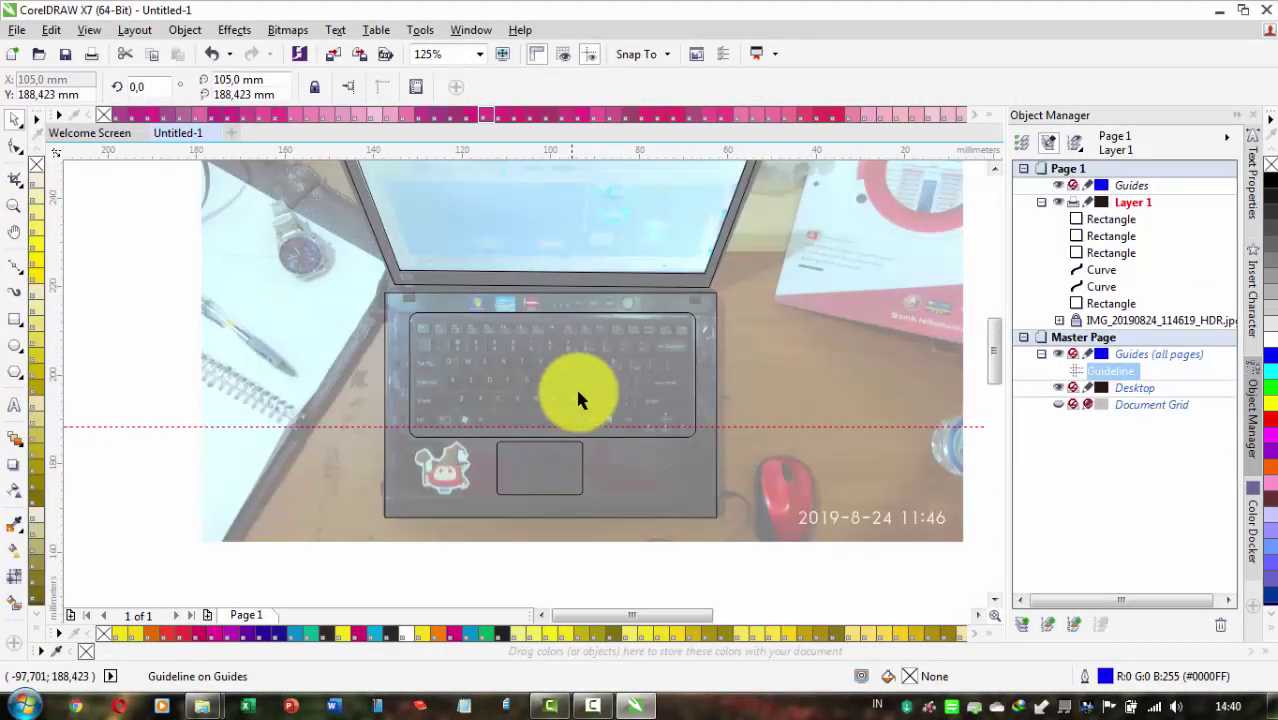
right_click(766, 334)
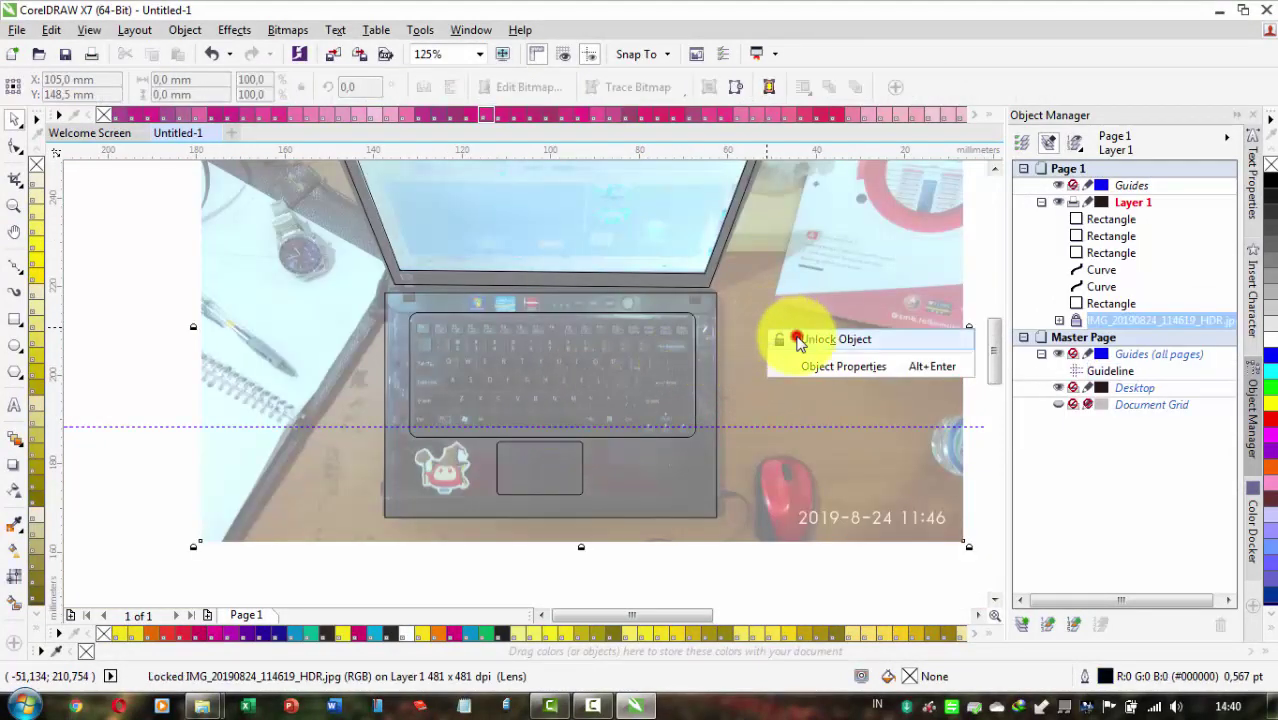
click(797, 341)
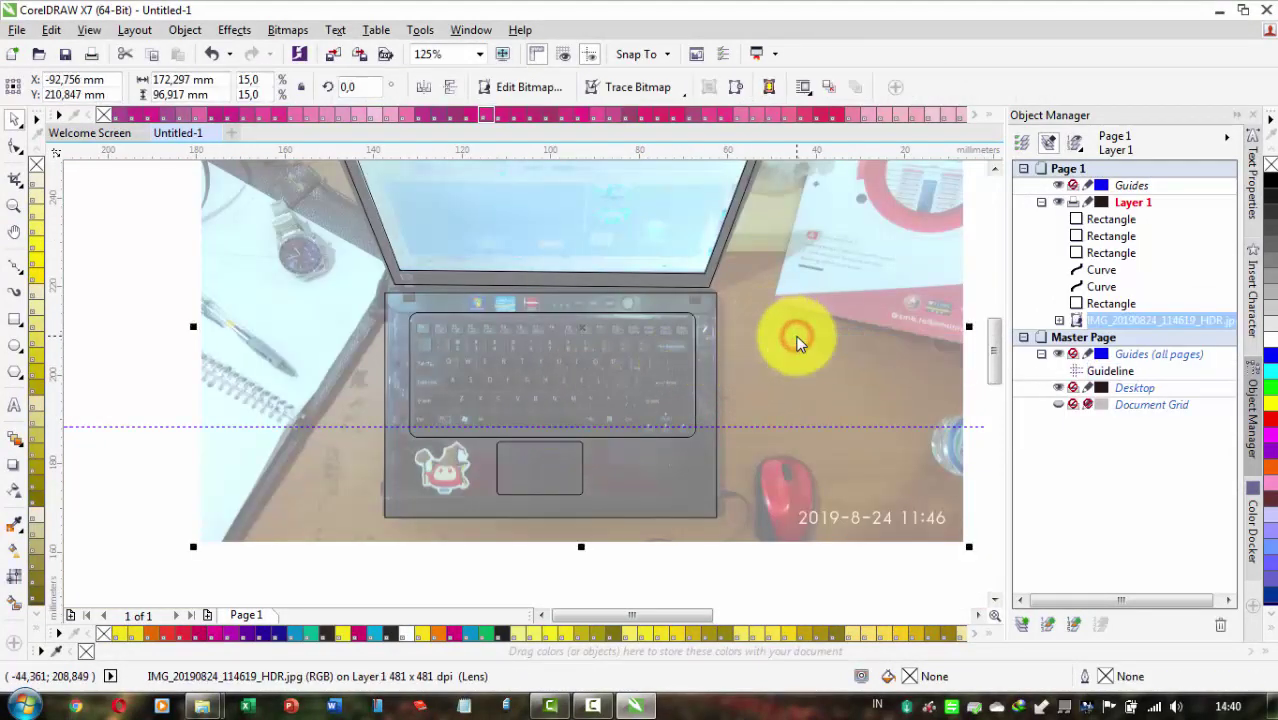
click(15, 491)
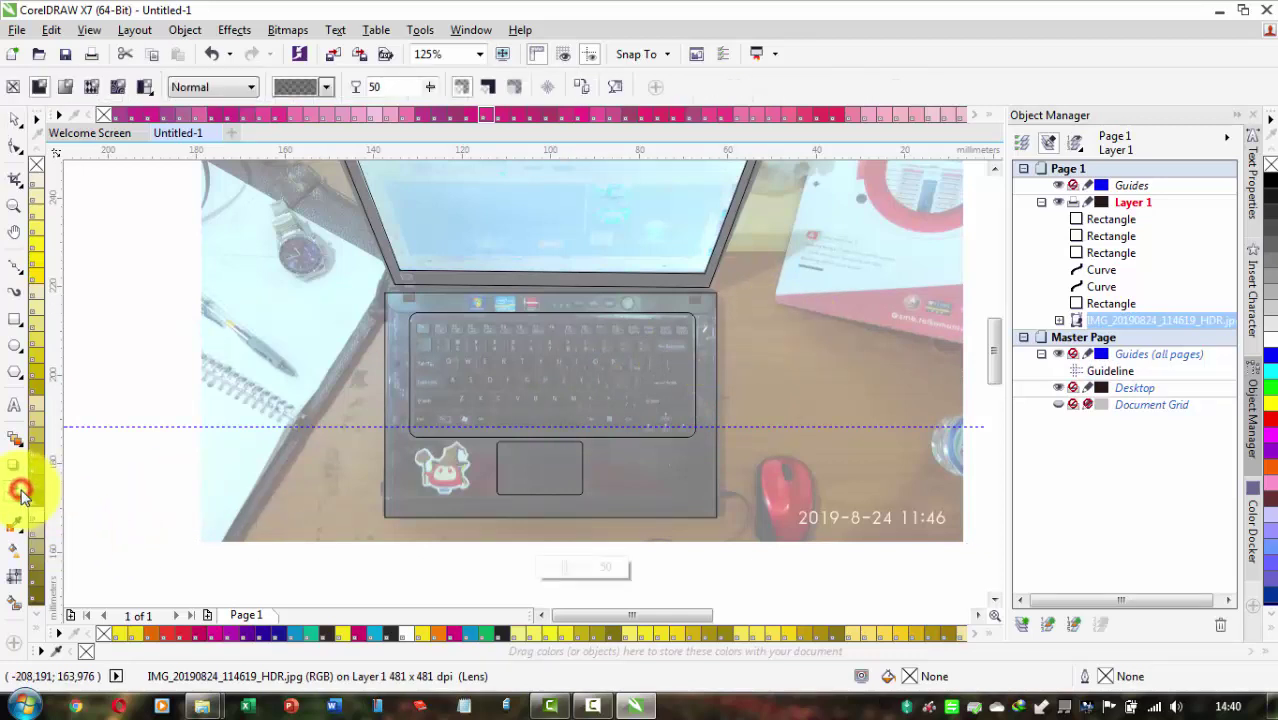
click(598, 570)
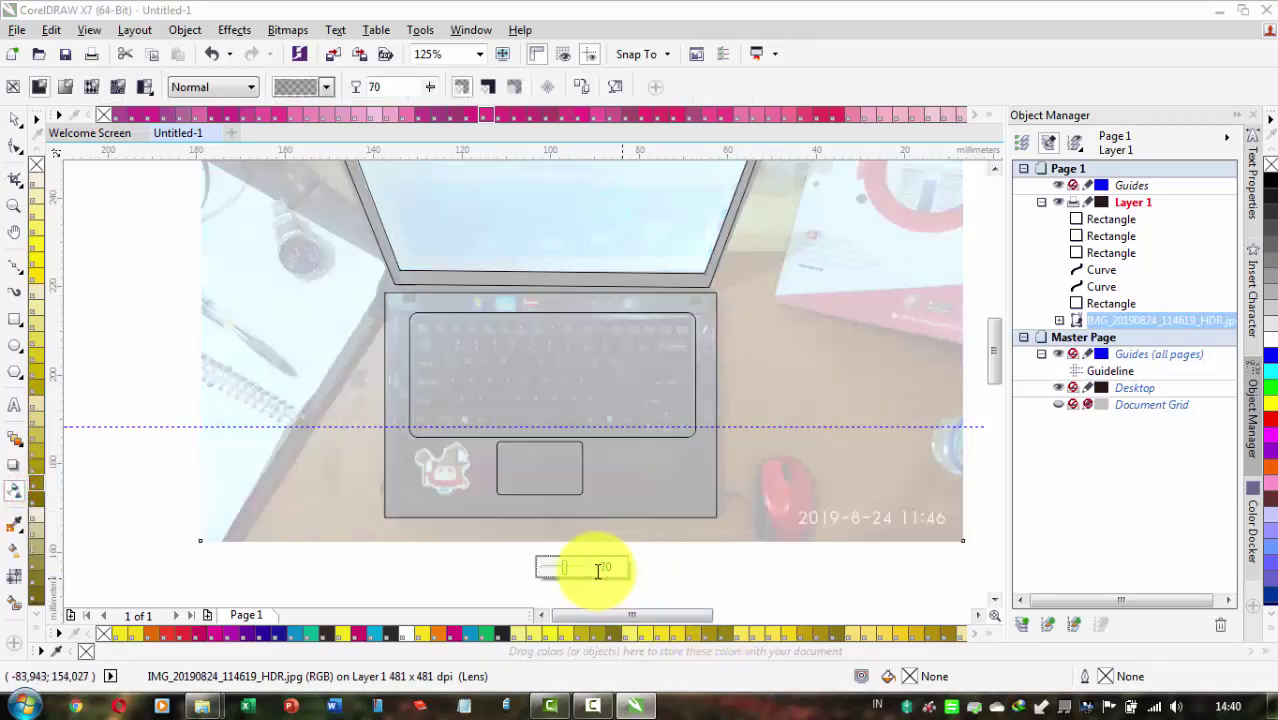
click(15, 118)
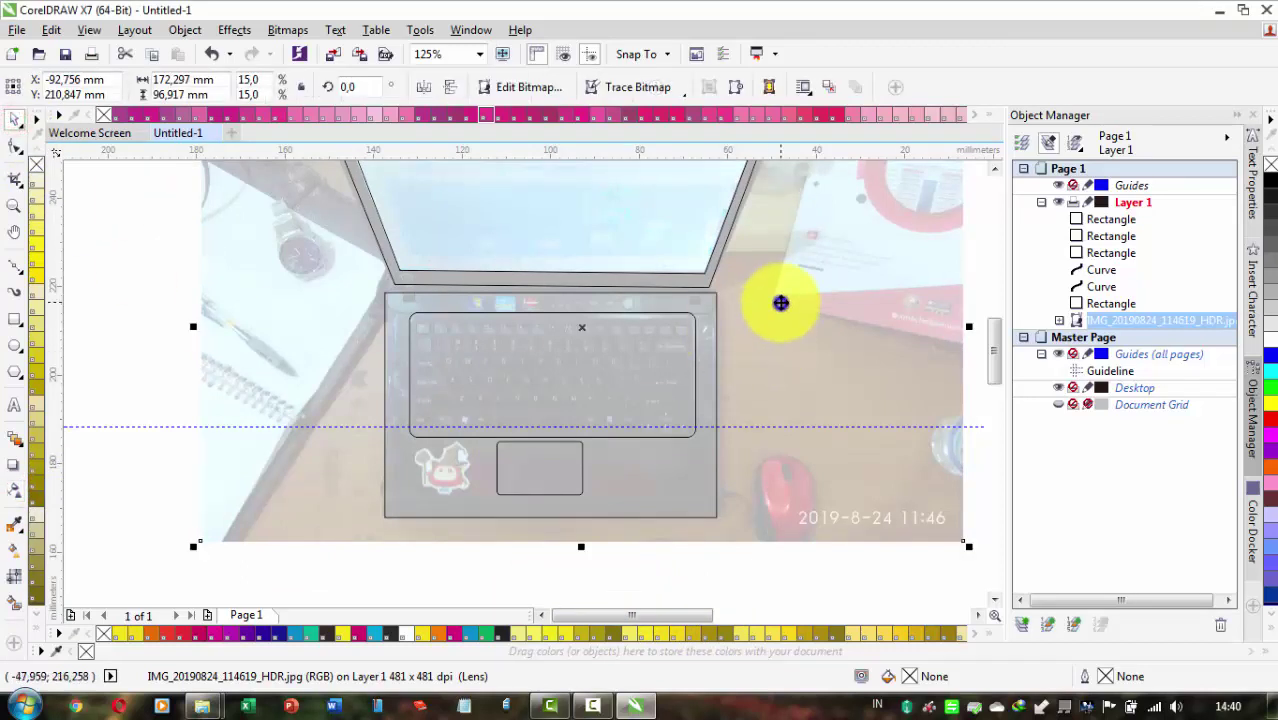
right_click(780, 300)
click(852, 449)
Place horizontal guidelines along the edges of the lower keyboard rows
scroll(567, 350, up, 2)
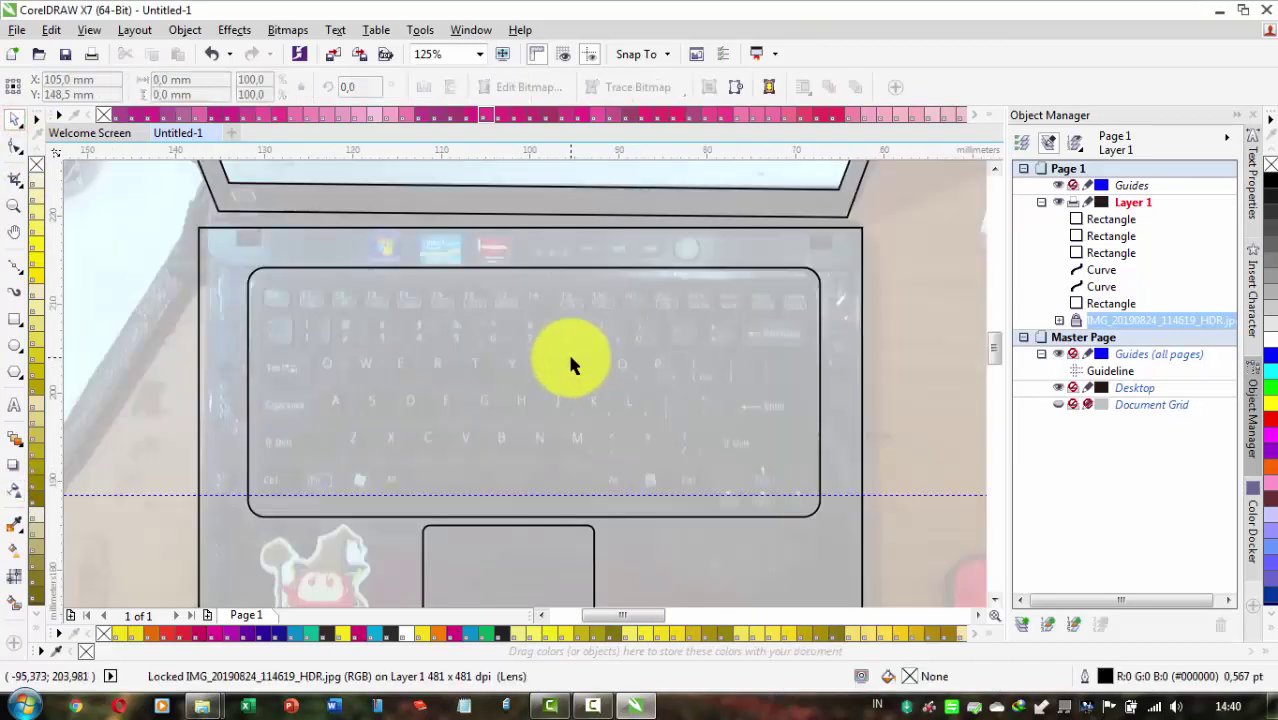
scroll(518, 343, up, 2)
scroll(518, 343, down, 2)
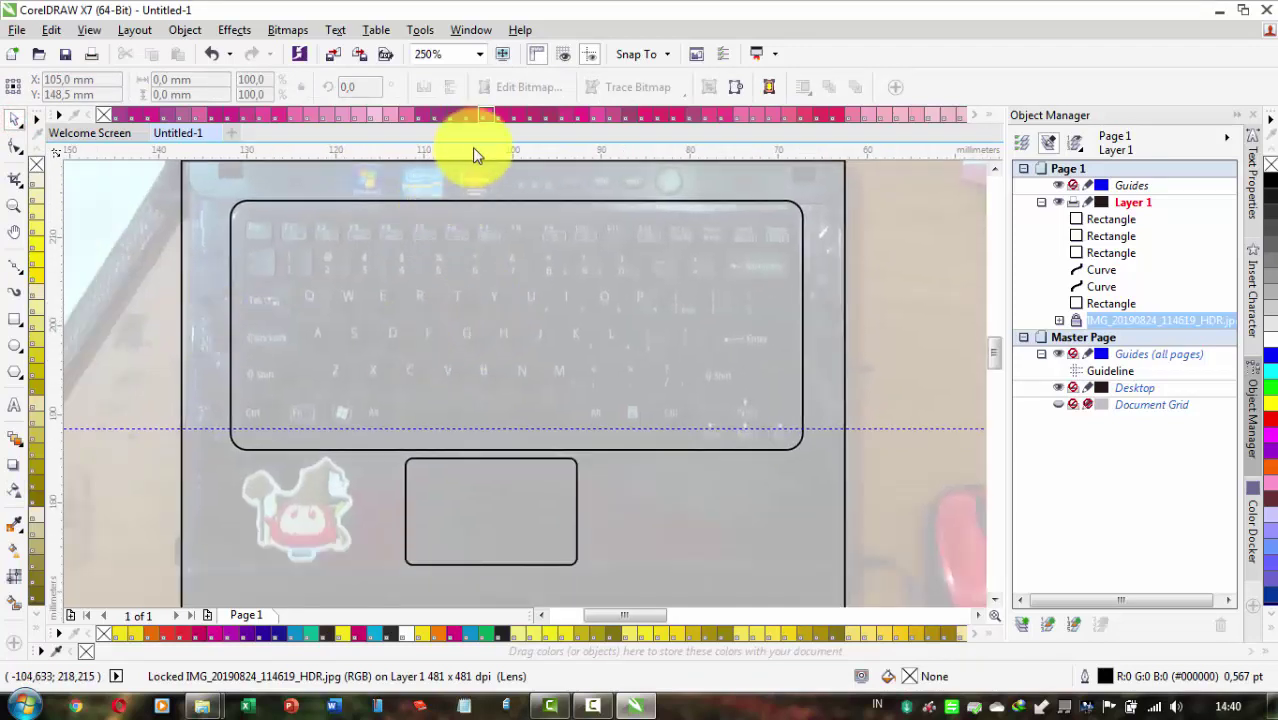
drag(438, 391, 438, 391)
drag(448, 146, 430, 360)
drag(432, 151, 412, 352)
drag(466, 147, 438, 311)
Add horizontal guidelines along the edges of the upper key rows, up to the function-key row
scroll(281, 293, up, 2)
drag(363, 366, 363, 380)
drag(363, 151, 308, 260)
drag(327, 284, 377, 449)
drag(363, 150, 290, 394)
drag(260, 153, 256, 185)
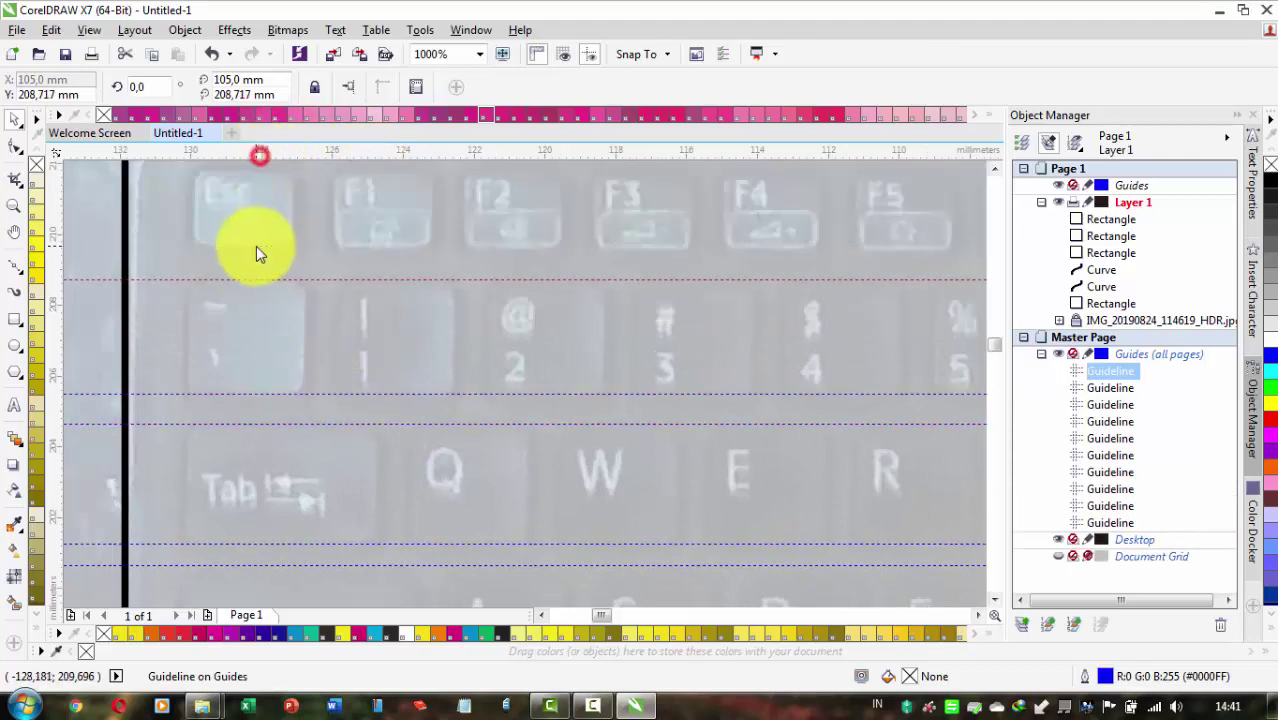
drag(256, 246, 251, 178)
scroll(513, 274, down, 4)
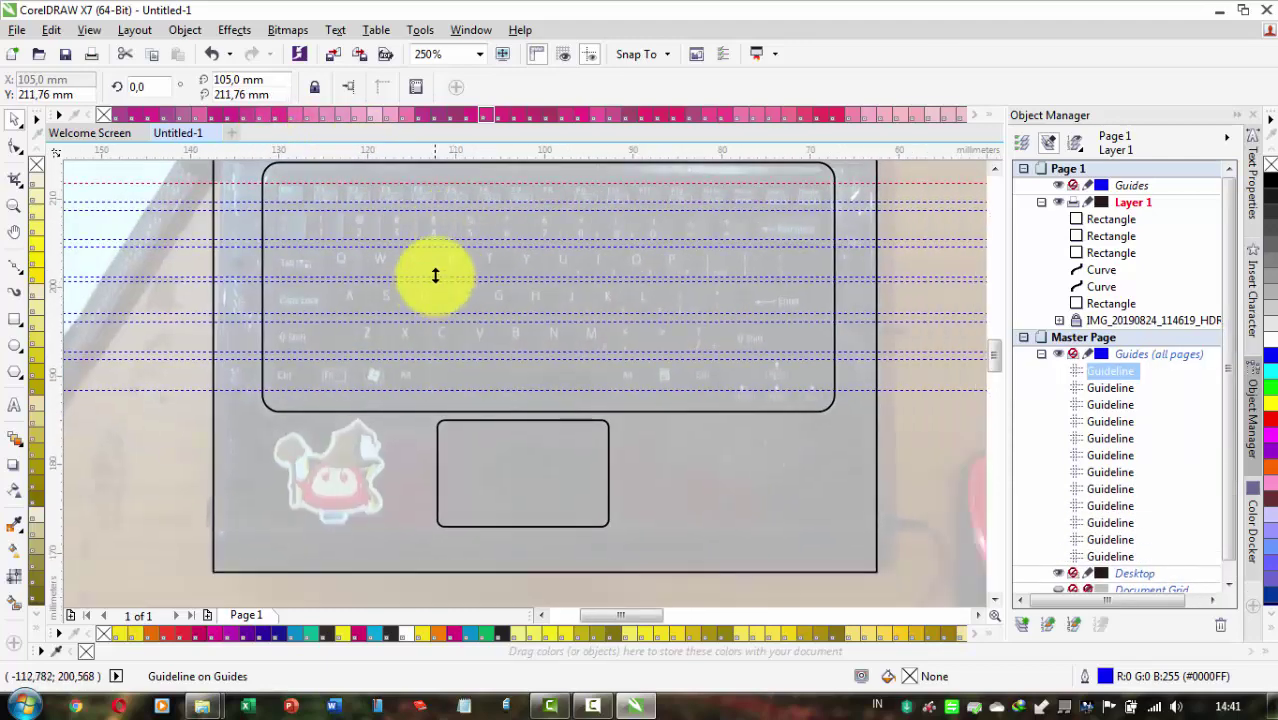
Draw a rectangle about 19.3 × 3.5 mm over the spacebar, between the bottom row's guidelines and aligned with the touchpad's sides
drag(436, 277, 495, 353)
drag(506, 433, 518, 411)
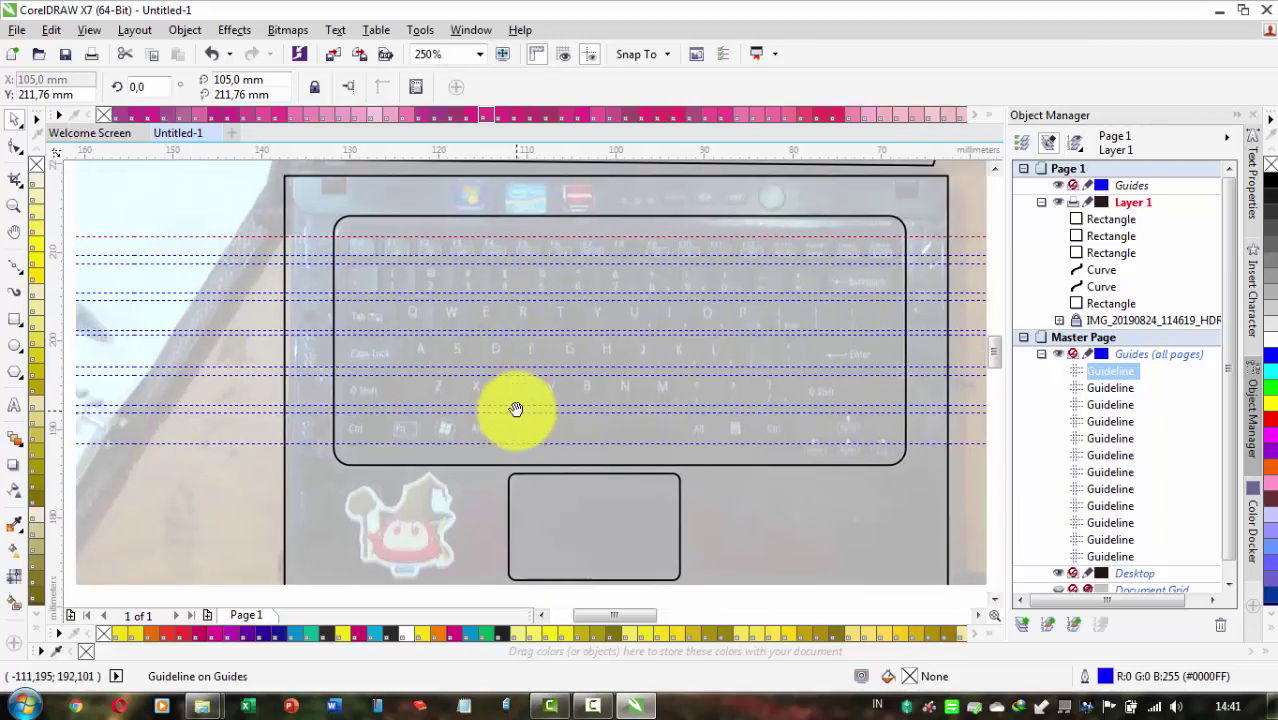
click(14, 319)
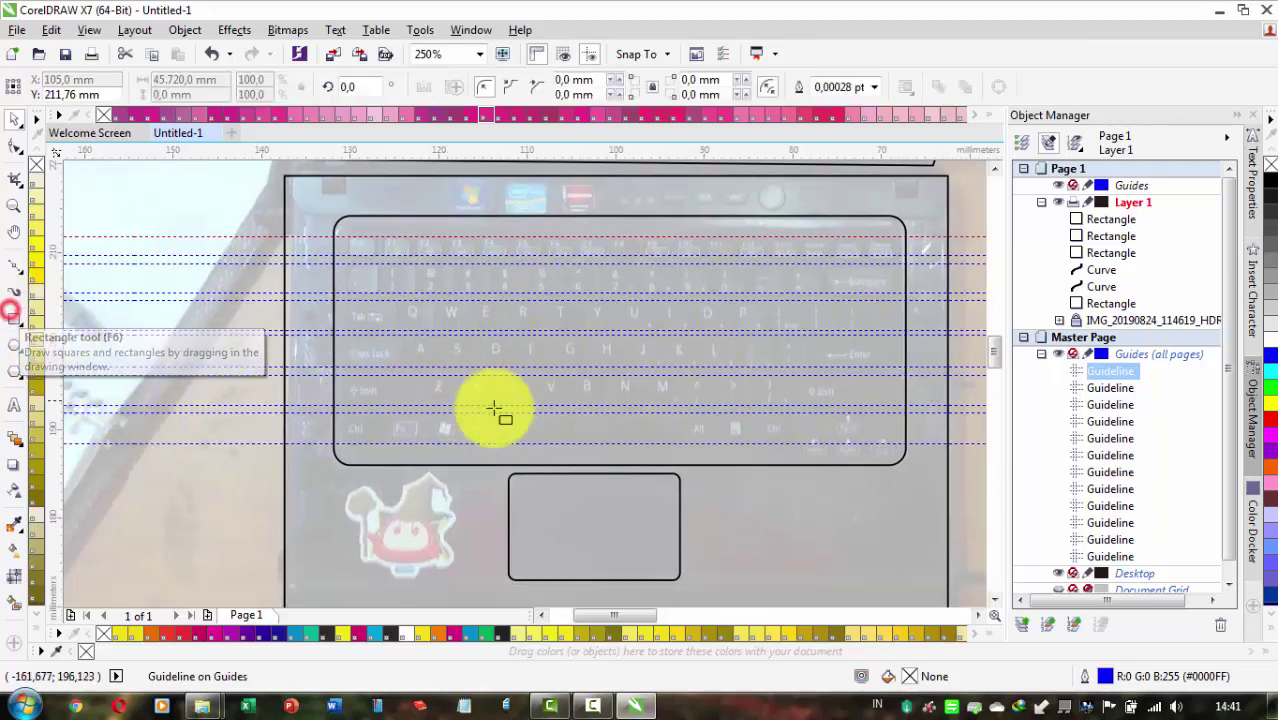
scroll(499, 449, up, 2)
drag(587, 444, 404, 406)
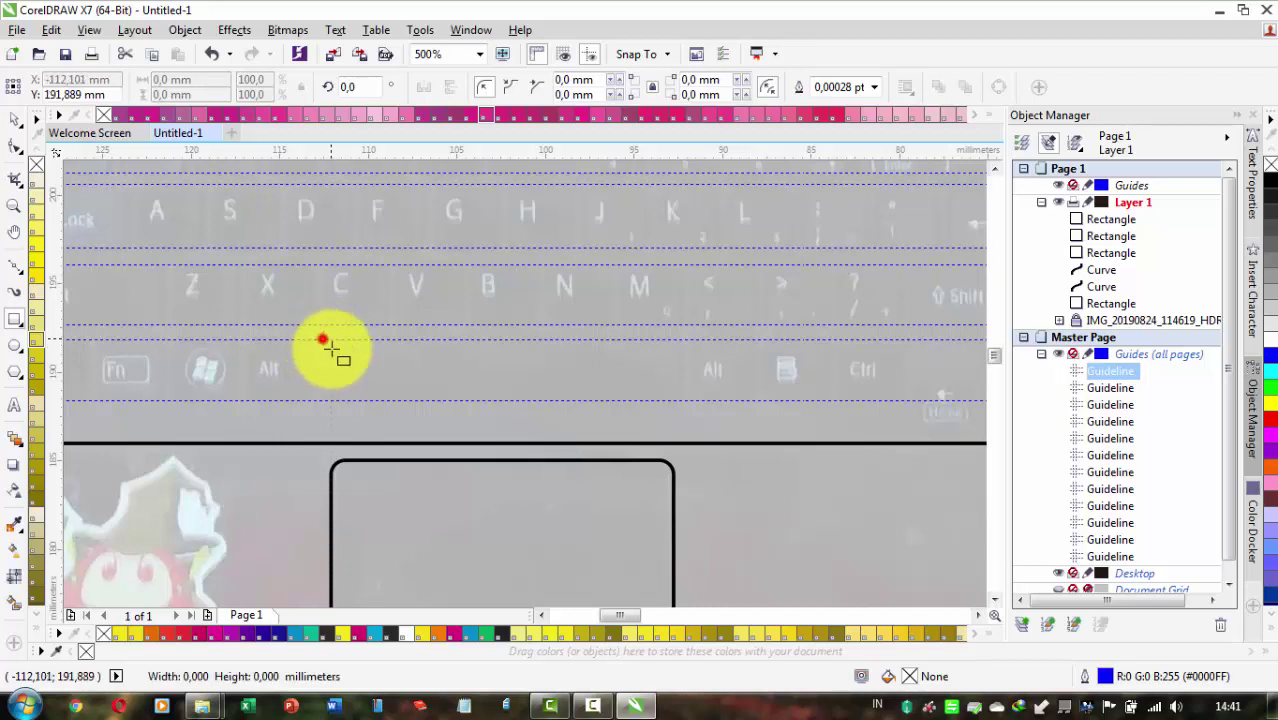
drag(331, 345, 664, 404)
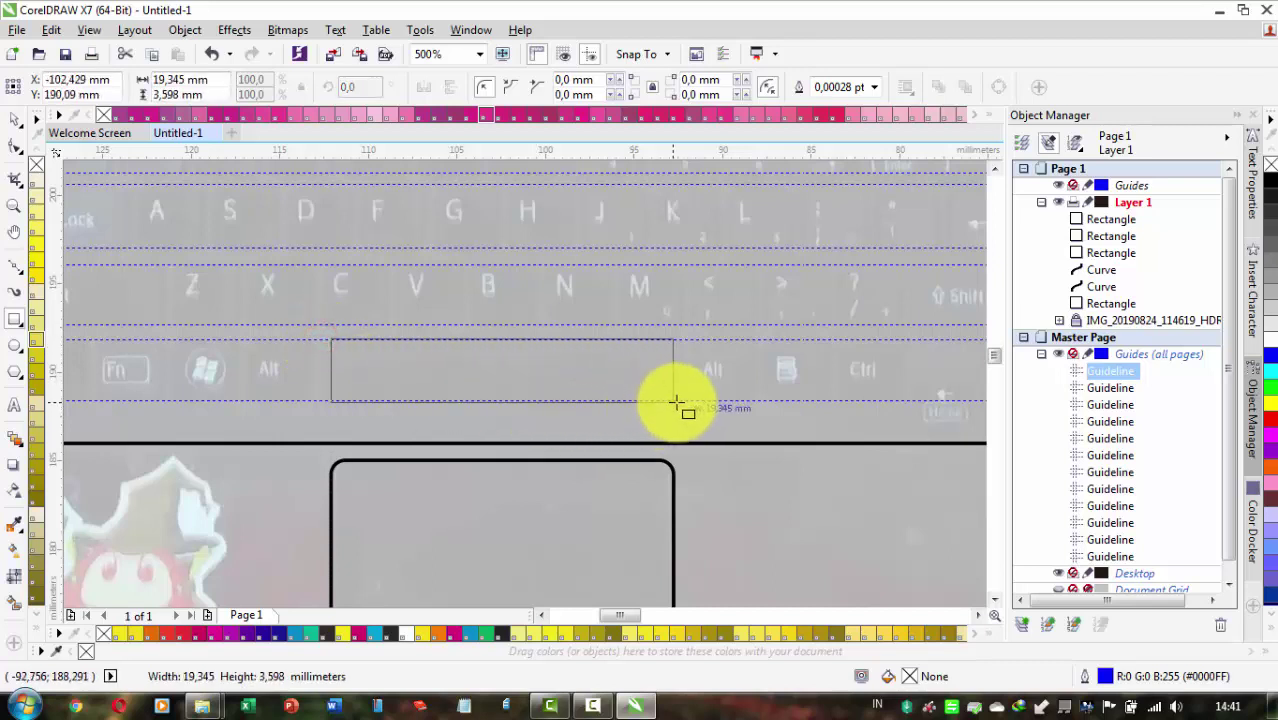
drag(673, 401, 673, 401)
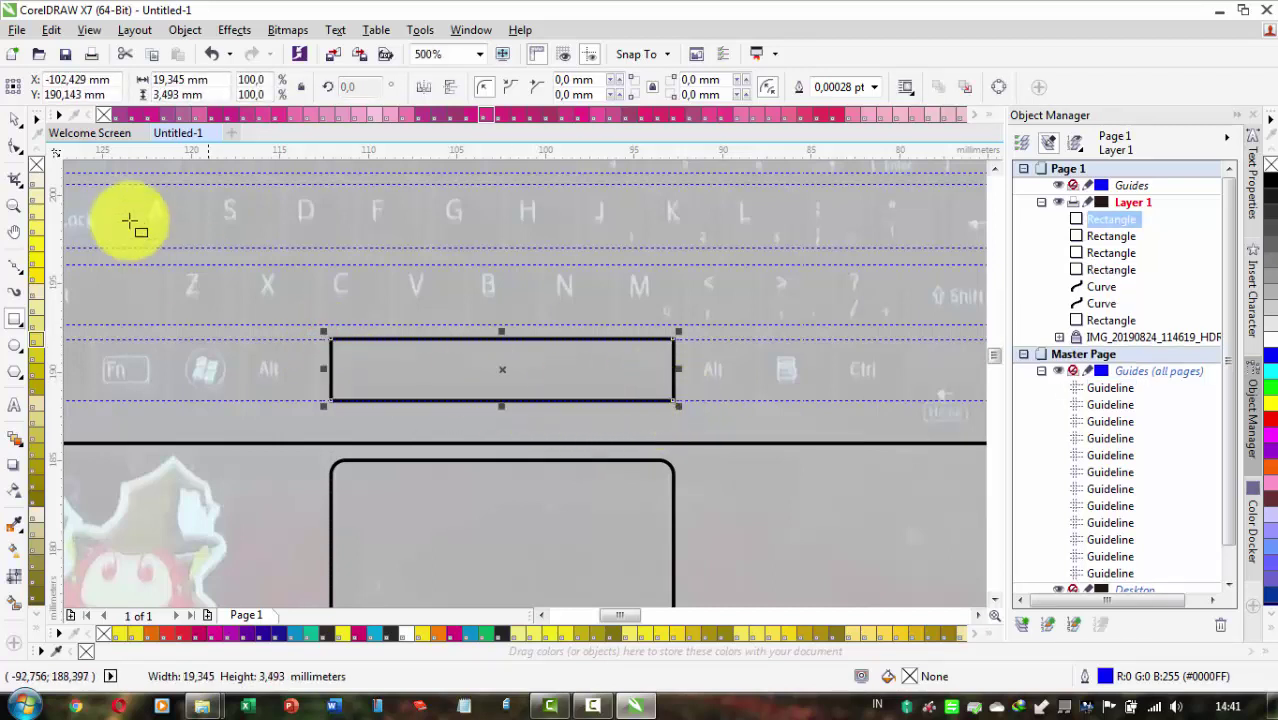
Round the spacebar rectangle's corners to about 0.46 mm and widen it symmetrically to about 19.9 mm
click(15, 146)
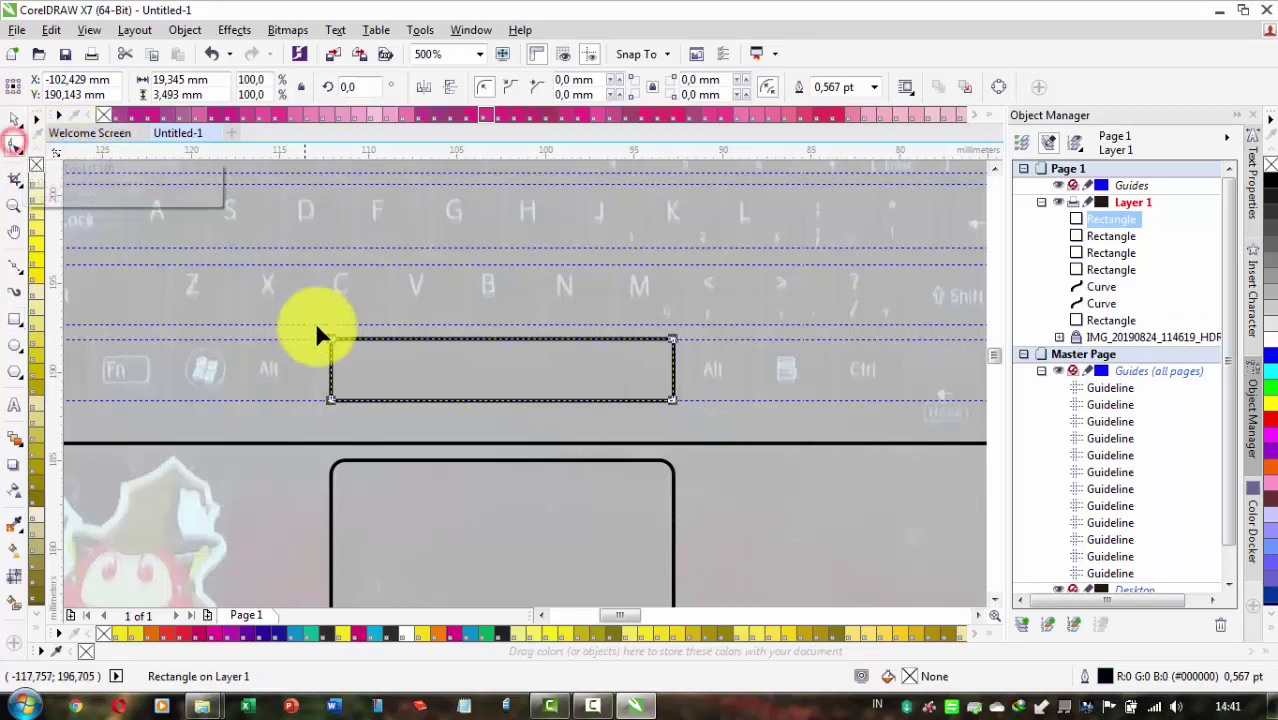
scroll(330, 350, up, 2)
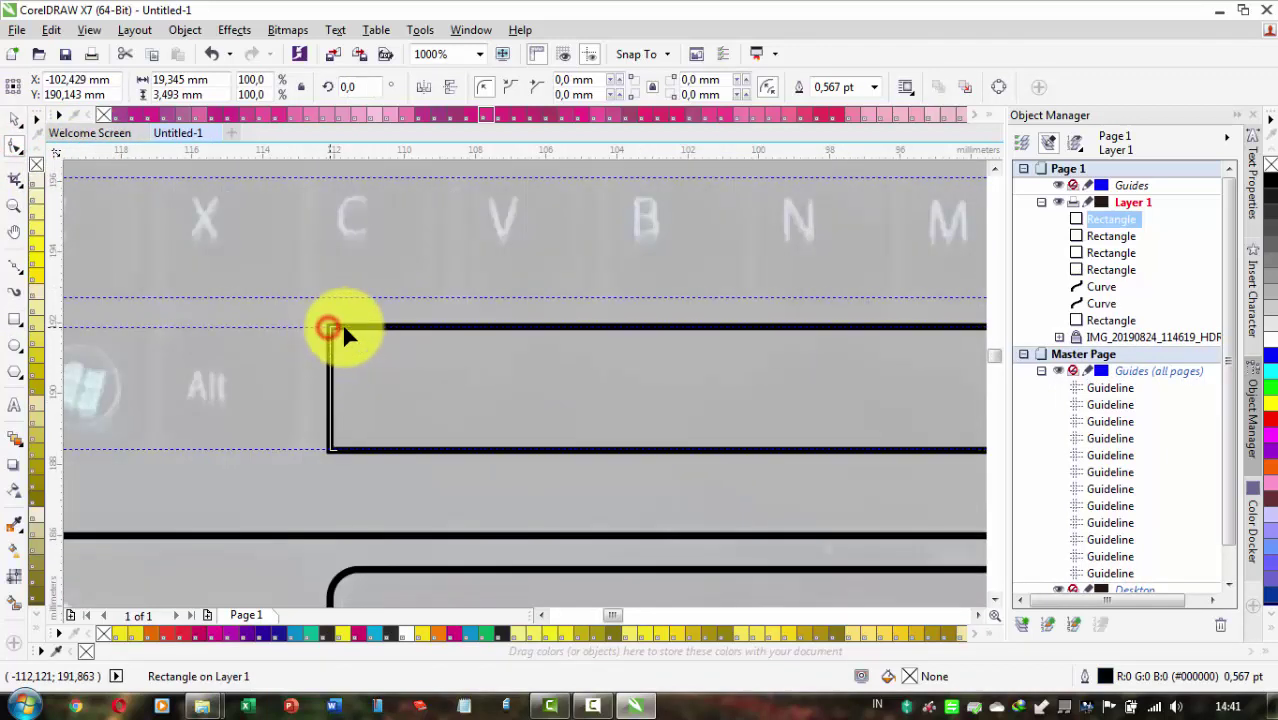
drag(342, 329, 250, 334)
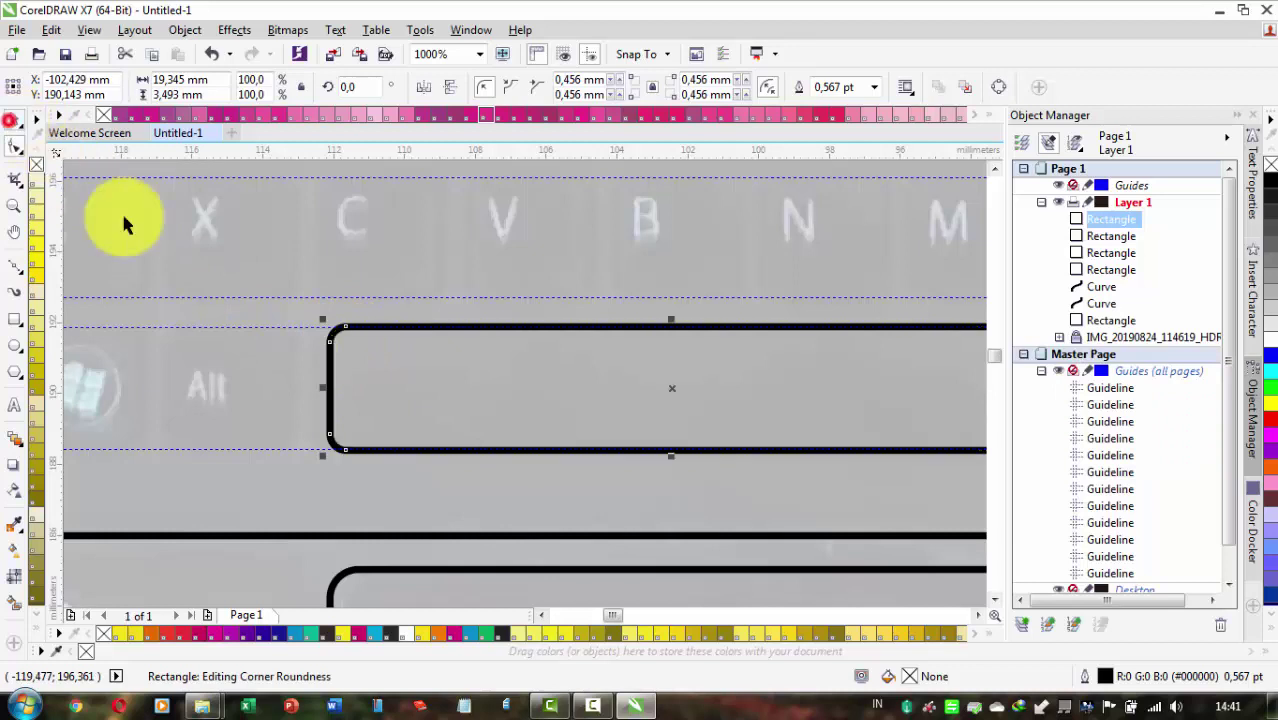
scroll(359, 408, up, 2)
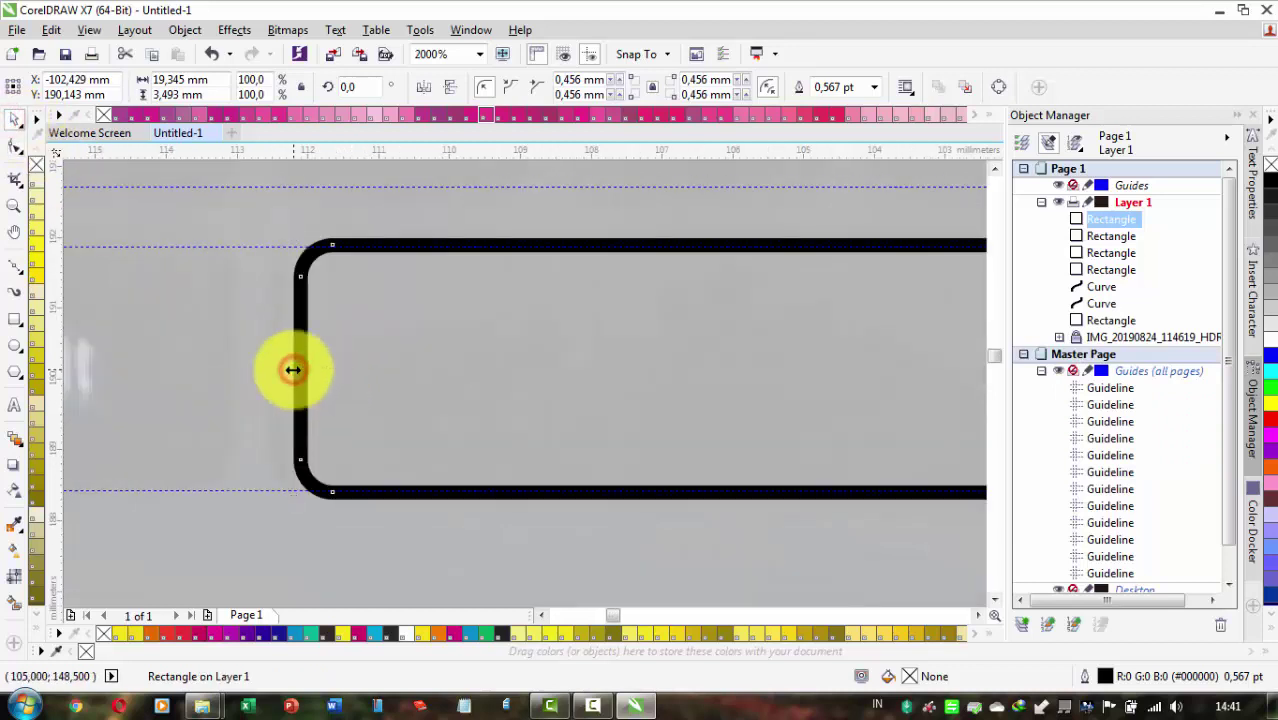
drag(290, 370, 447, 323)
Copy the spacebar rectangle onto the Ctrl key at 5 mm wide and onto the Fn key at about 3.9 mm wide
scroll(379, 416, down, 6)
scroll(391, 419, up, 3)
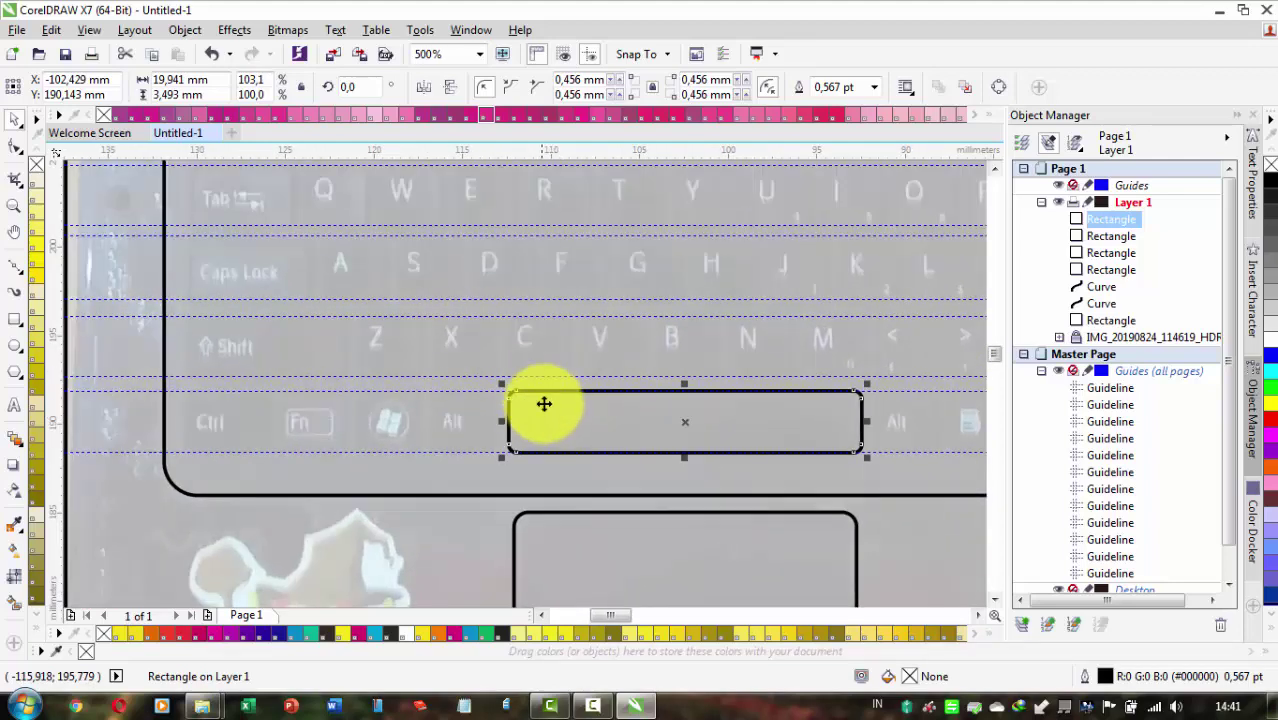
drag(568, 425, 243, 424)
right_click(243, 424)
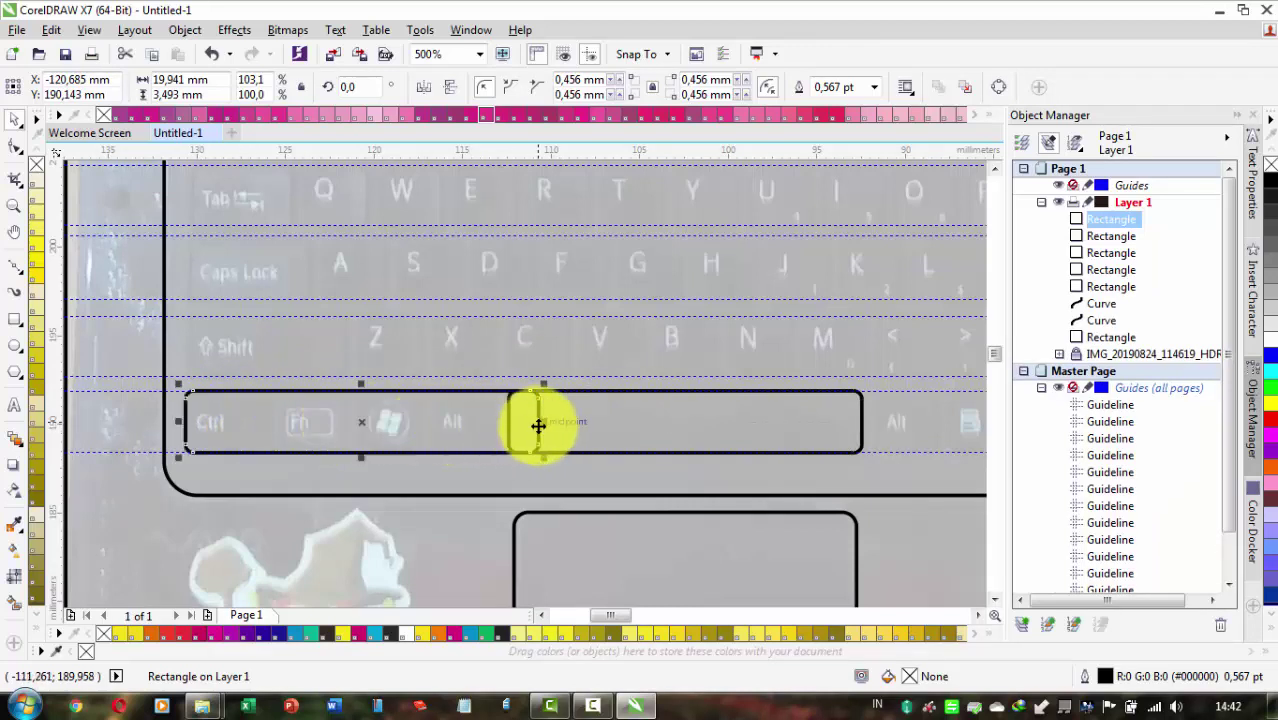
drag(542, 421, 432, 418)
scroll(268, 417, up, 2)
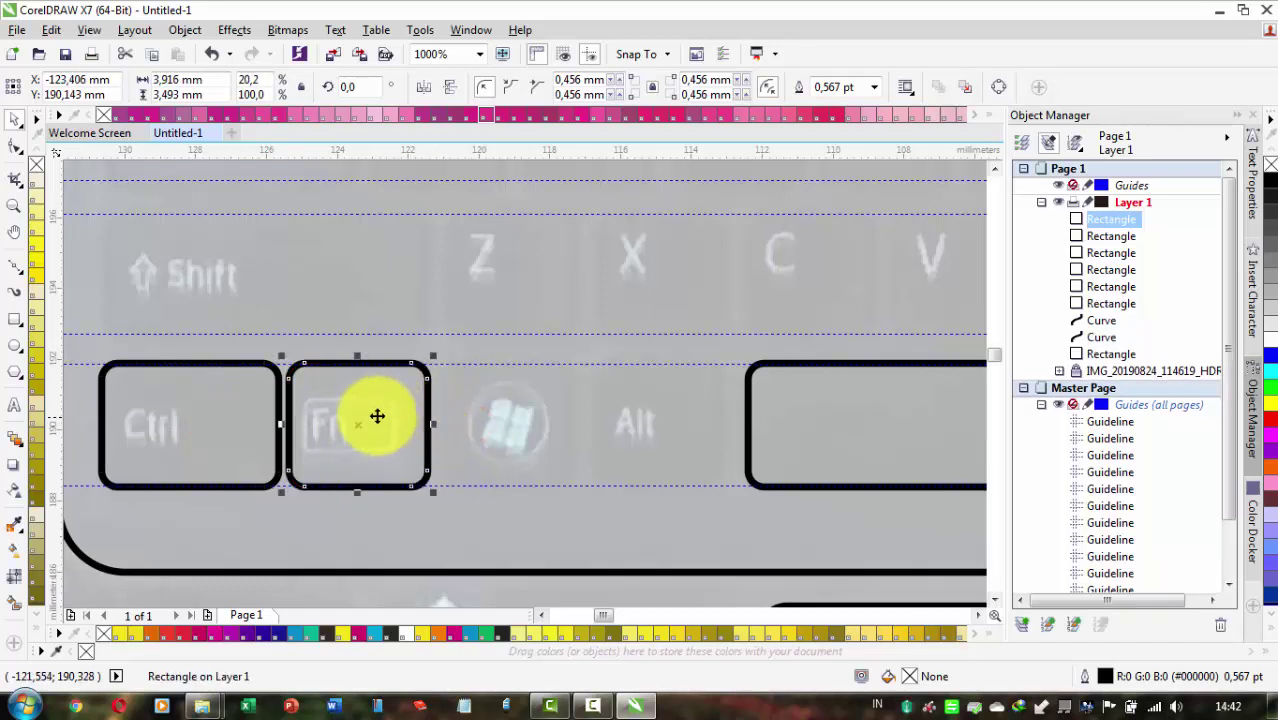
Nudge the Ctrl key rectangle slightly left to widen its gap from the Fn key
click(204, 421)
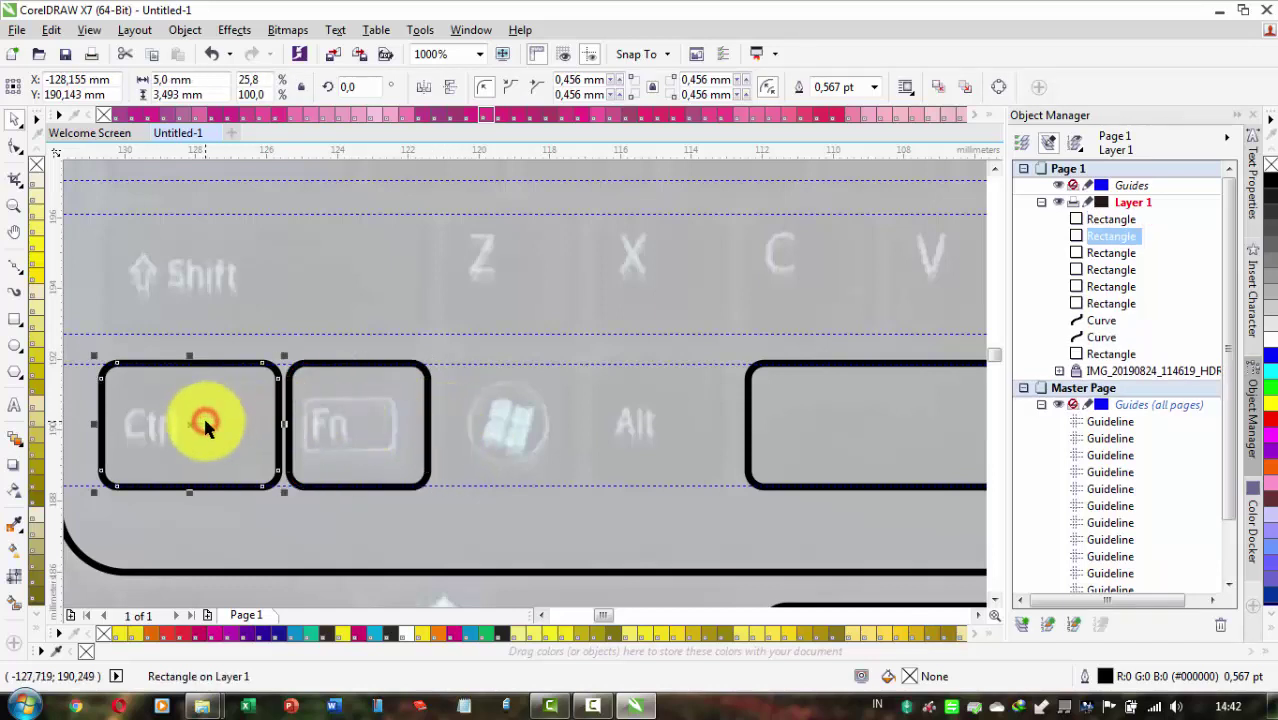
key(Left)
key(Left)
key(Left)
key(Right)
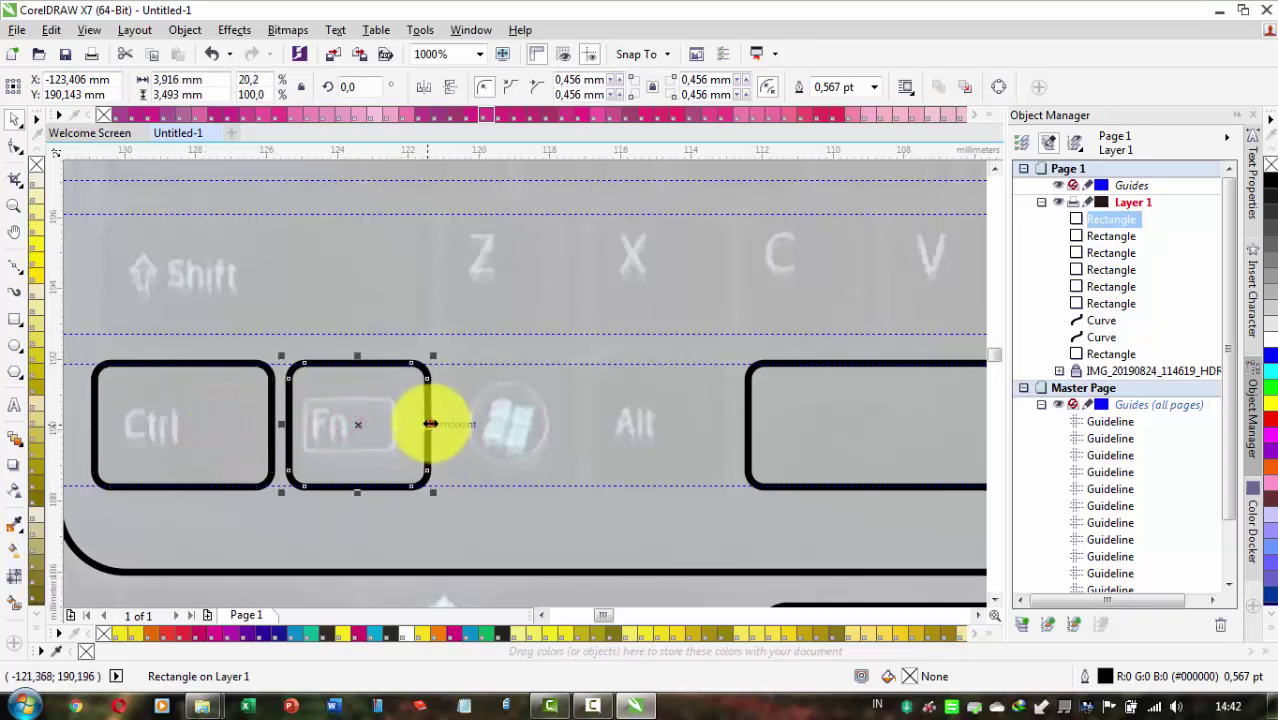
Narrow the Fn key rectangle to about 3.6 mm and copy it onto the Windows and Alt keys
drag(419, 424, 642, 428)
right_click(499, 422)
right_click(642, 428)
scroll(642, 428, down, 2)
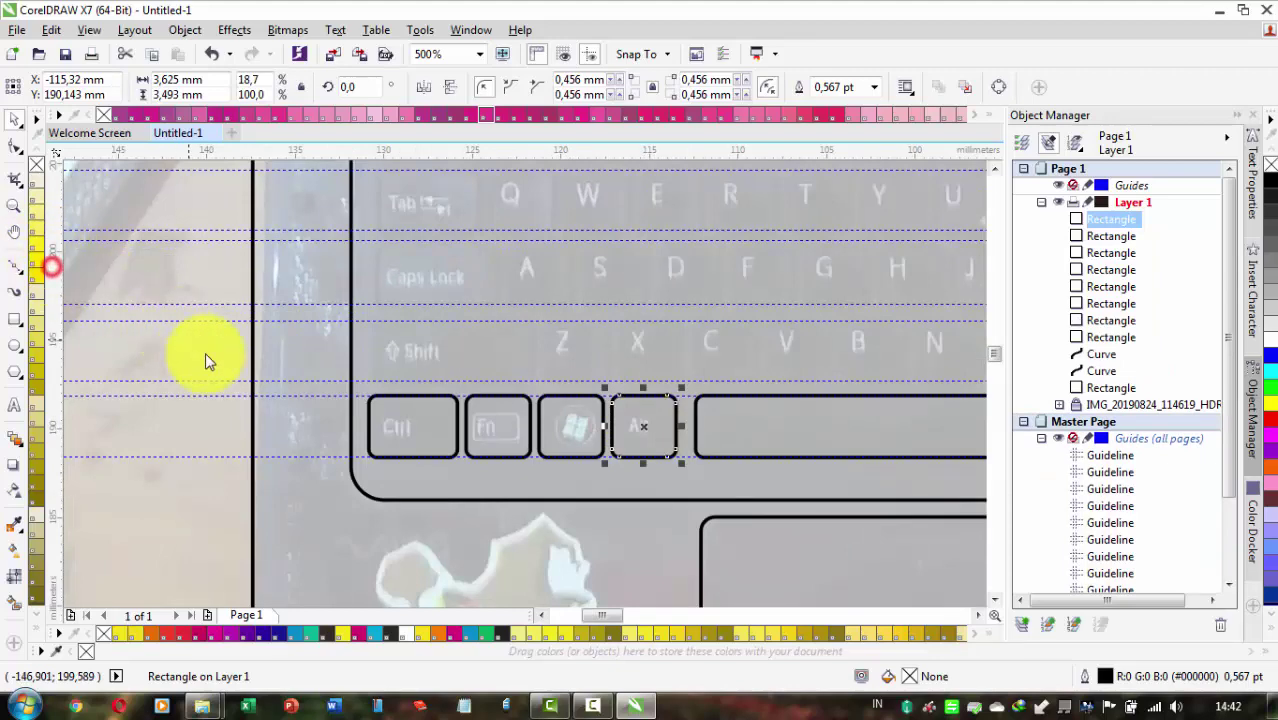
Add a vertical guideline along the left edge of the left Ctrl key rectangle at about X -130.9 mm
drag(205, 356, 362, 425)
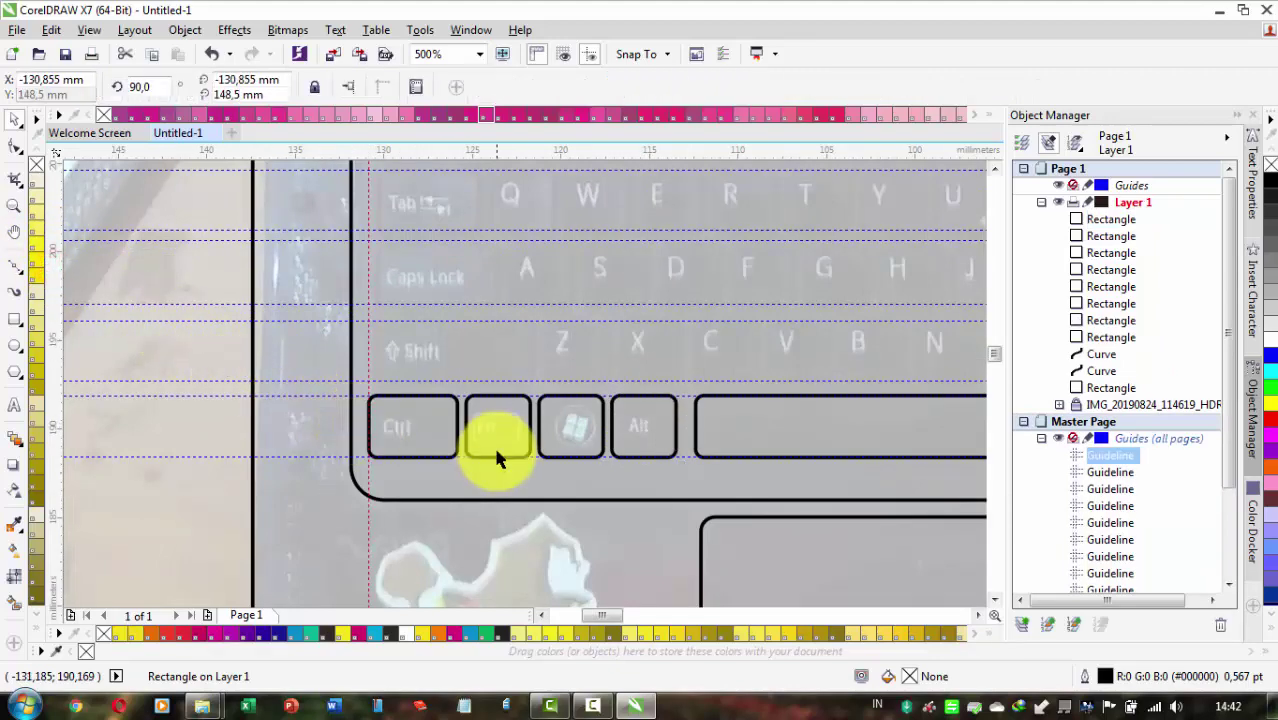
scroll(502, 448, down, 1)
drag(530, 404, 404, 381)
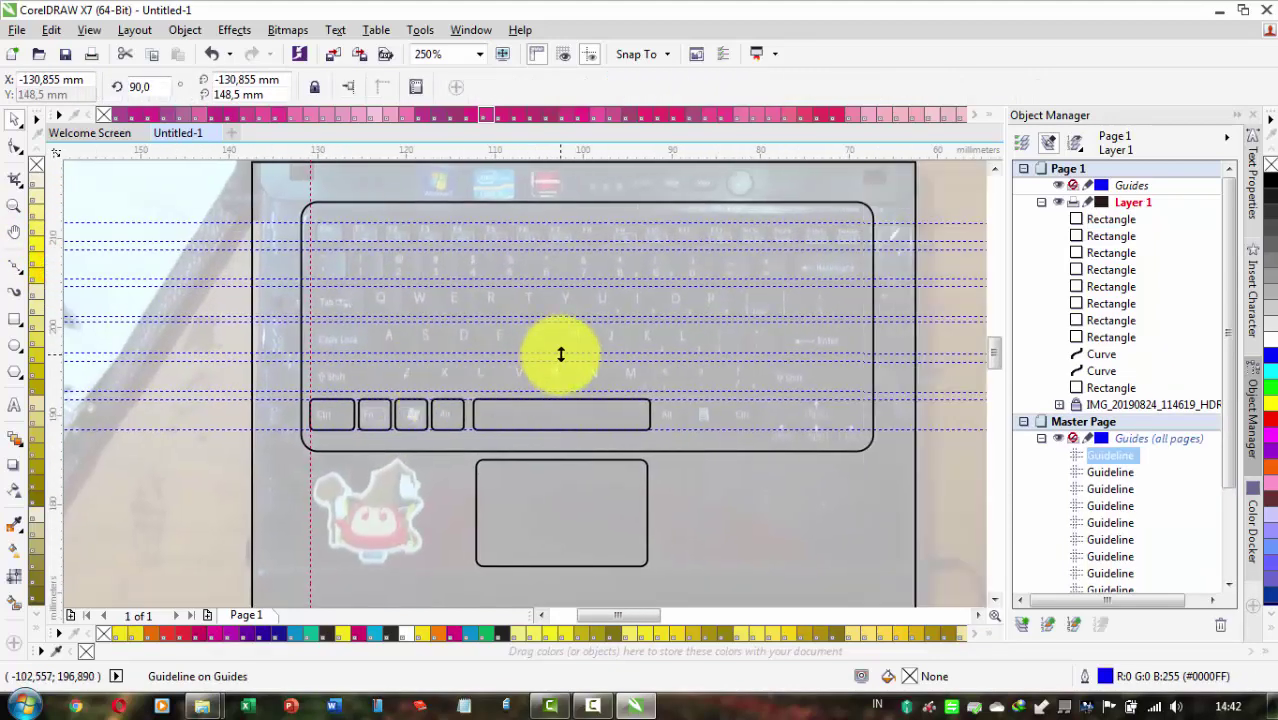
Copy the Fn, Windows and Alt rectangles together onto the Alt, Menu and Ctrl keys right of the spacebar
drag(553, 355, 522, 361)
scroll(502, 405, up, 2)
scroll(502, 405, down, 2)
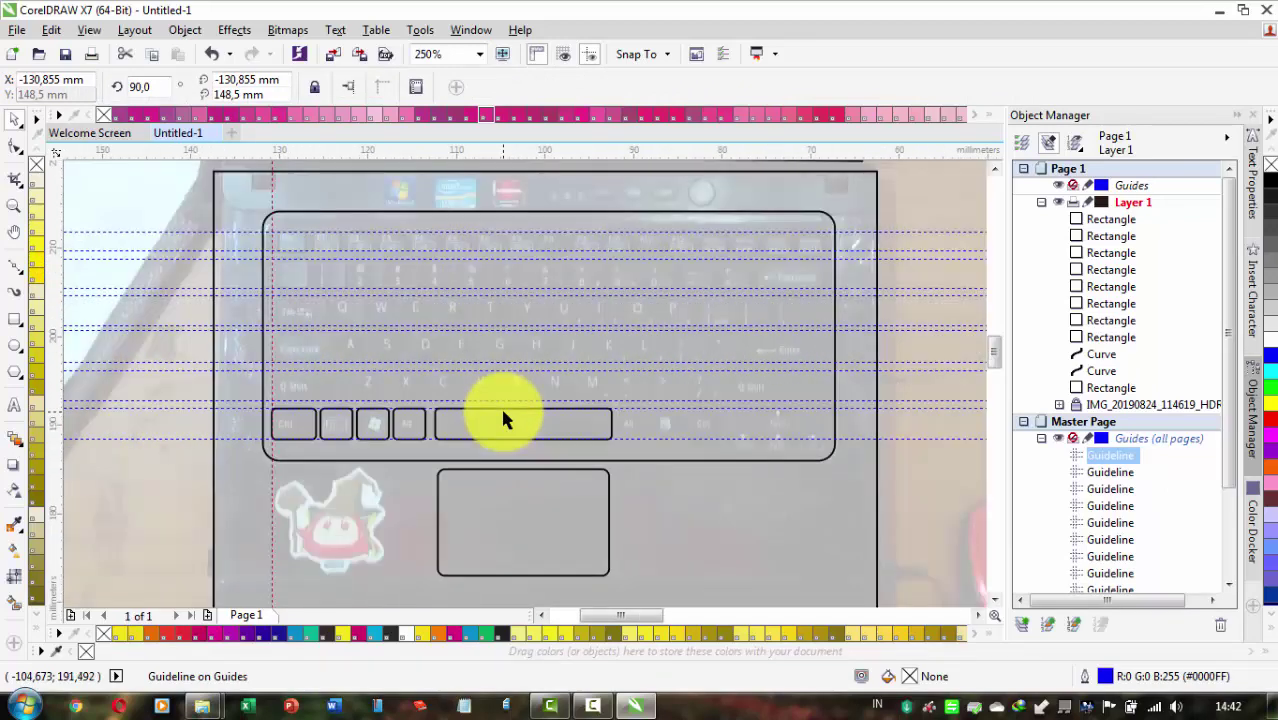
click(407, 427)
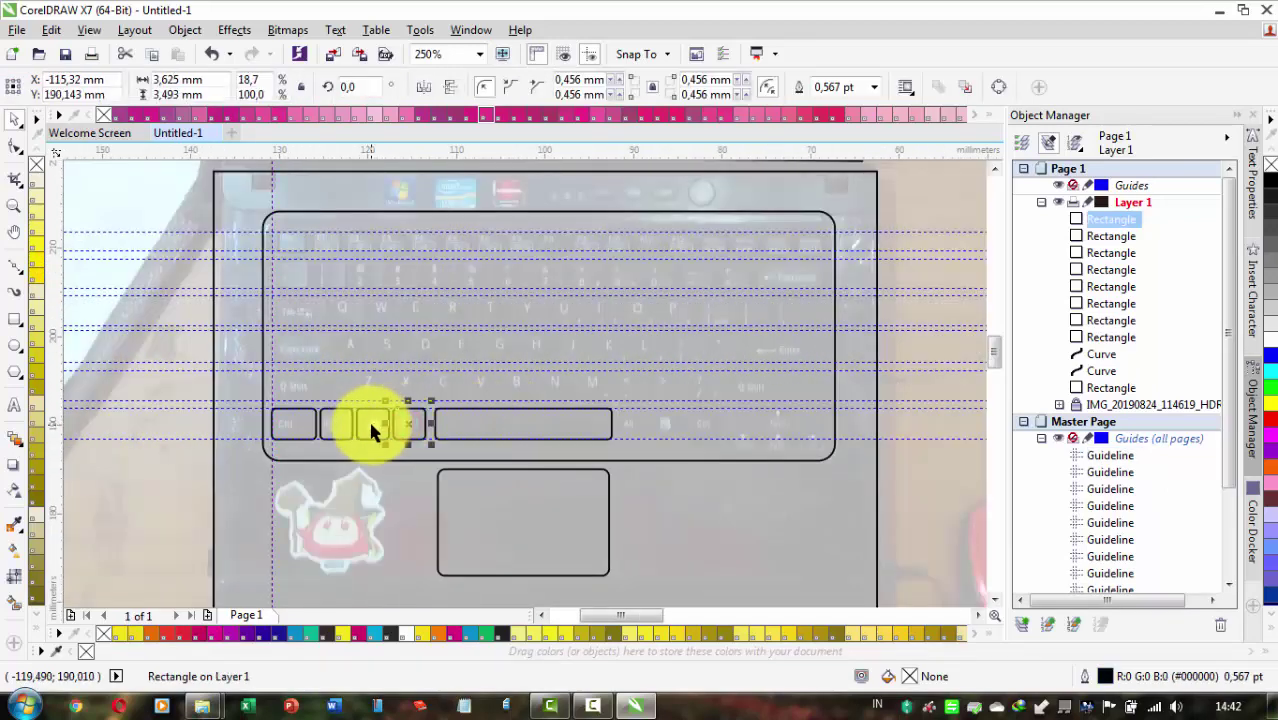
shift+click(368, 420)
shift+click(330, 427)
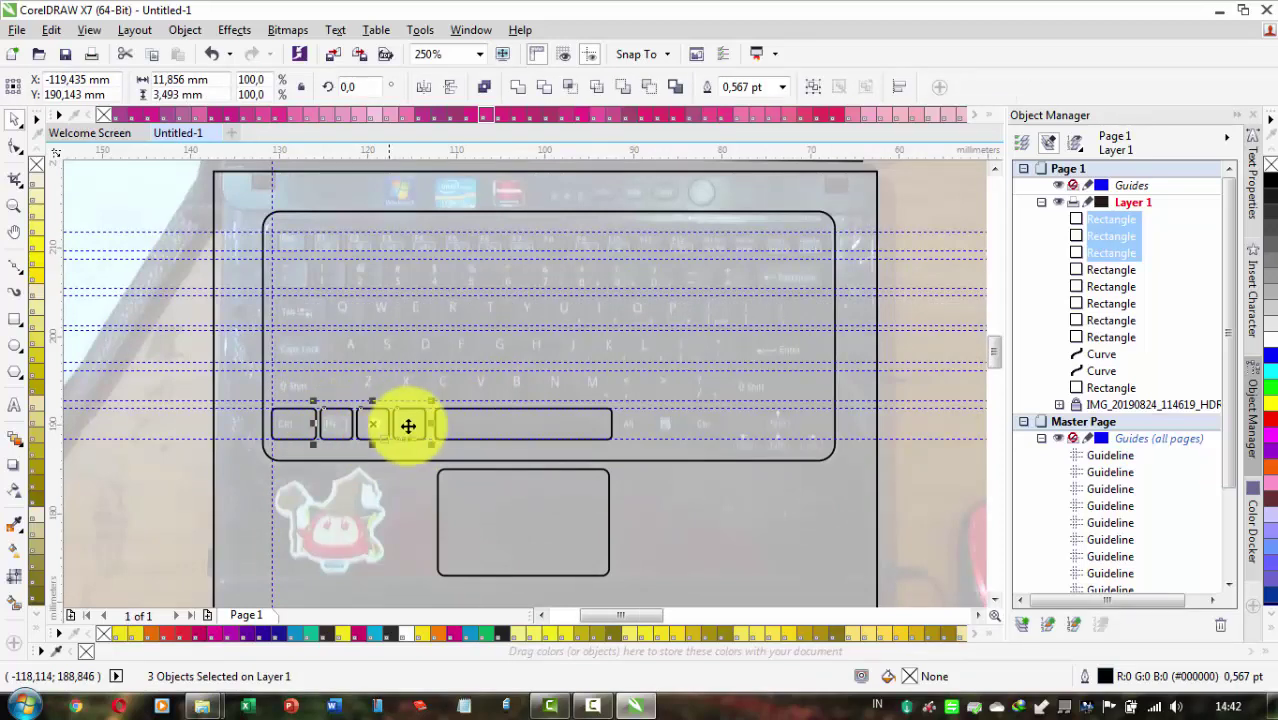
drag(414, 423, 730, 401)
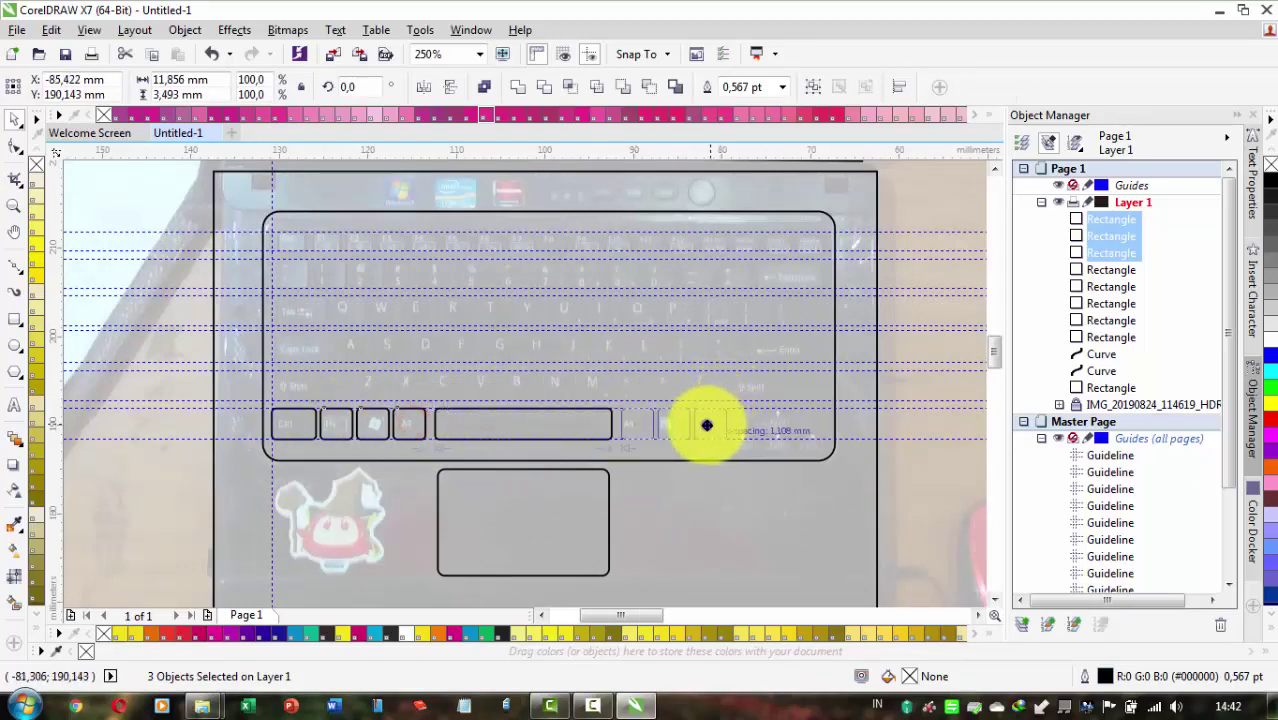
drag(707, 425, 707, 425)
right_click(707, 425)
Copy the spacebar rectangle onto the right Shift key
scroll(708, 424, up, 2)
scroll(700, 428, down, 1)
scroll(547, 378, down, 1)
click(475, 399)
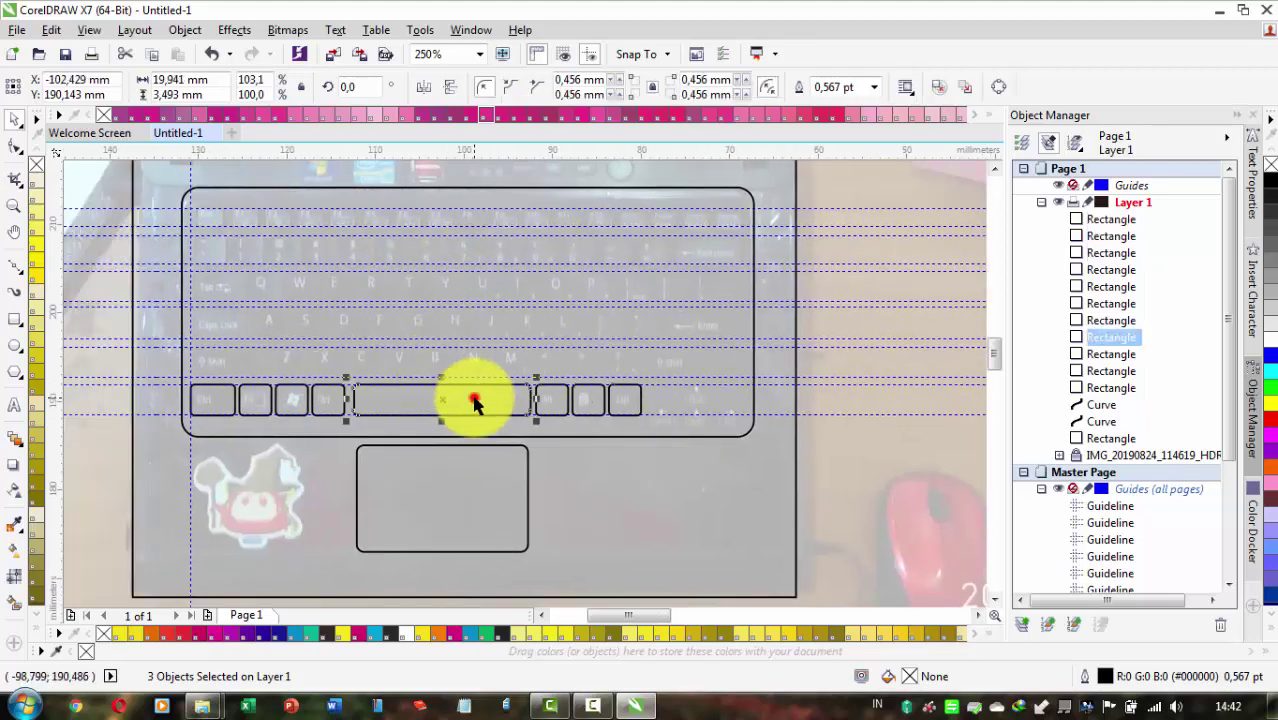
drag(475, 400, 695, 360)
scroll(690, 371, up, 3)
scroll(688, 380, down, 2)
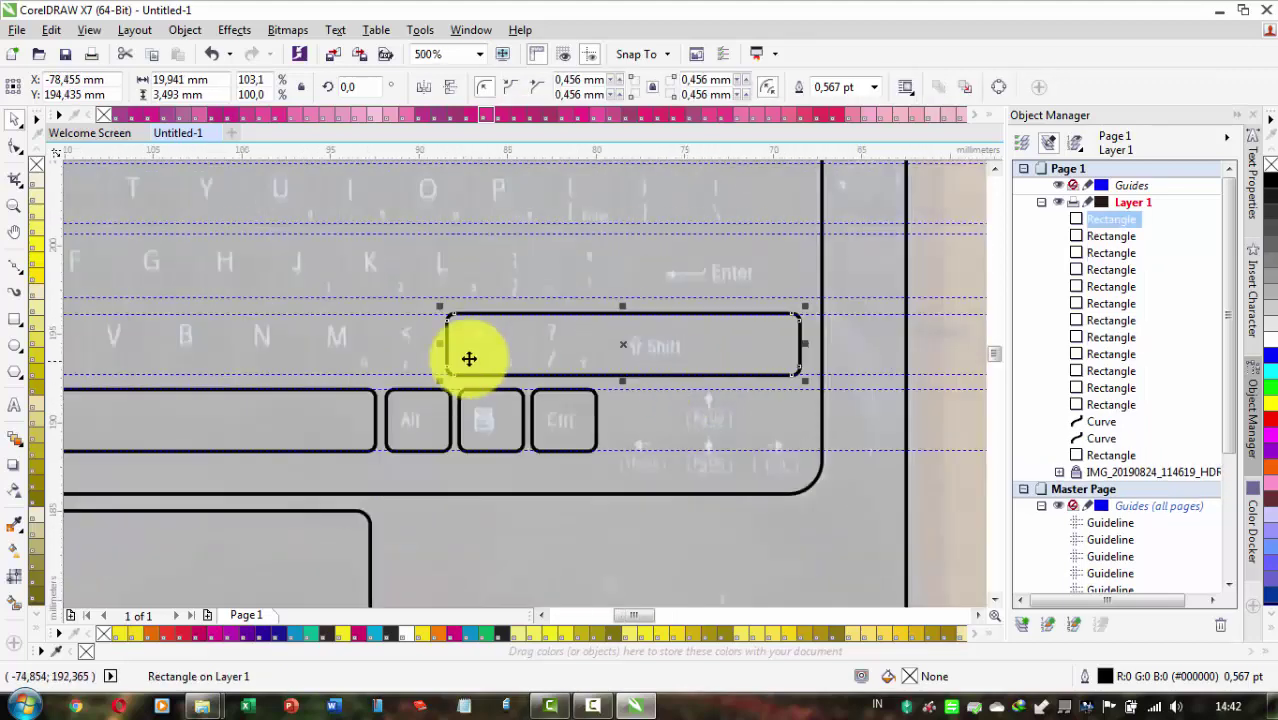
Narrow the right Shift rectangle to about 10.7 mm and add a vertical guideline at its right edge
drag(440, 344, 553, 331)
scroll(625, 345, up, 2)
scroll(669, 352, down, 2)
drag(726, 358, 599, 349)
drag(52, 273, 557, 340)
Place copied key rectangles over the up, left, down and right arrow keys below the right Shift key
click(500, 422)
scroll(500, 422, up, 1)
right_click(557, 340)
key(Right)
key(Right)
drag(557, 404, 554, 367)
drag(556, 322, 240, 385)
right_click(554, 407)
right_click(418, 405)
right_click(705, 406)
Copy the right Shift rectangle onto the left Shift key and narrow it to about 9.6 mm
click(685, 306)
scroll(662, 344, down, 2)
right_click(240, 385)
scroll(246, 385, up, 1)
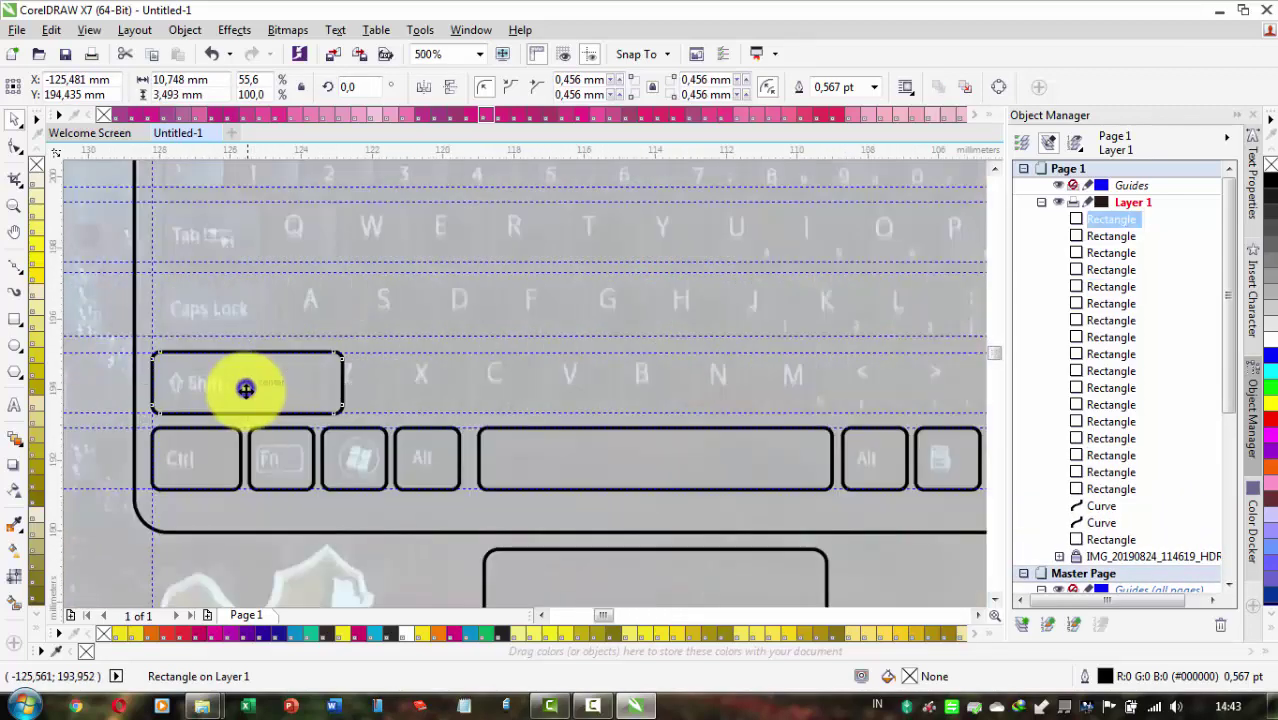
scroll(248, 385, up, 1)
drag(604, 431, 561, 428)
scroll(561, 428, up, 1)
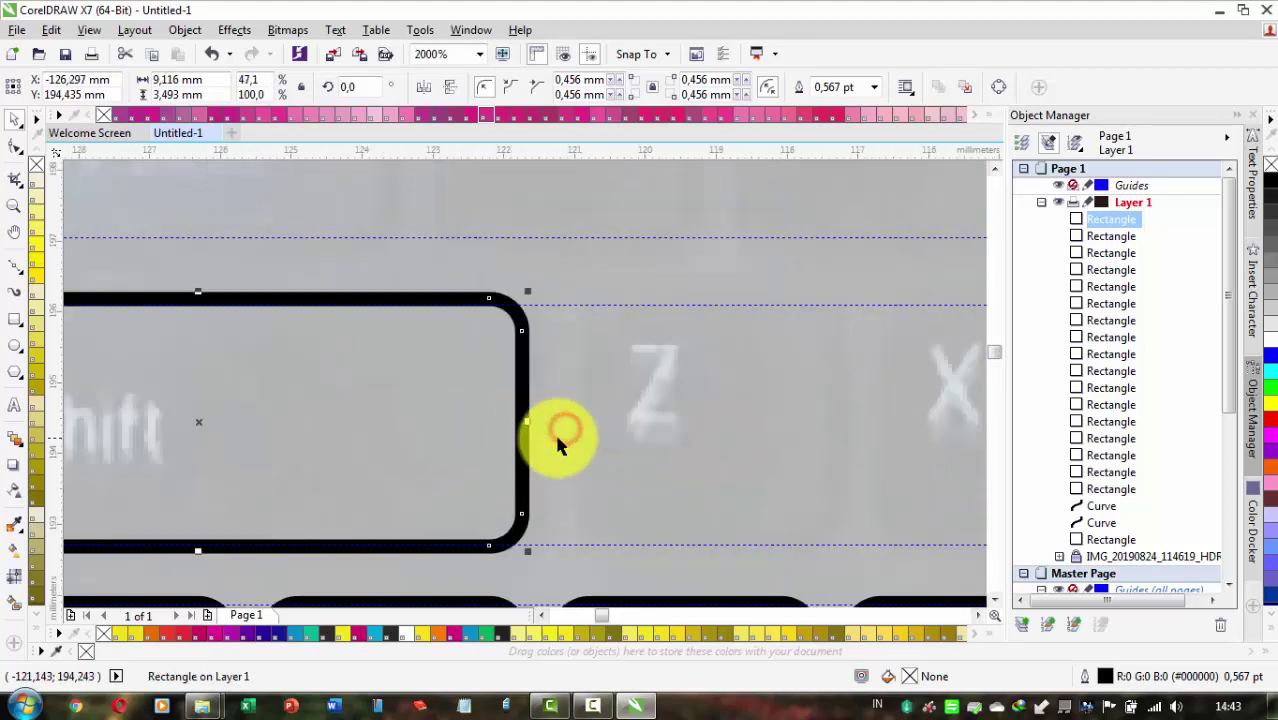
Copy the left Shift rectangle onto the Caps Lock key and narrow it to about 7.5 mm
scroll(528, 422, down, 2)
drag(460, 457, 460, 375)
right_click(460, 375)
scroll(460, 386, up, 1)
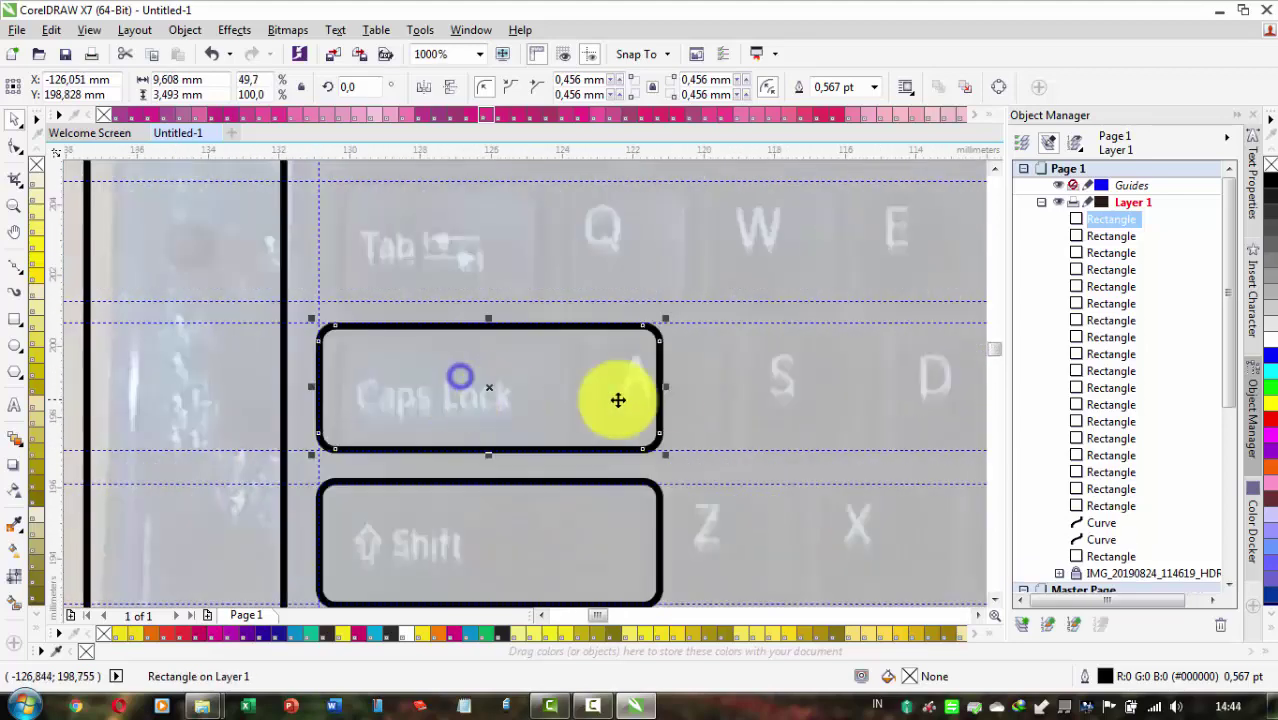
drag(667, 386, 593, 382)
scroll(590, 384, down, 1)
scroll(482, 254, up, 1)
Copy the Caps Lock rectangle onto the Tab key and narrow it to about 6.2 mm
drag(580, 496, 579, 371)
key(ctrl+z)
right_click(579, 371)
scroll(603, 333, up, 1)
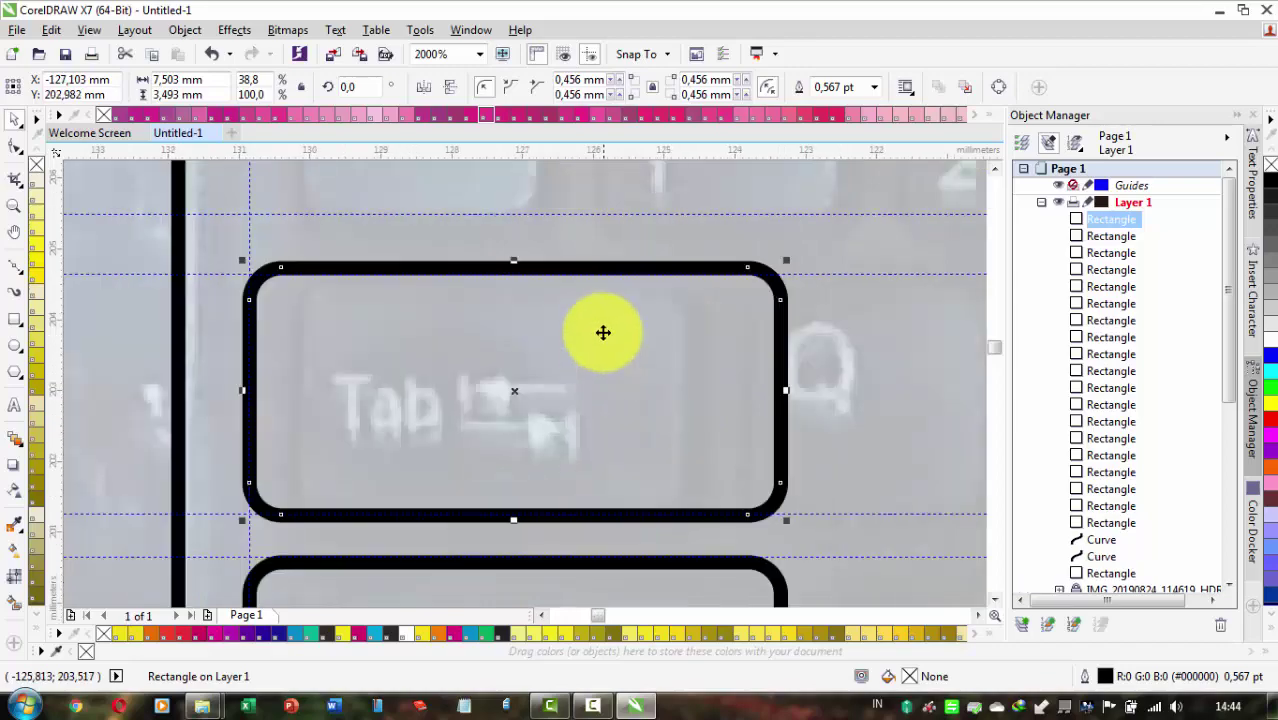
click(222, 271)
scroll(491, 308, down, 1)
click(543, 350)
scroll(640, 345, up, 1)
scroll(560, 340, down, 3)
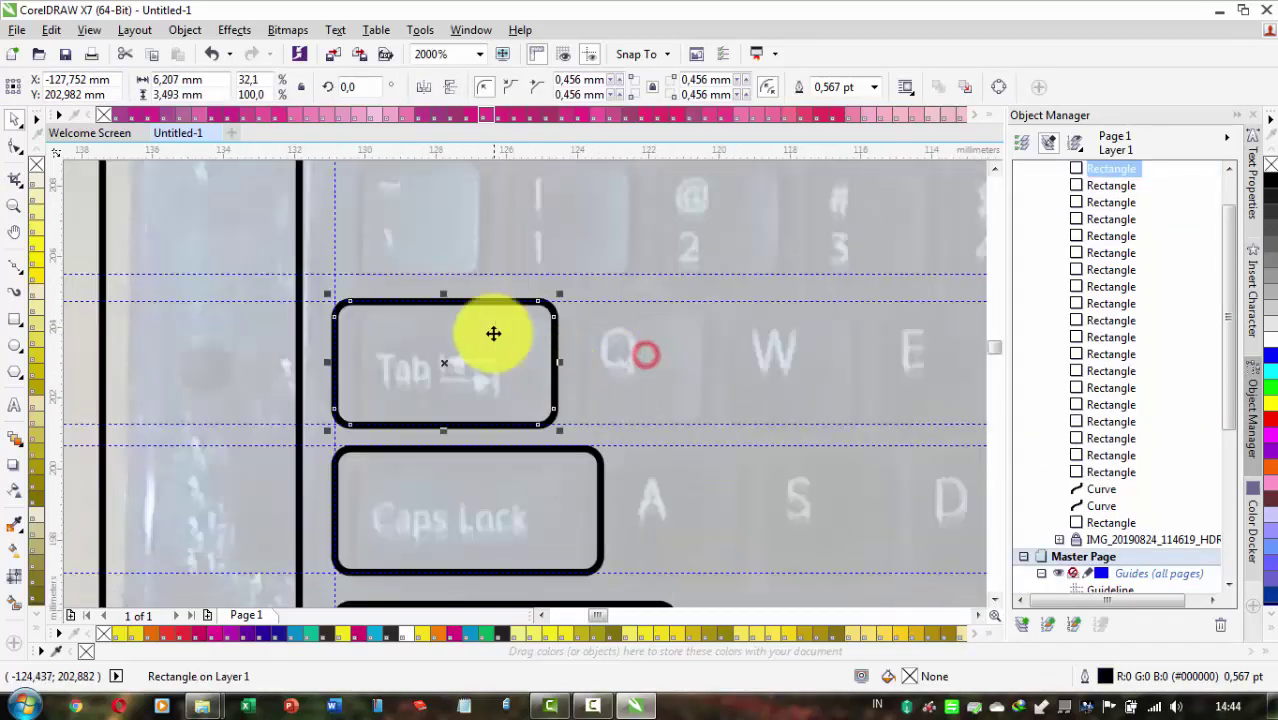
Copy the right Shift rectangle onto the Enter key and narrow it from its left side to about 8.7 mm
scroll(470, 360, up, 3)
click(530, 457)
drag(511, 458, 513, 300)
right_click(513, 300)
click(282, 240)
click(448, 303)
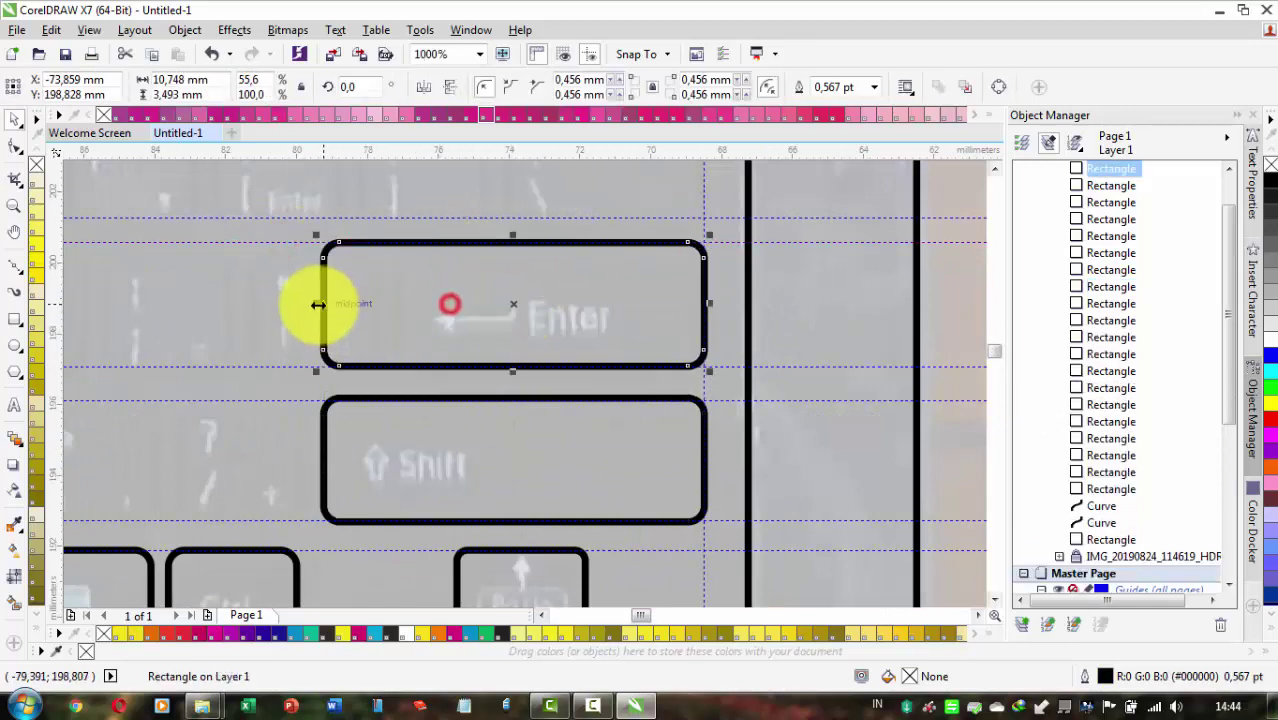
drag(319, 303, 393, 297)
scroll(600, 430, down, 1)
scroll(585, 290, up, 1)
Copy the Enter rectangle onto the backslash key, aligned to the row guidelines, and narrow it from its left side
drag(610, 452, 616, 303)
right_click(616, 303)
key(Down)
key(Down)
key(Down)
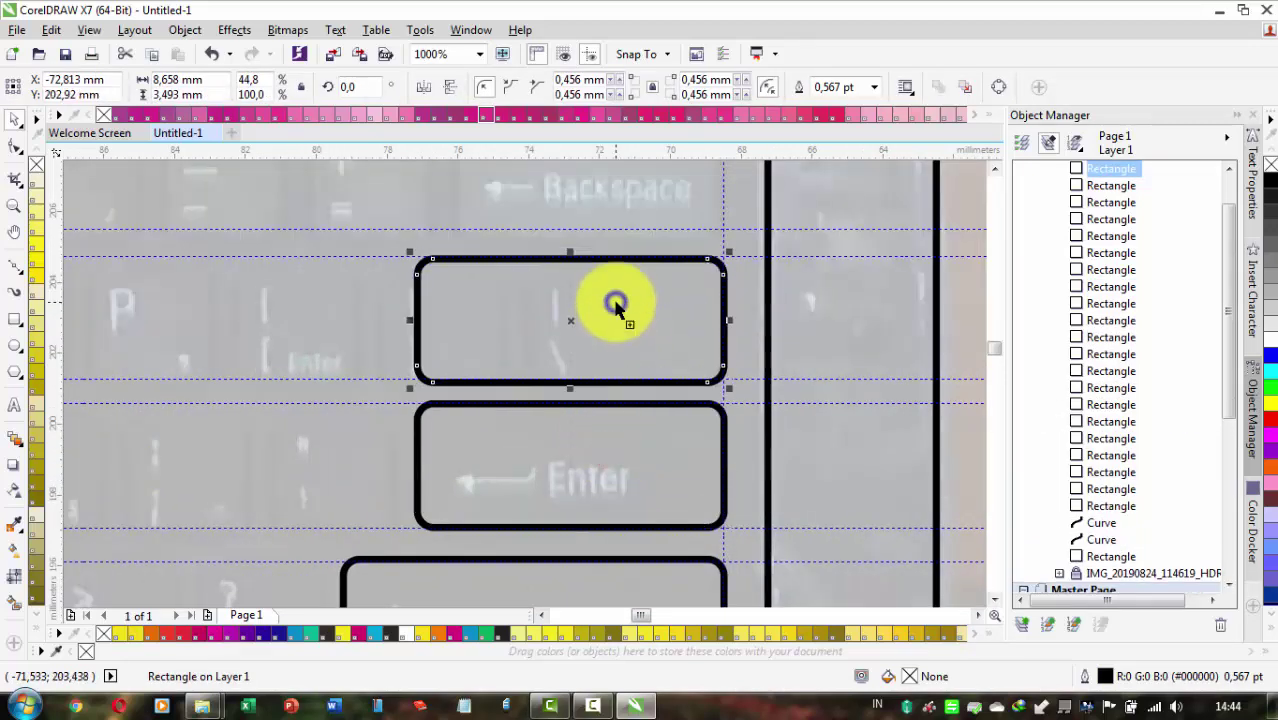
key(Up)
drag(411, 320, 514, 314)
scroll(560, 440, down, 1)
scroll(545, 270, up, 1)
Copy the backslash key rectangle onto the Backspace key and widen it leftwards to cover the key
drag(631, 494, 628, 348)
right_click(628, 348)
click(503, 289)
drag(531, 291, 528, 285)
click(576, 328)
drag(534, 345, 473, 337)
Fine-tune horizontal guidelines between the keyboard rows with small up and down nudges
scroll(523, 413, down, 2)
drag(420, 444, 574, 356)
click(465, 322)
drag(457, 368, 452, 381)
click(667, 543)
click(548, 360)
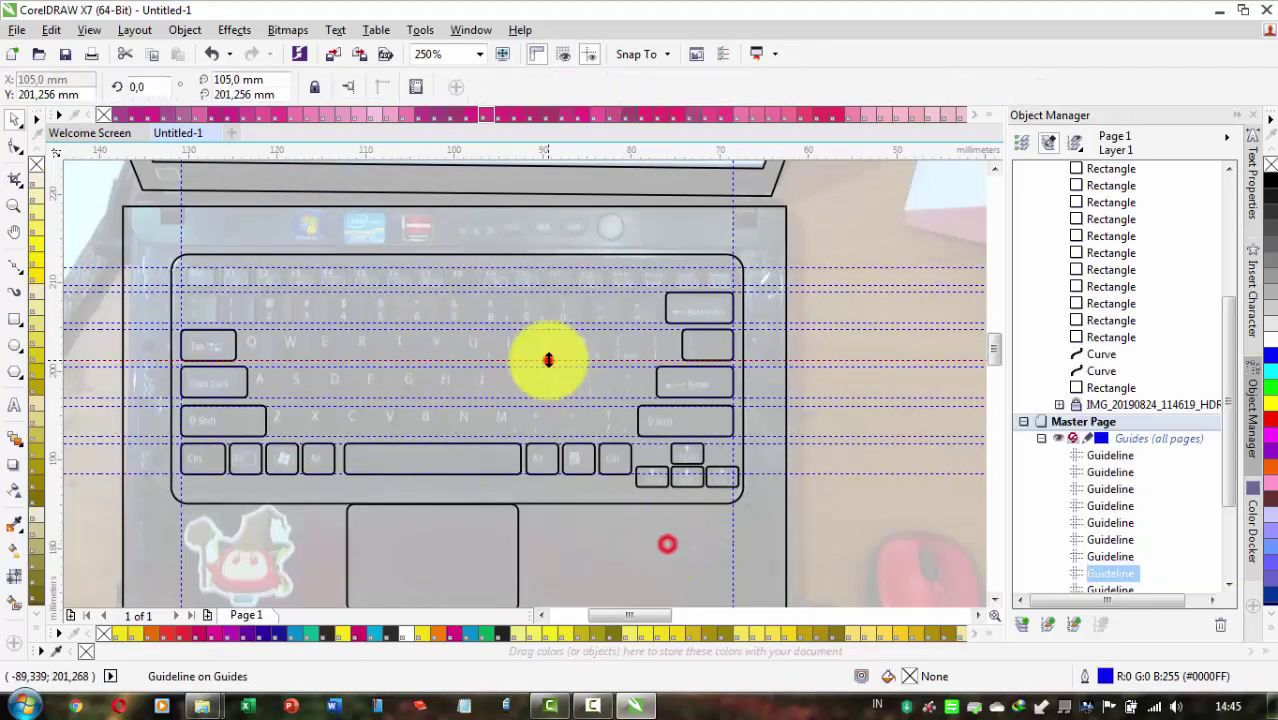
click(553, 385)
key(Up)
drag(544, 470, 582, 349)
click(540, 437)
key(Down)
click(687, 436)
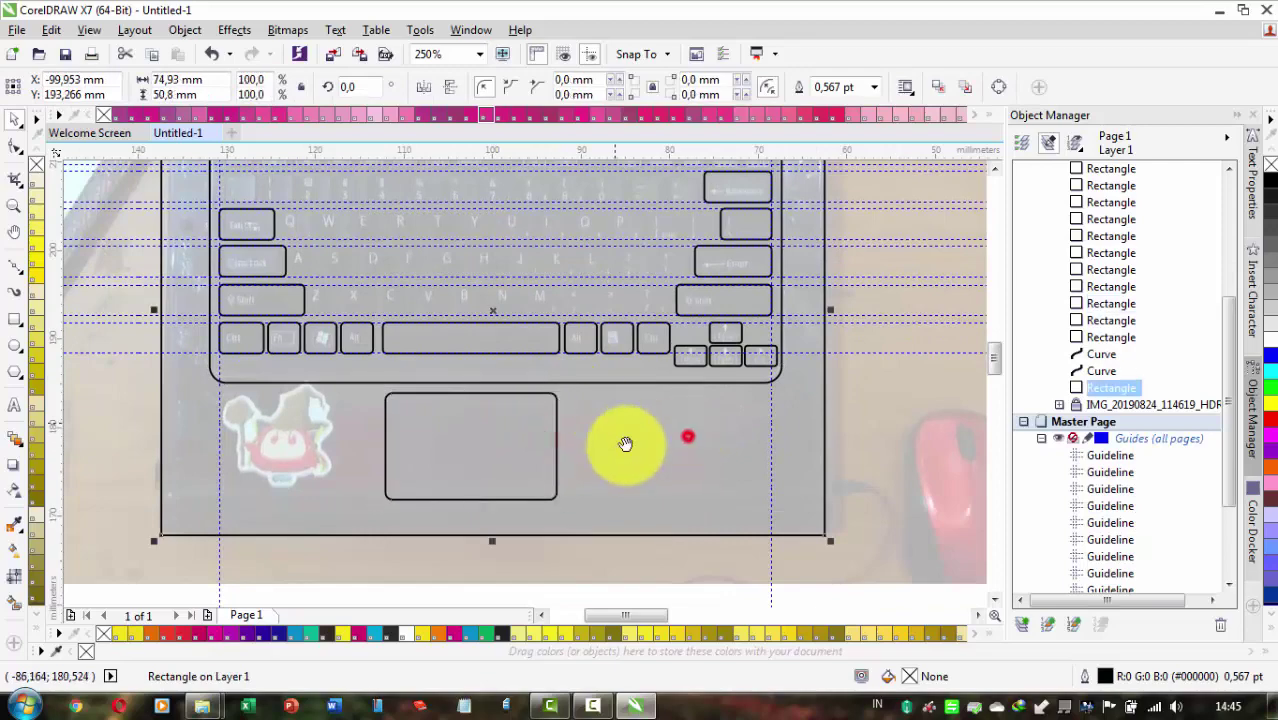
Copy the right-hand Alt, Menu and Ctrl rectangles together onto the Z, X and C keys
drag(625, 443, 582, 592)
scroll(340, 461, up, 1)
scroll(340, 461, down, 1)
click(608, 484)
shift+click(571, 485)
shift+click(537, 485)
drag(571, 486, 321, 448)
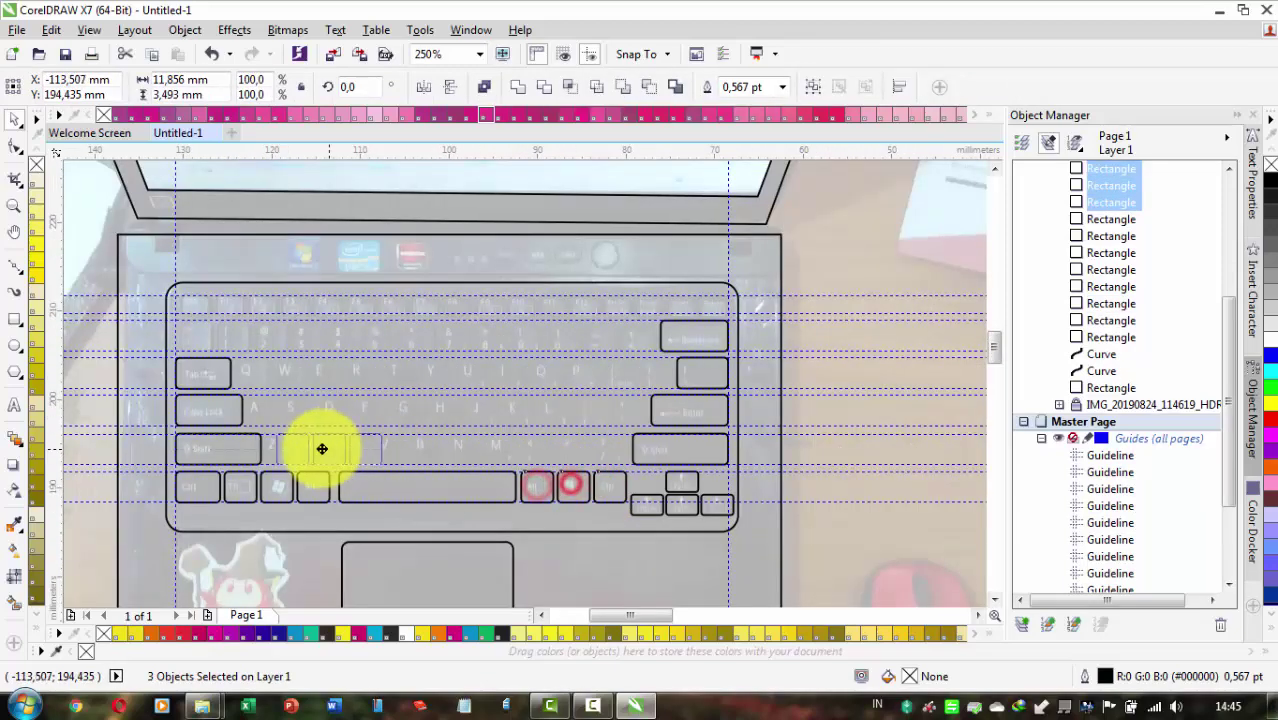
right_click(319, 448)
scroll(288, 456, up, 1)
Copy the Z, X and C key rectangles together onto the V, B and N keys
scroll(476, 418, up, 1)
click(476, 417)
drag(200, 443, 530, 410)
scroll(567, 422, down, 1)
click(736, 406)
shift+click(659, 408)
shift+click(599, 408)
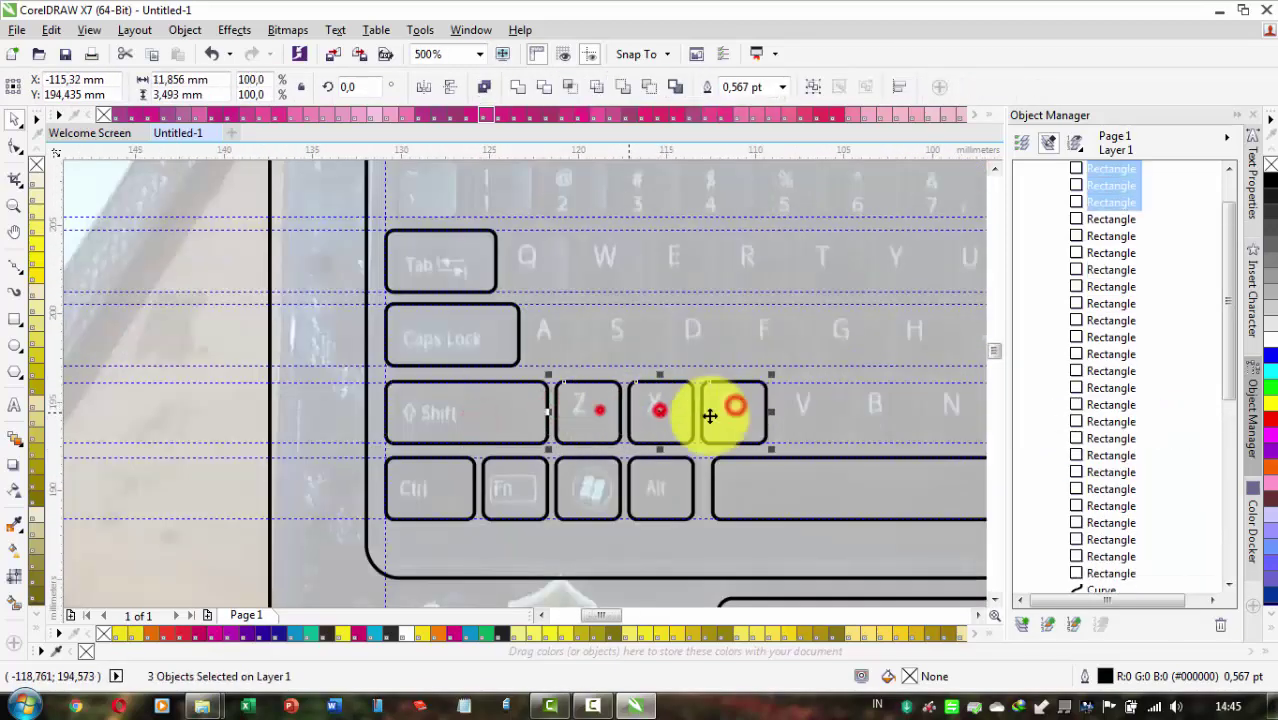
drag(806, 426, 394, 447)
drag(322, 428, 543, 431)
right_click(543, 431)
Add copied key rectangles over the remaining M, comma, period and slash keys of the Z row
drag(530, 422, 844, 436)
right_click(763, 423)
key(Left)
click(749, 351)
click(764, 420)
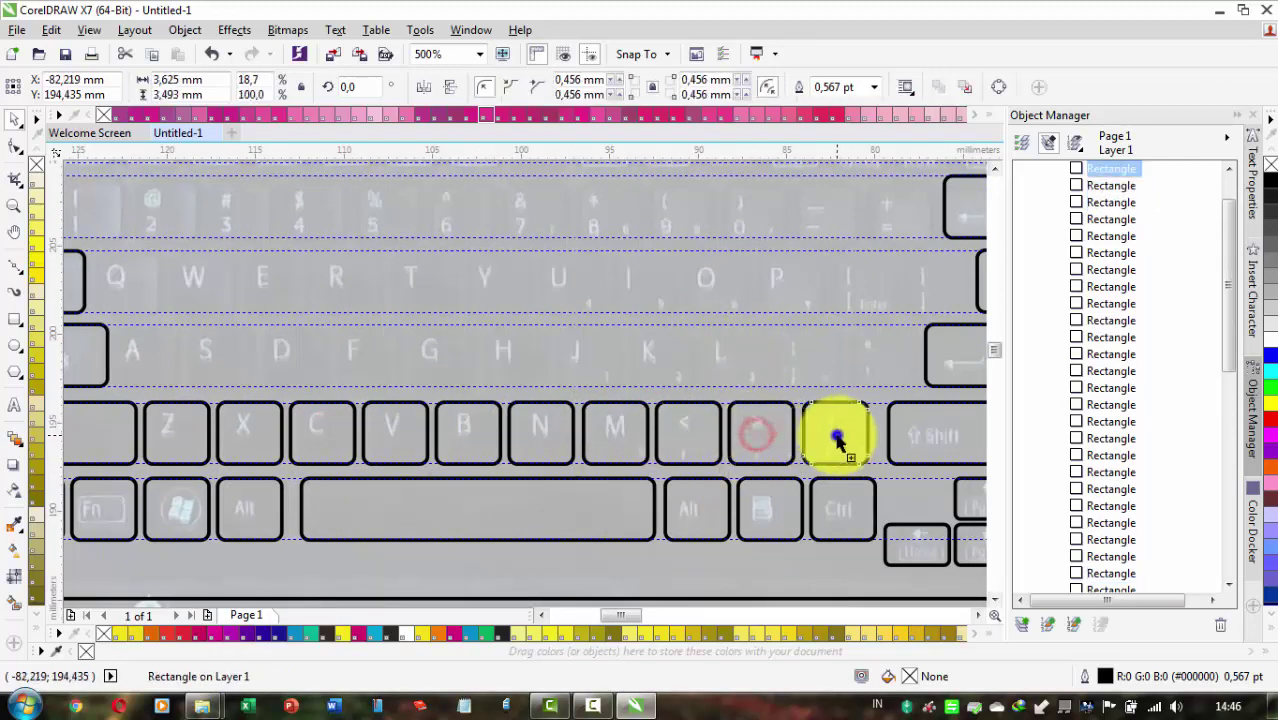
Copy the ten letter and punctuation rectangles of the Z row onto the A row and nudge them slightly left
shift+click(761, 432)
shift+click(685, 431)
shift+click(612, 428)
shift+click(535, 432)
shift+click(460, 428)
shift+click(390, 428)
shift+click(340, 432)
shift+click(266, 433)
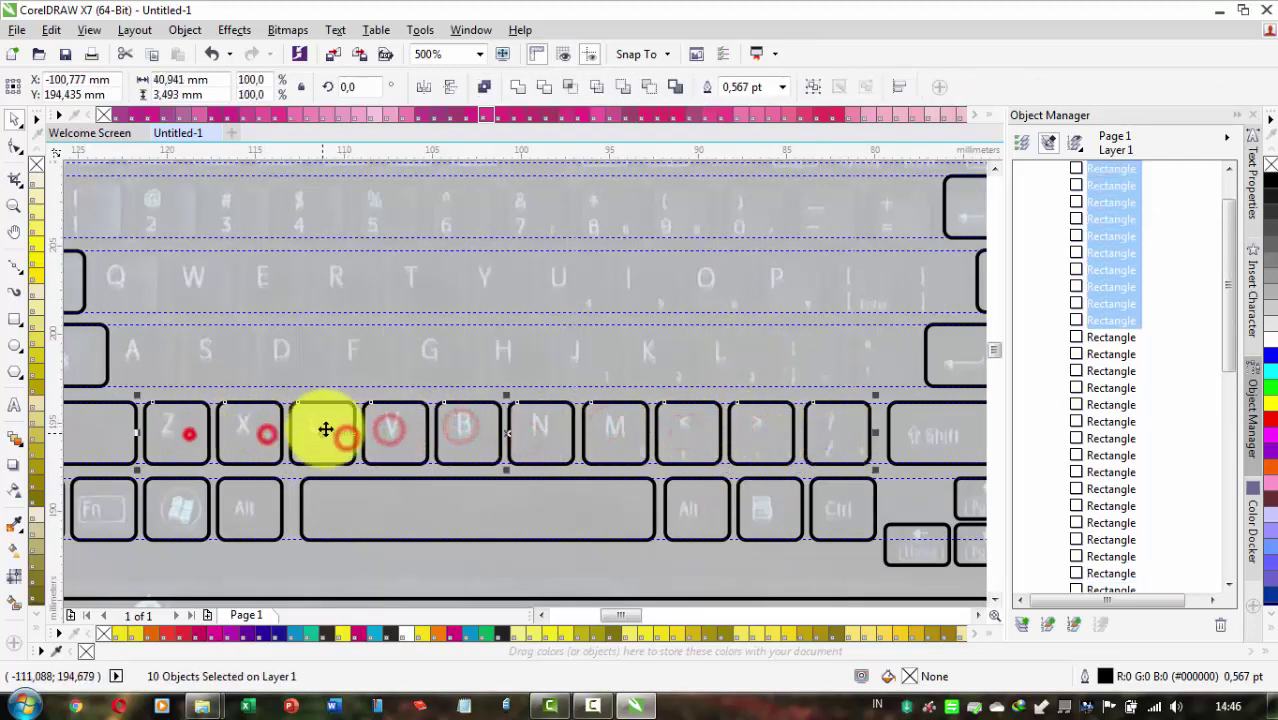
drag(324, 429, 456, 444)
drag(451, 437, 428, 364)
right_click(428, 364)
key(Left)
Narrow the Caps Lock rectangle slightly to widen its gap from the A key
click(210, 398)
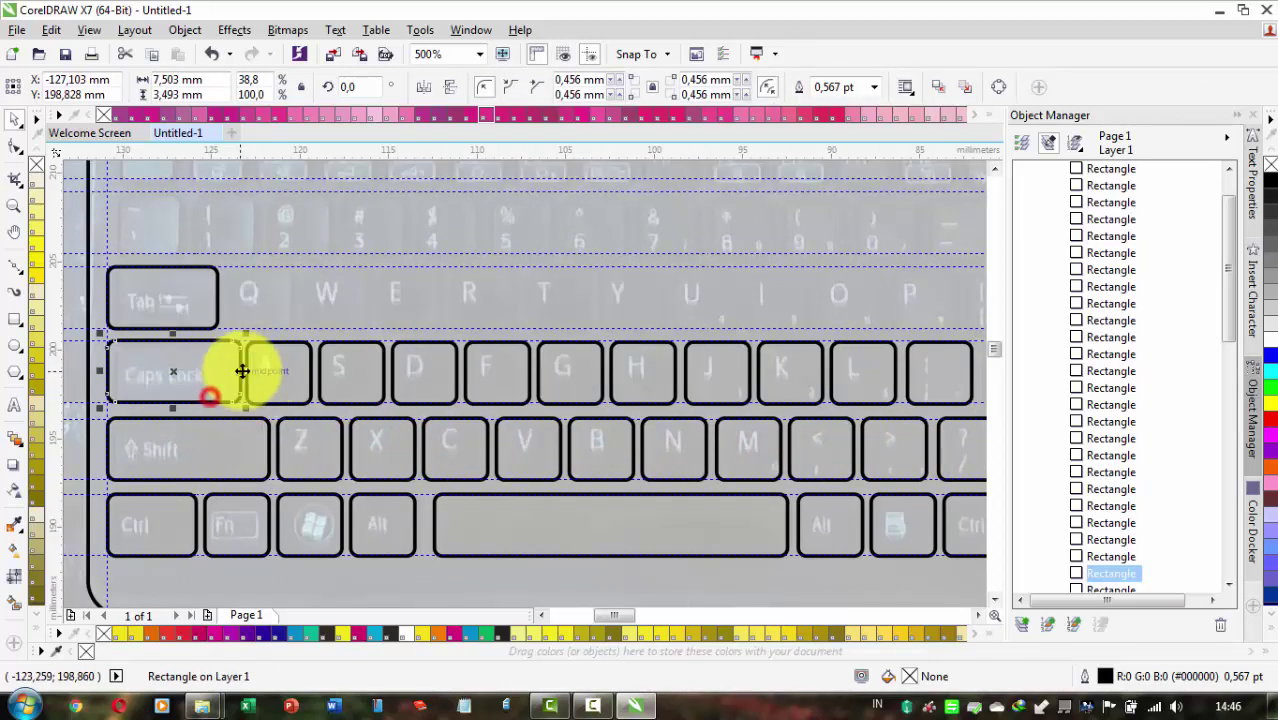
scroll(243, 370, up, 2)
drag(242, 370, 231, 376)
scroll(263, 390, down, 2)
Copy a key rectangle onto the quotation-mark key beside Enter
drag(818, 423, 506, 379)
drag(639, 341, 716, 342)
drag(632, 365, 794, 380)
Select the A-row key rectangles from A to the quotation mark and copy them onto the Q row and number row
shift+click(801, 353)
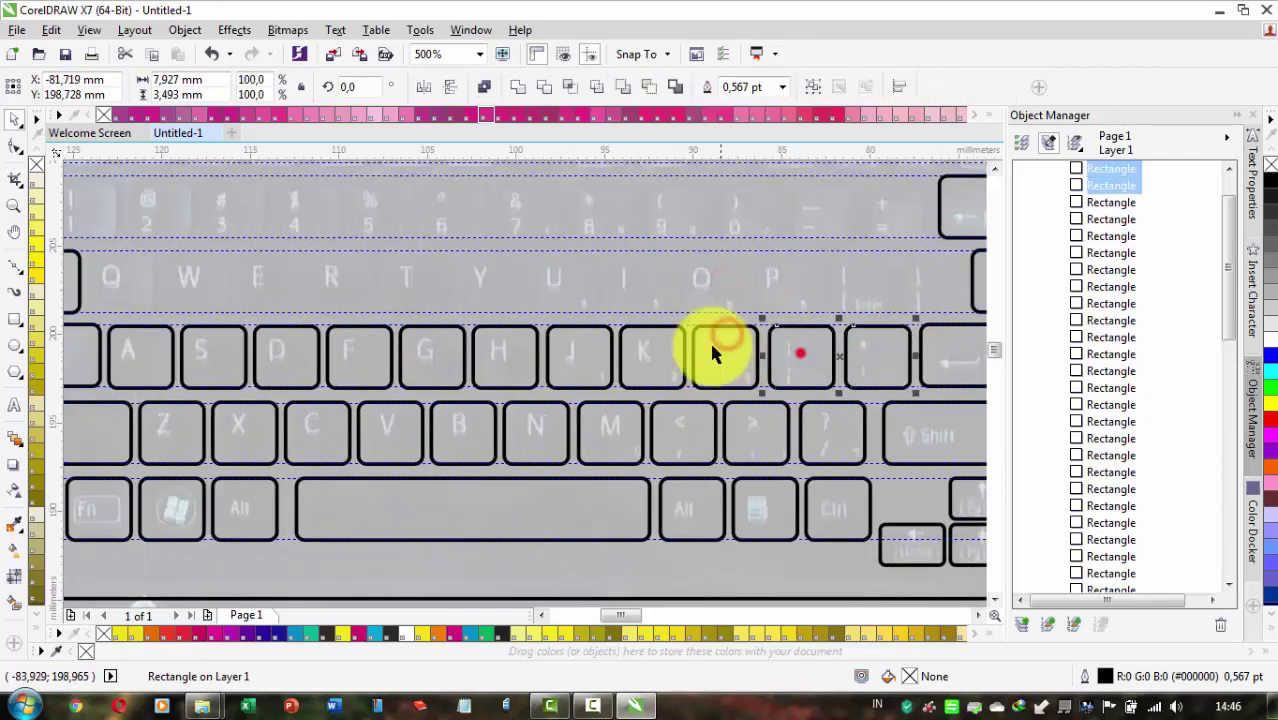
shift+click(713, 346)
shift+click(662, 353)
shift+click(541, 349)
click(588, 357)
shift+click(667, 350)
shift+click(728, 356)
shift+click(790, 350)
shift+click(864, 354)
shift+click(499, 356)
shift+click(434, 343)
shift+click(354, 351)
shift+click(291, 354)
shift+click(228, 348)
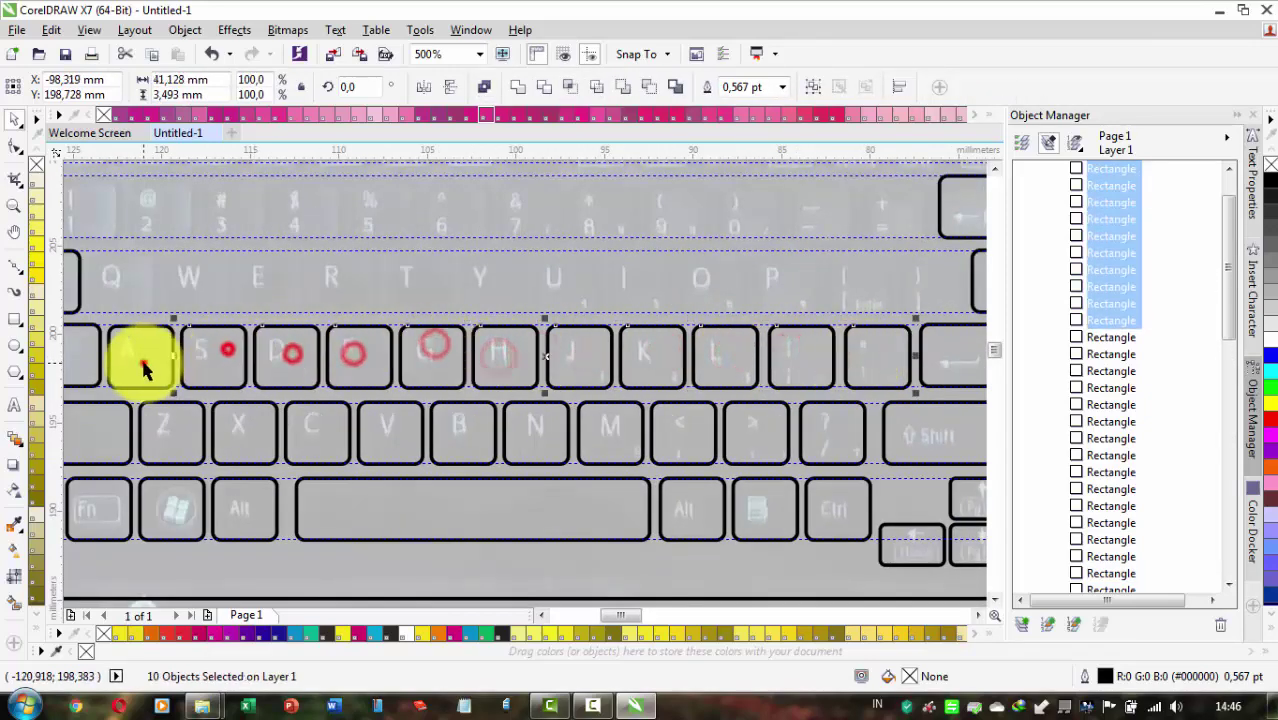
shift+click(143, 361)
drag(413, 372, 305, 303)
scroll(430, 332, down, 2)
scroll(602, 331, up, 3)
Copy the opening-bracket key rectangle onto the closing-bracket key and onto the equals key
click(471, 382)
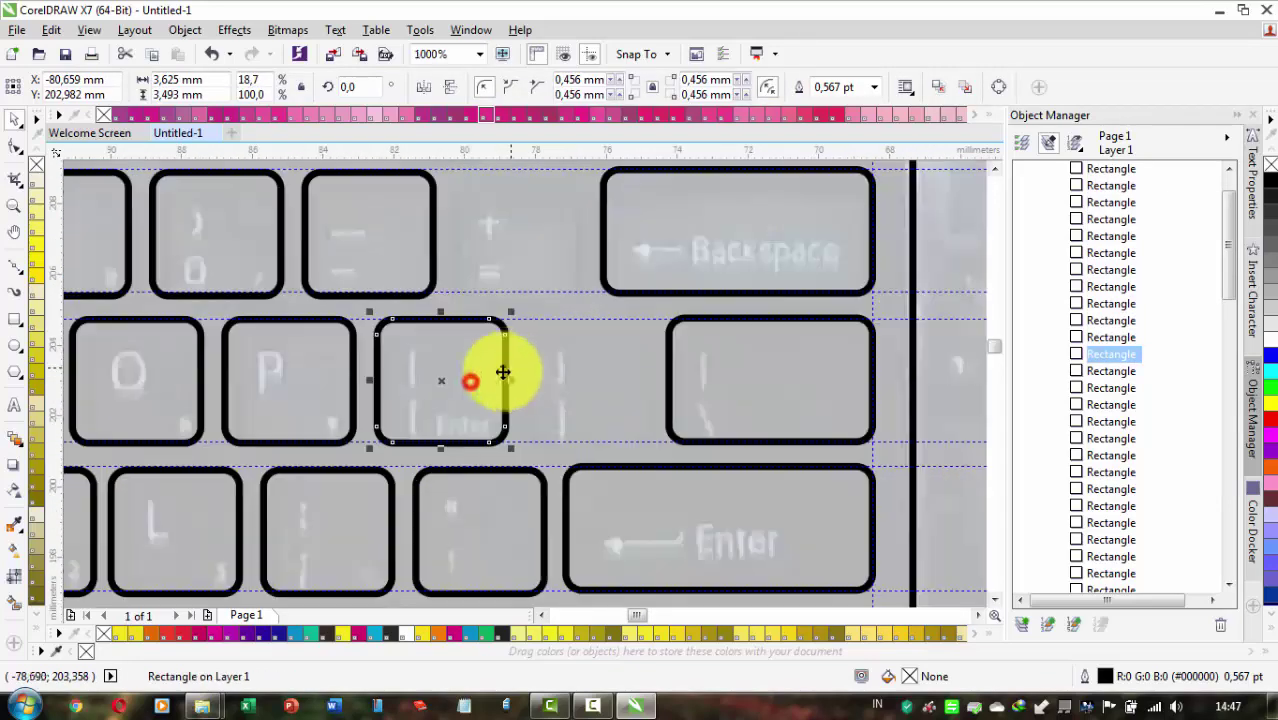
drag(431, 374, 578, 371)
right_click(578, 371)
drag(585, 362, 514, 214)
right_click(514, 214)
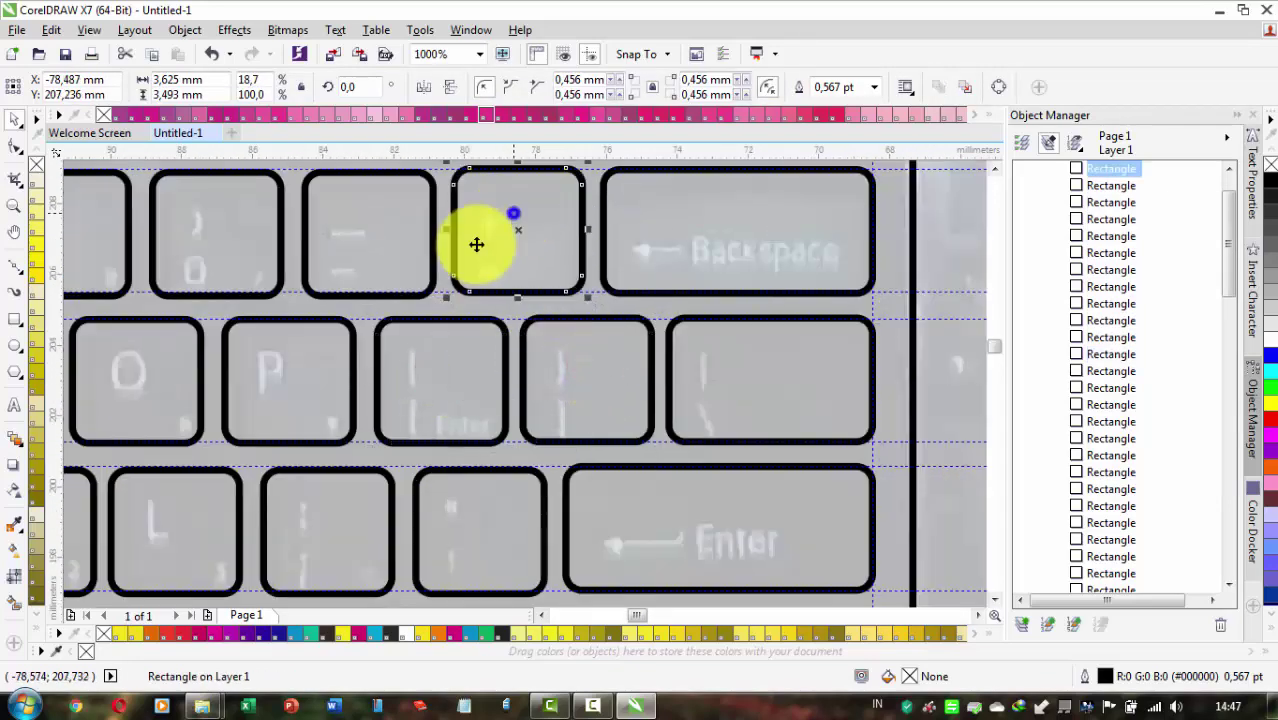
Copy a key rectangle from the equals-key area onto the Esc key and resize it to about 3.25 × 2.08 mm
scroll(476, 300, down, 1)
drag(180, 326, 476, 328)
scroll(500, 328, up, 1)
drag(557, 325, 447, 426)
right_click(409, 323)
drag(431, 422, 434, 274)
right_click(434, 274)
drag(412, 220, 425, 271)
drag(491, 317, 467, 318)
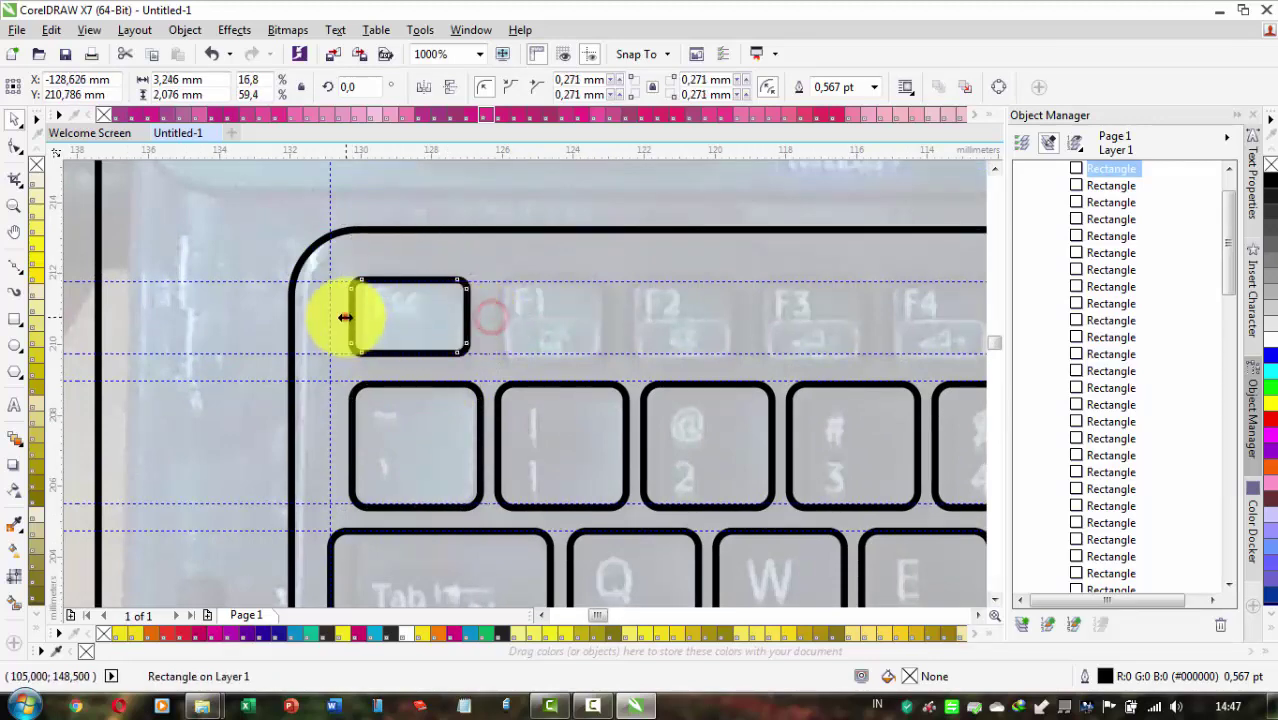
Copy the Esc key rectangle across the function-key row onto every key up to Delete
scroll(364, 330, down, 2)
scroll(440, 371, down, 2)
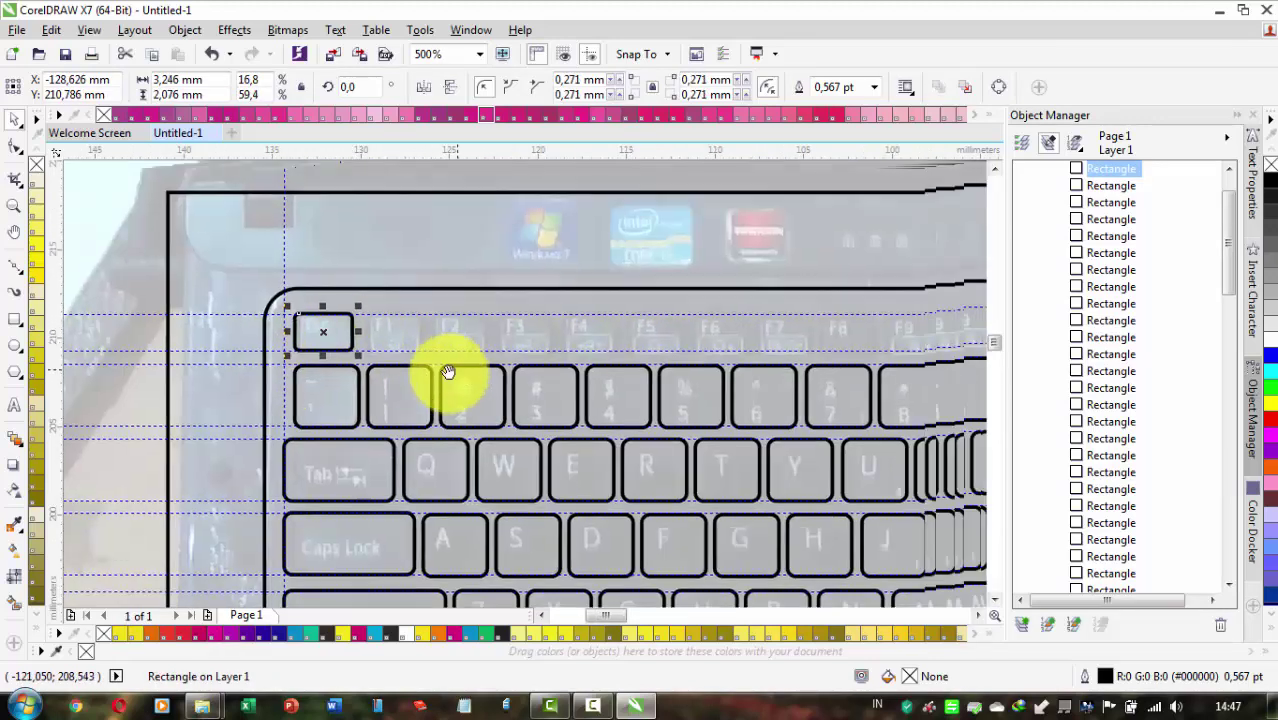
scroll(208, 348, up, 2)
drag(211, 349, 695, 351)
click(281, 356)
shift+click(291, 348)
shift+click(337, 346)
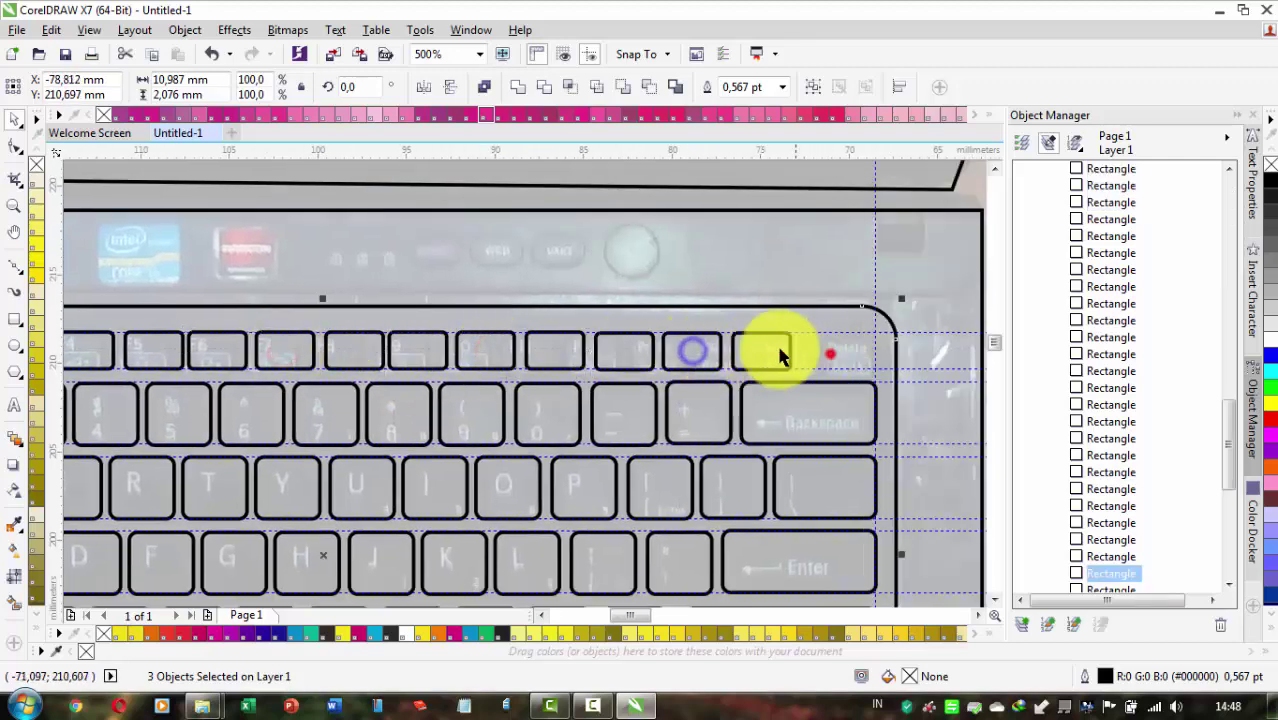
click(824, 348)
scroll(681, 341, down, 2)
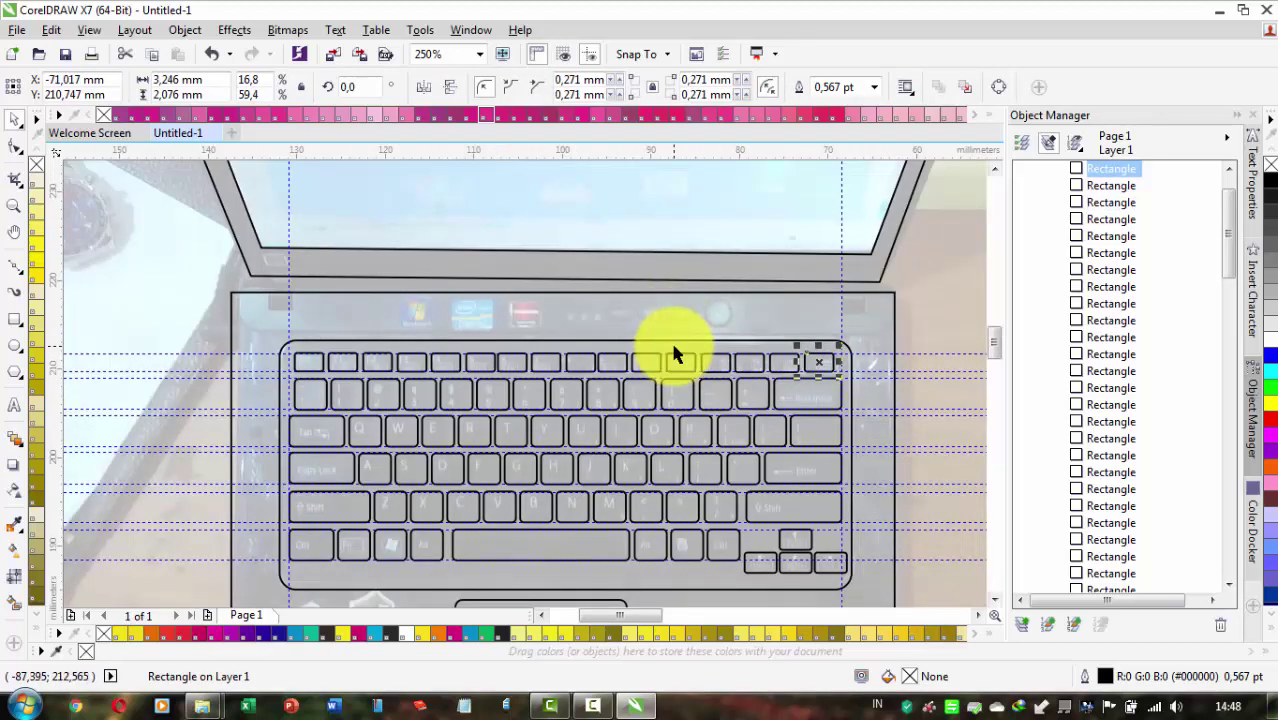
click(929, 318)
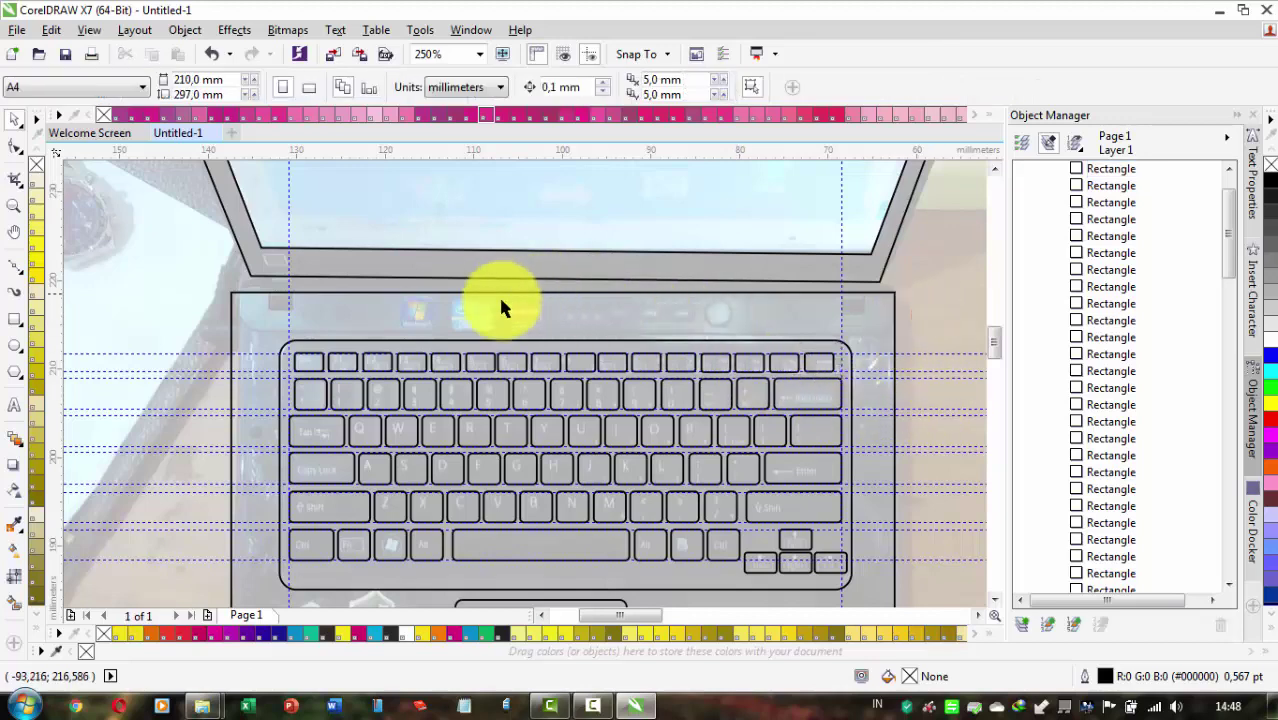
Remove the horizontal guideline along the upper edge of the function-key row
scroll(365, 357, down, 2)
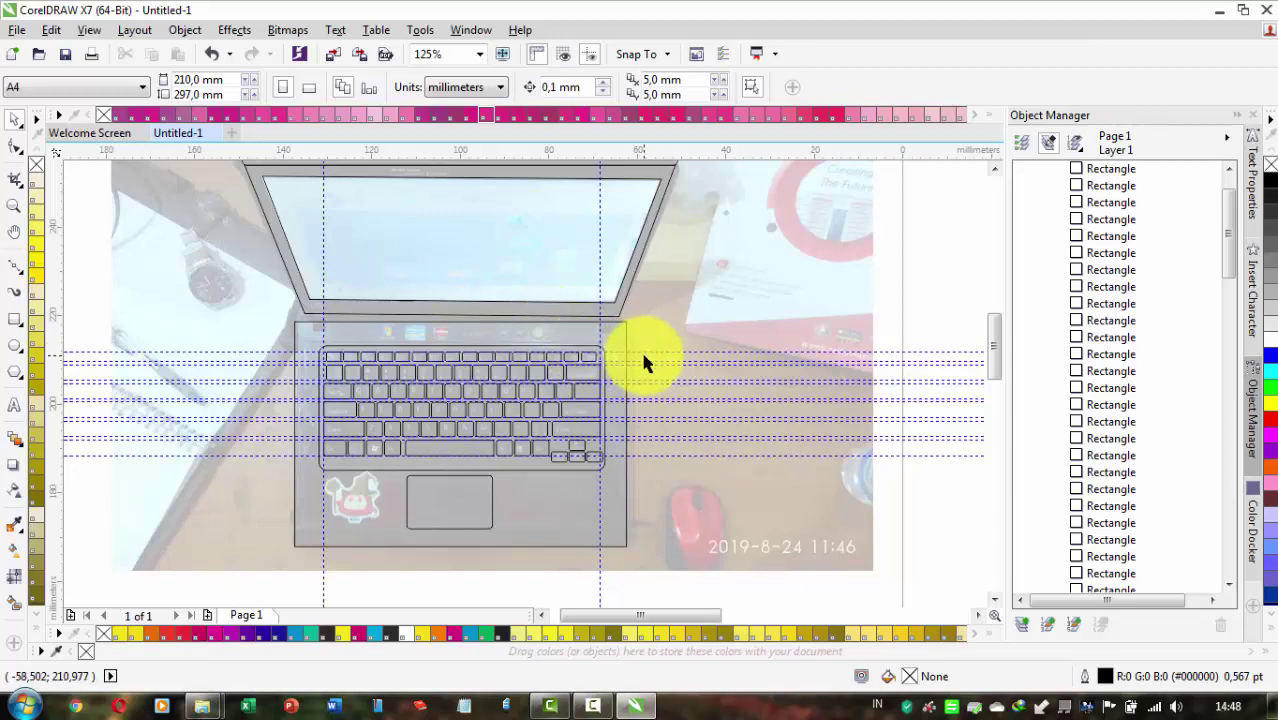
drag(645, 350, 620, 150)
Hide all guidelines, and show them again
click(145, 30)
click(90, 30)
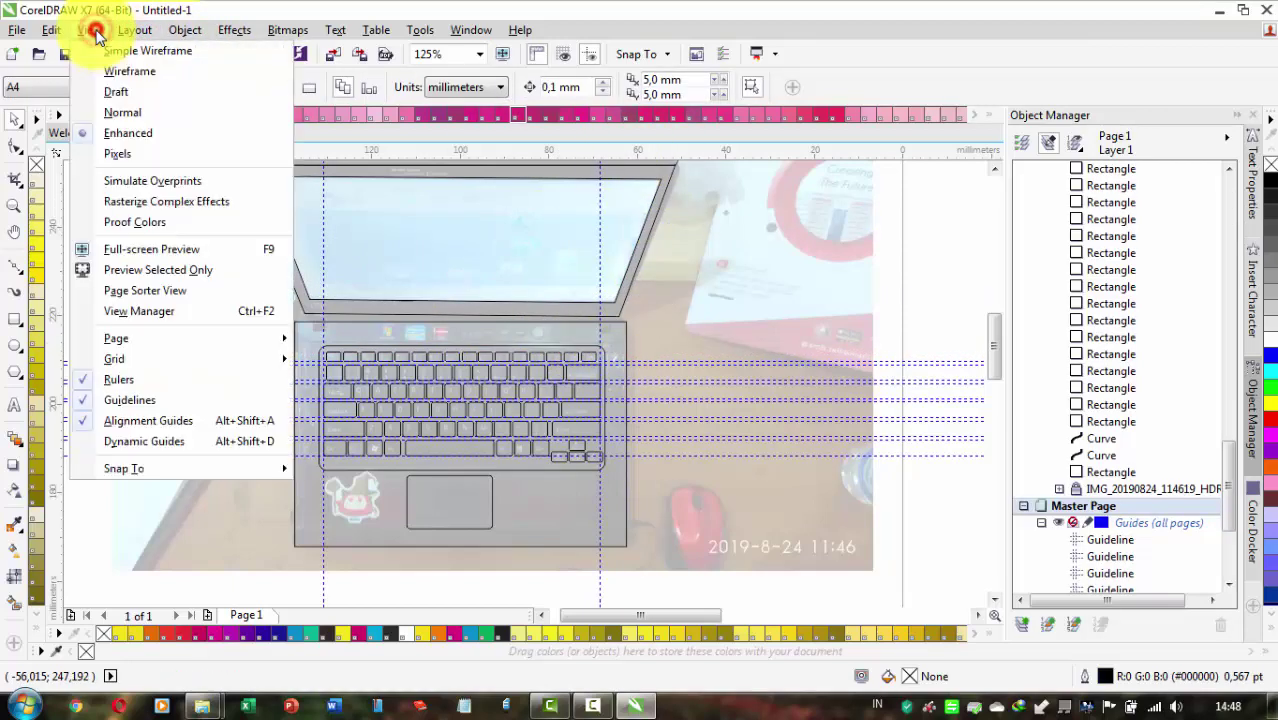
click(250, 393)
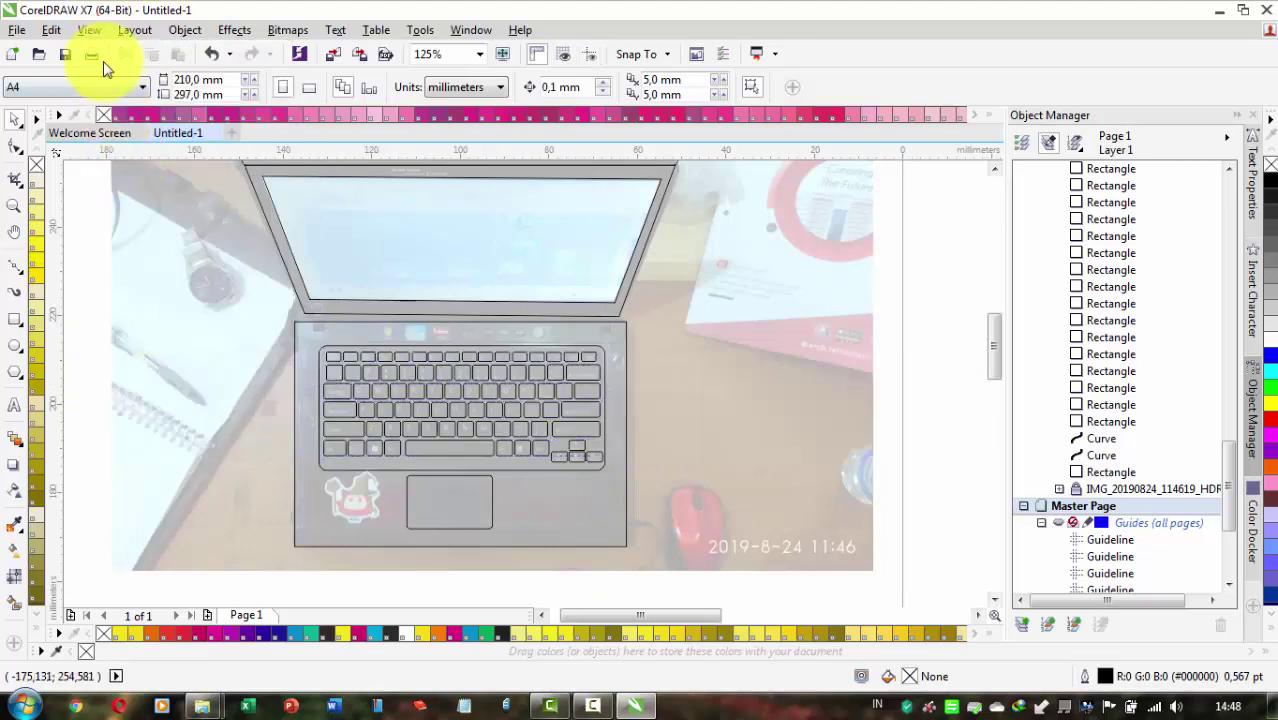
click(89, 30)
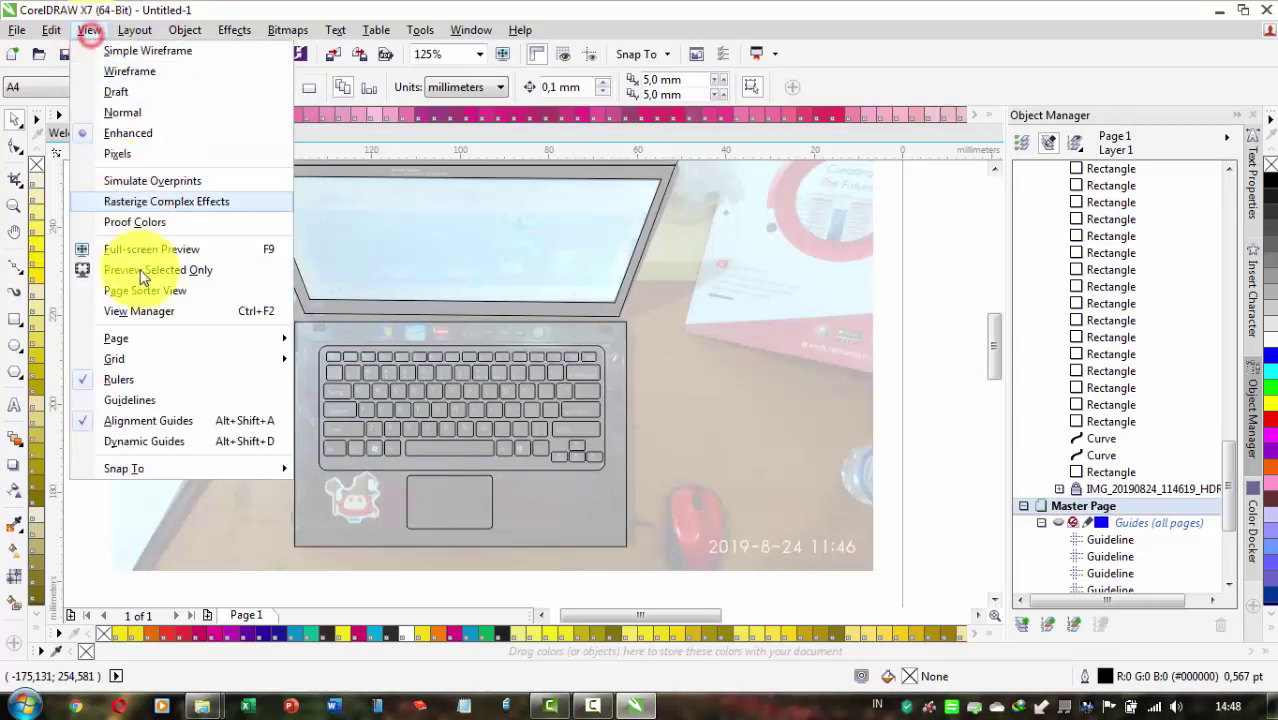
click(190, 399)
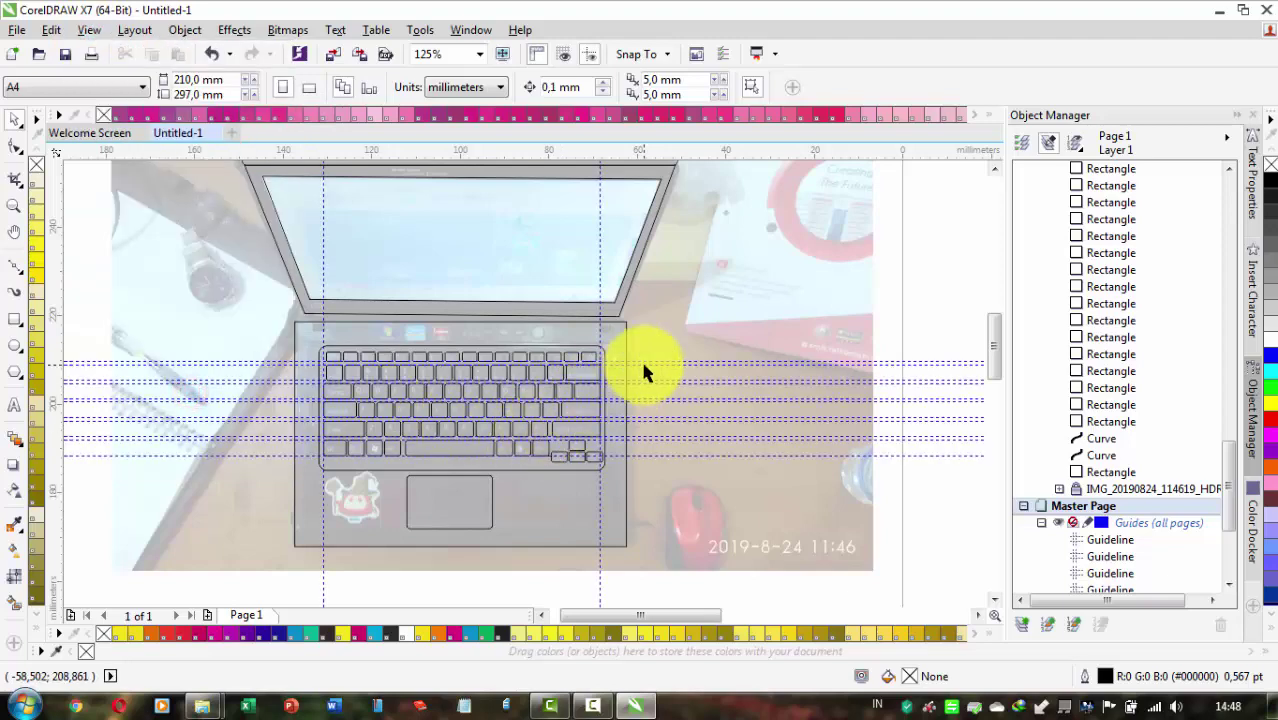
Remove all remaining horizontal and vertical guidelines around the keyboard
drag(643, 365, 645, 153)
scroll(684, 398, up, 2)
drag(635, 330, 646, 150)
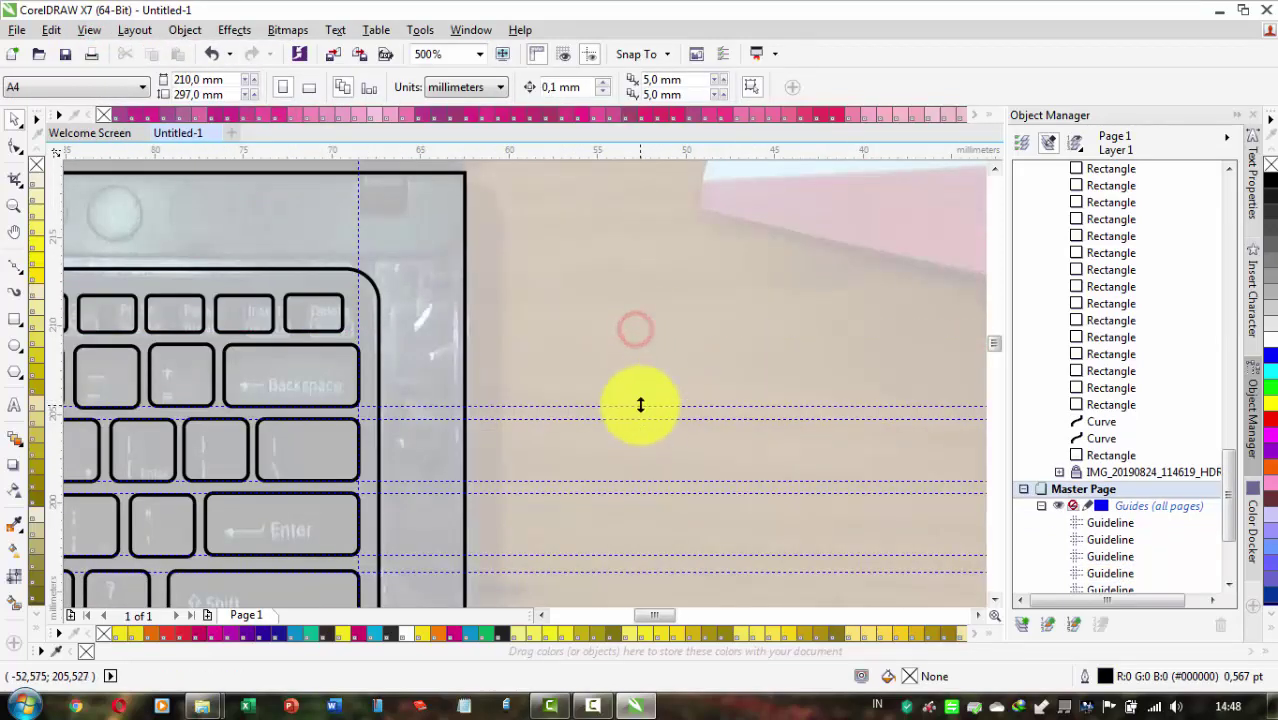
drag(639, 406, 632, 150)
drag(603, 419, 605, 150)
drag(561, 330, 571, 152)
drag(616, 300, 601, 151)
drag(592, 334, 585, 152)
drag(568, 291, 585, 152)
drag(571, 308, 571, 152)
drag(571, 371, 571, 152)
drag(571, 403, 577, 155)
drag(571, 491, 574, 153)
scroll(505, 309, down, 1)
scroll(498, 350, up, 2)
scroll(177, 437, down, 3)
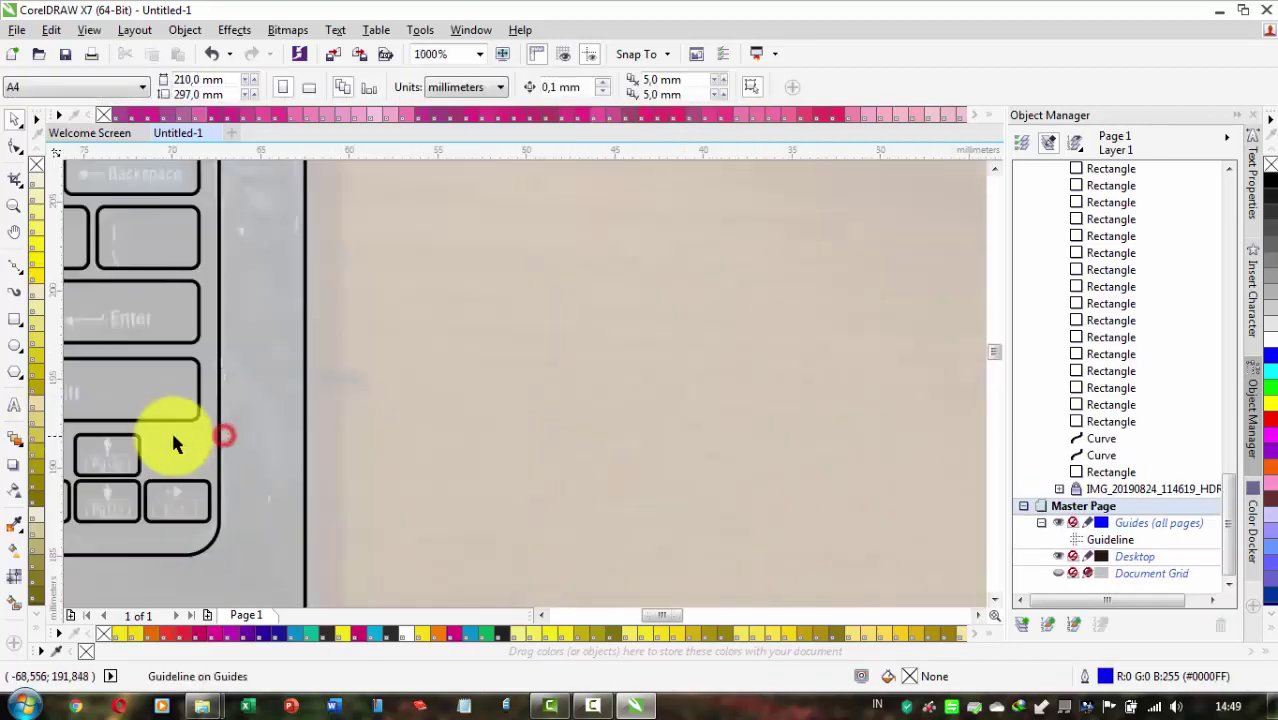
scroll(456, 337, up, 2)
scroll(274, 485, down, 1)
scroll(653, 417, down, 1)
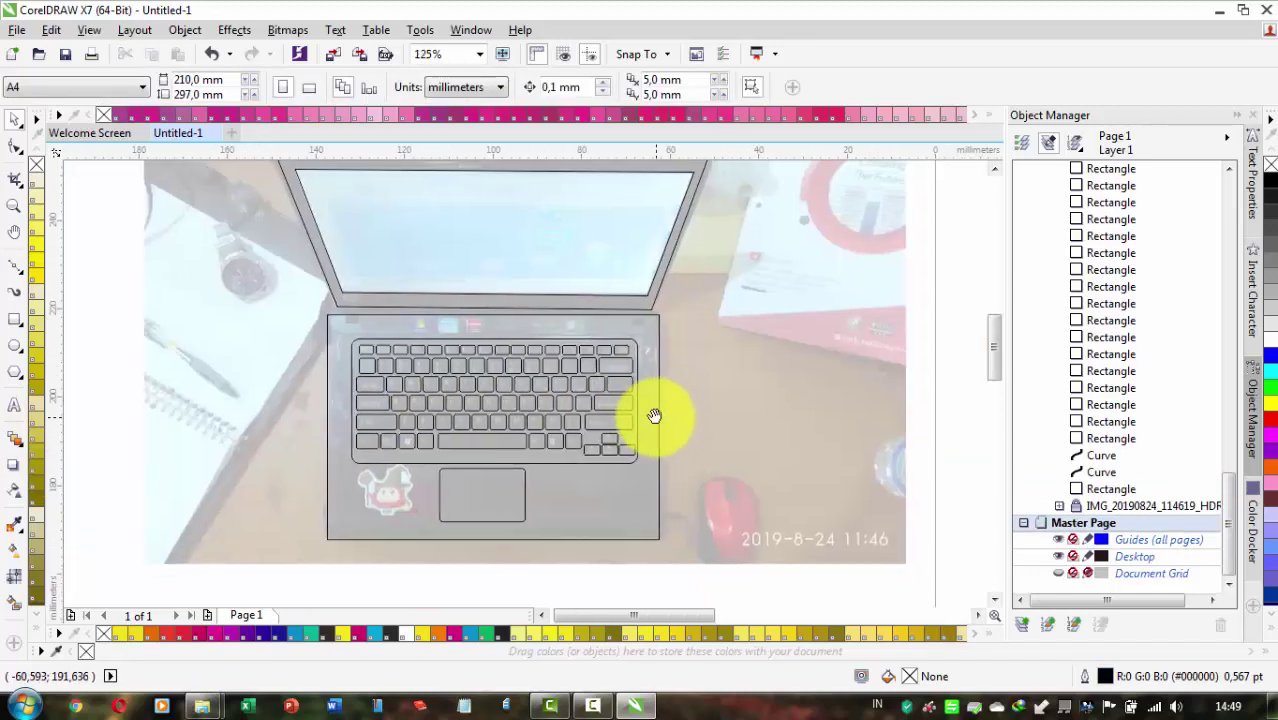
Draw a circle about 3.19 mm in diameter over the round power button and nudge it into alignment
scroll(605, 331, up, 1)
scroll(519, 345, up, 1)
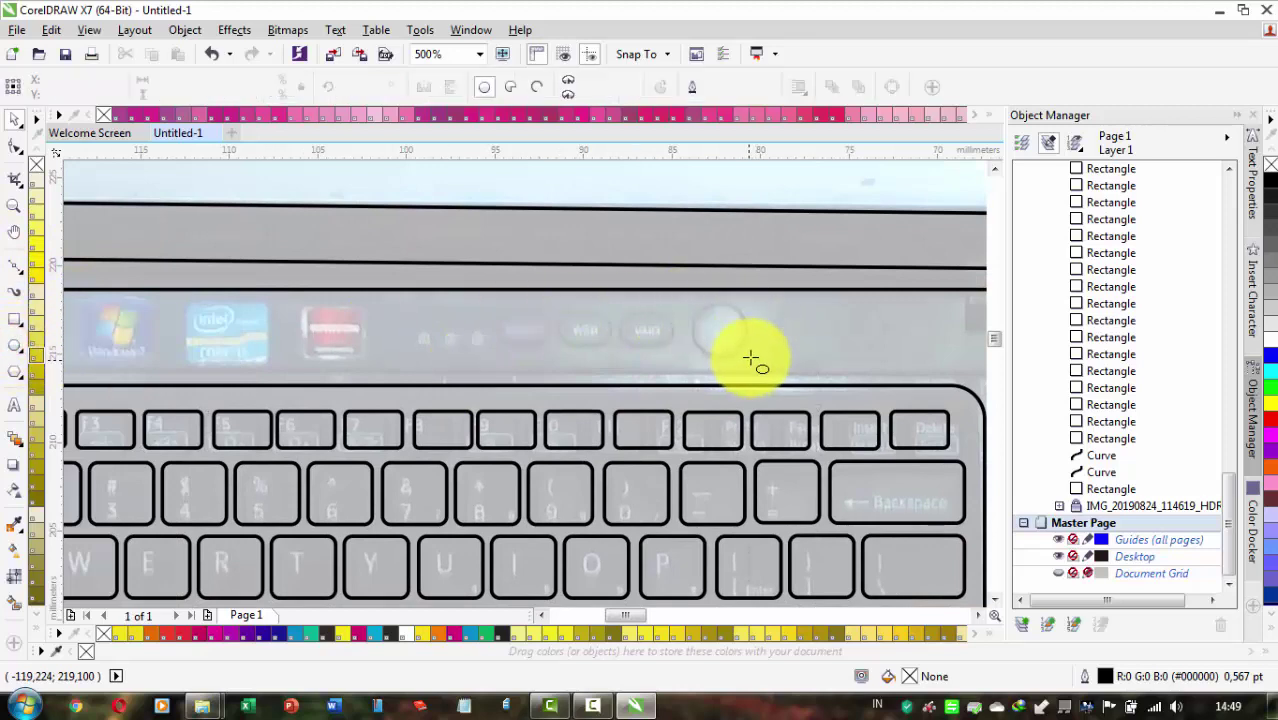
drag(750, 355, 698, 309)
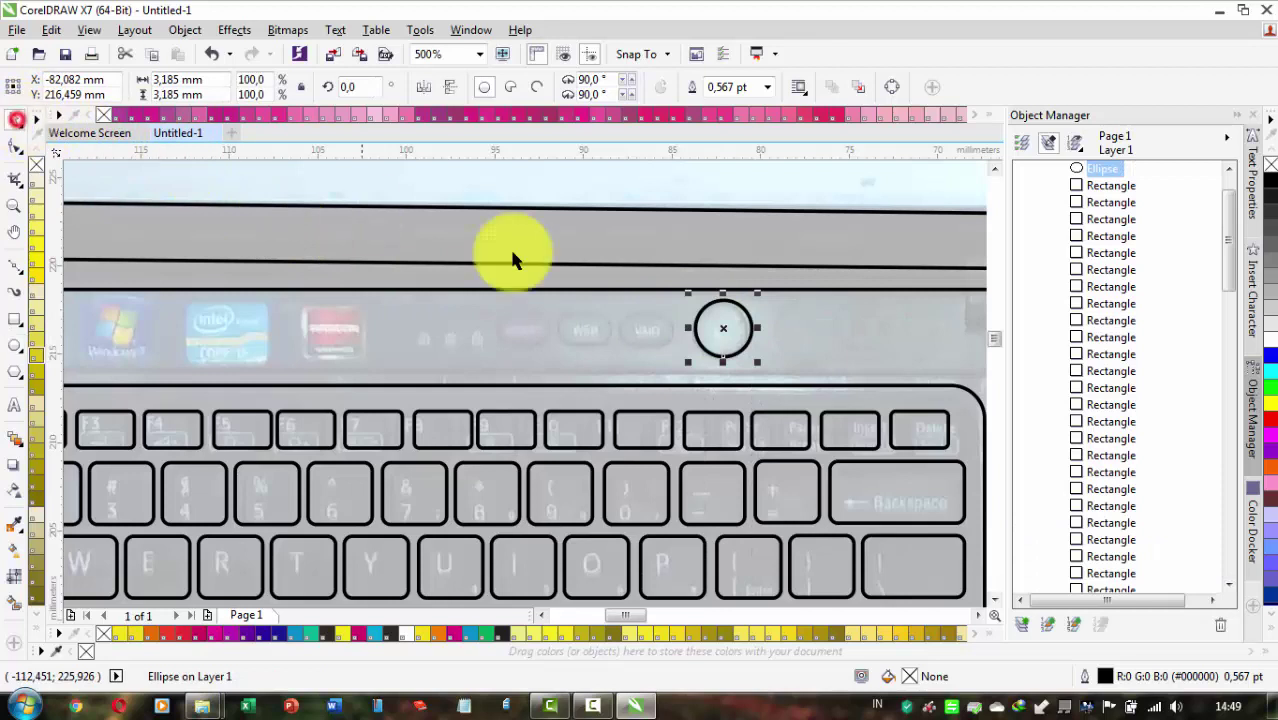
key(Left)
key(Left)
key(Left)
key(Down)
key(Right)
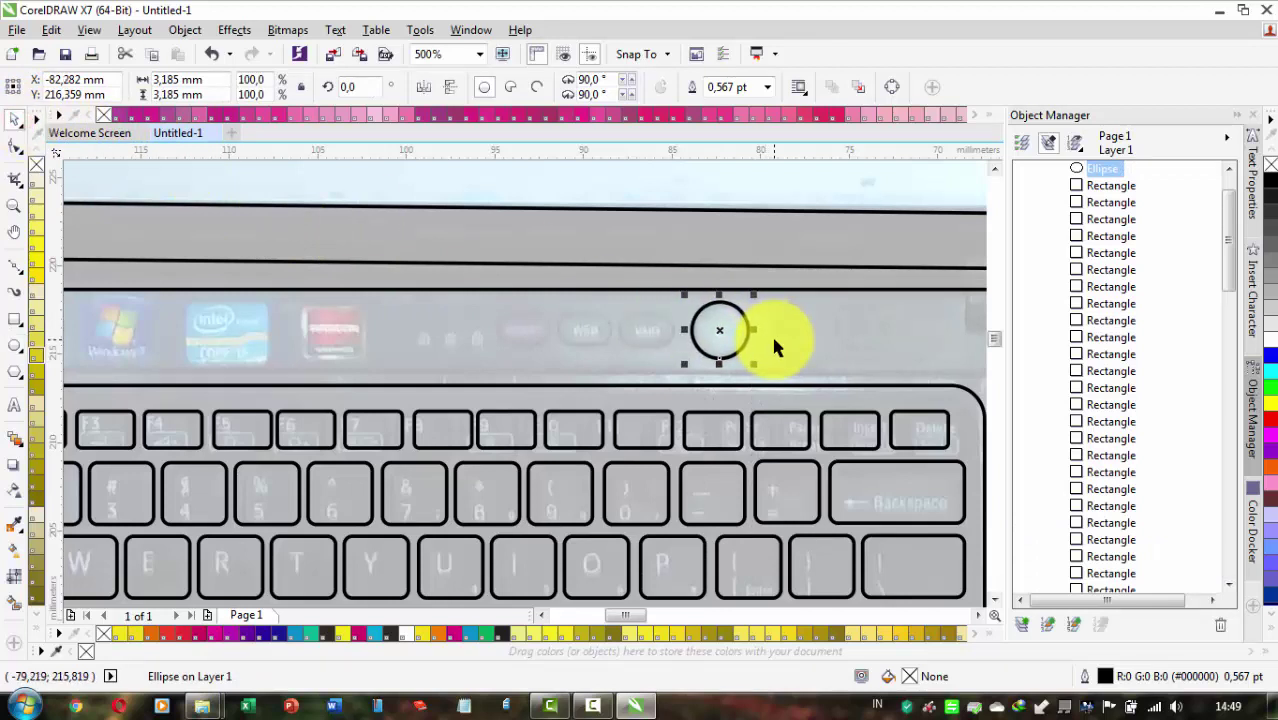
key(Right)
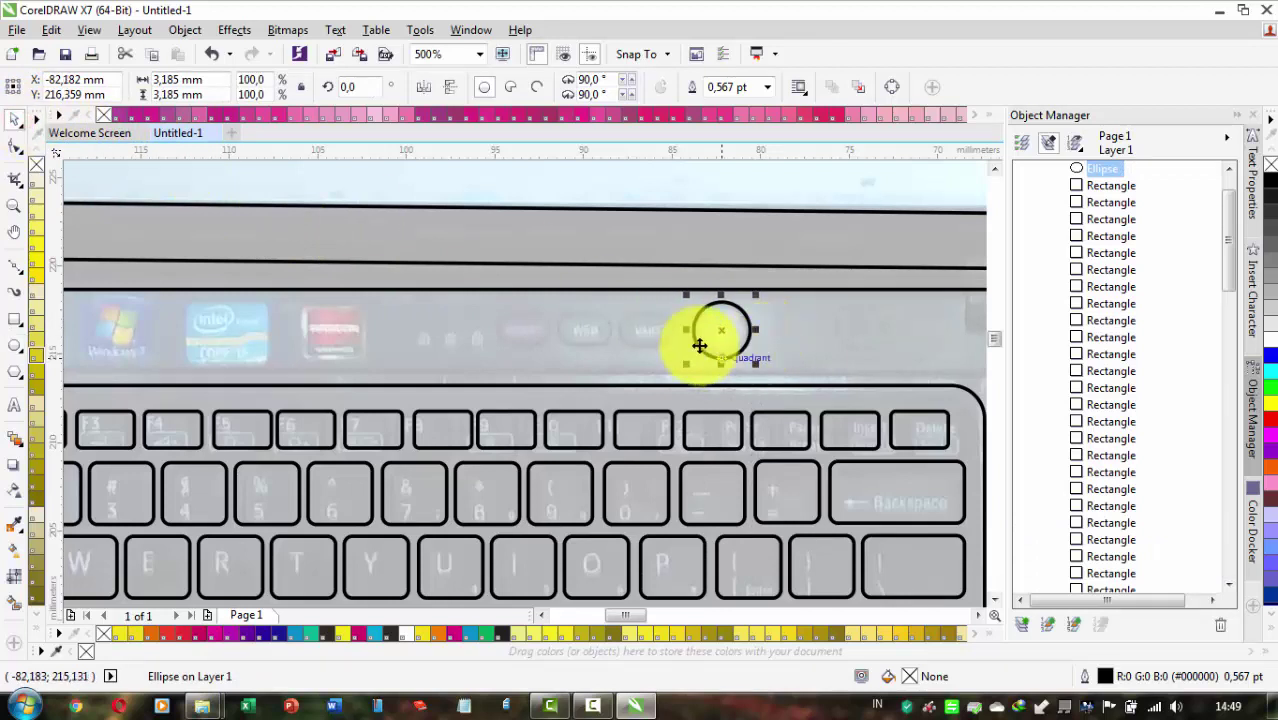
scroll(699, 345, up, 2)
drag(751, 310, 371, 284)
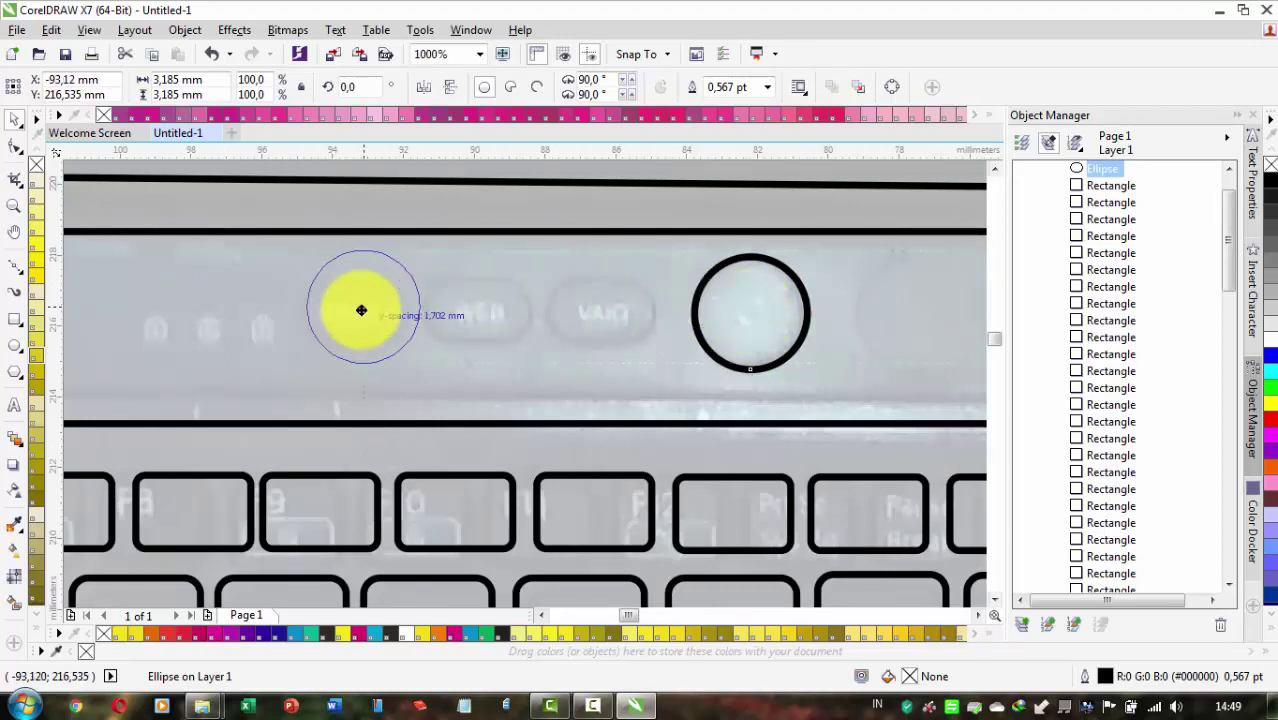
drag(361, 310, 362, 311)
key(Delete)
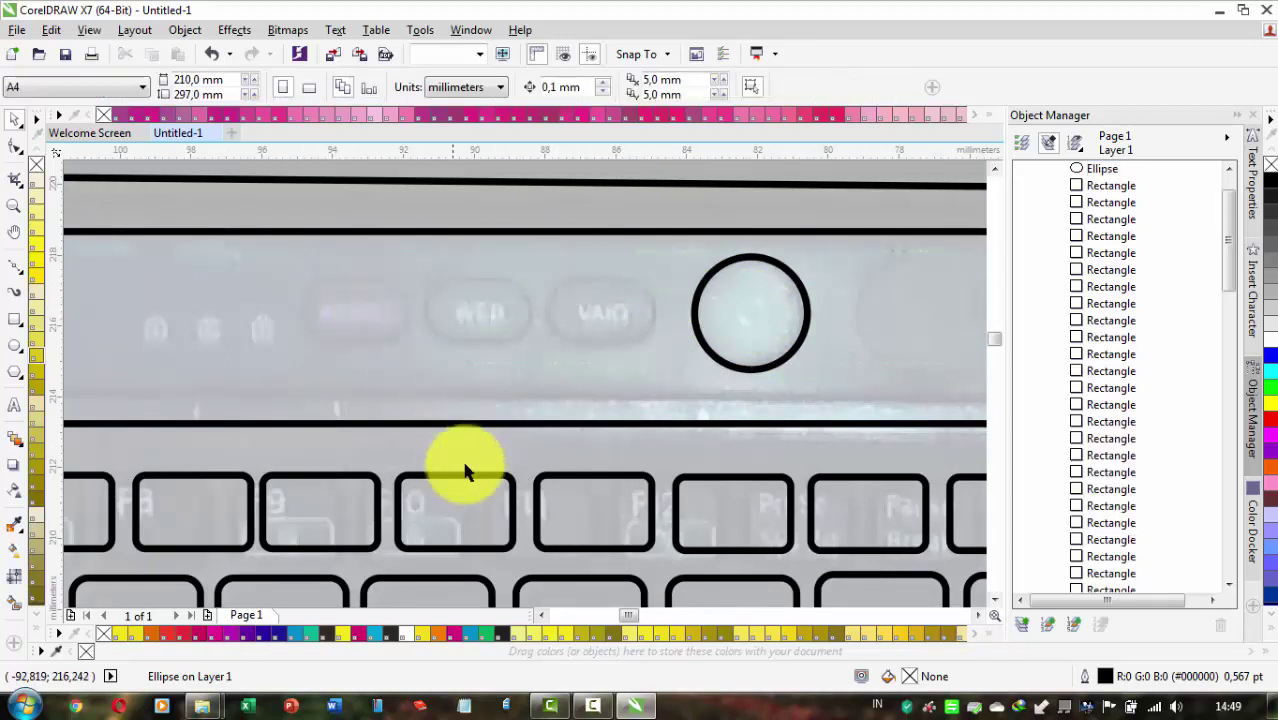
Copy a function-key rectangle onto the small pink button beside WEB and round its corners fully into a pill shape
drag(463, 504, 240, 295)
click(14, 147)
click(22, 118)
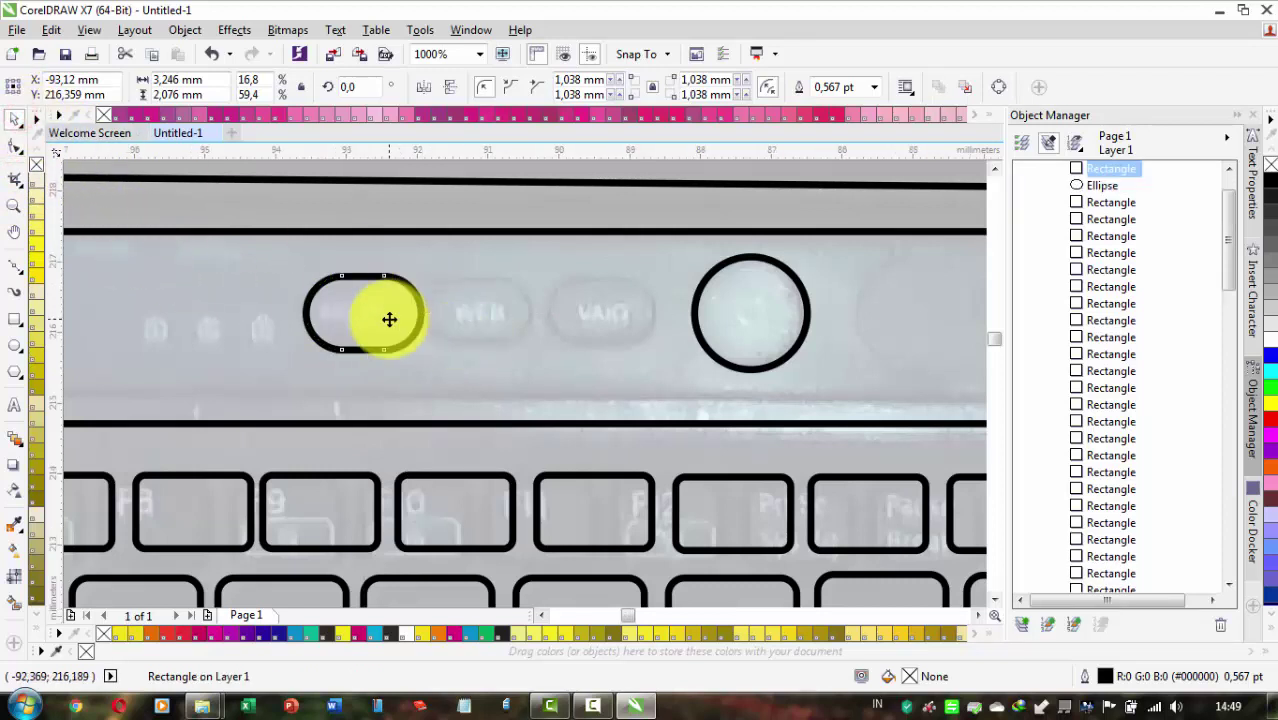
Shrink the pill shape to about 2.84 × 1.81 mm and nudge it to fit the pink button
scroll(388, 320, up, 2)
drag(501, 230, 459, 241)
key(Up)
key(Right)
Copy the pill shape onto the WEB and VAIO buttons
drag(445, 288, 875, 297)
scroll(874, 296, down, 3)
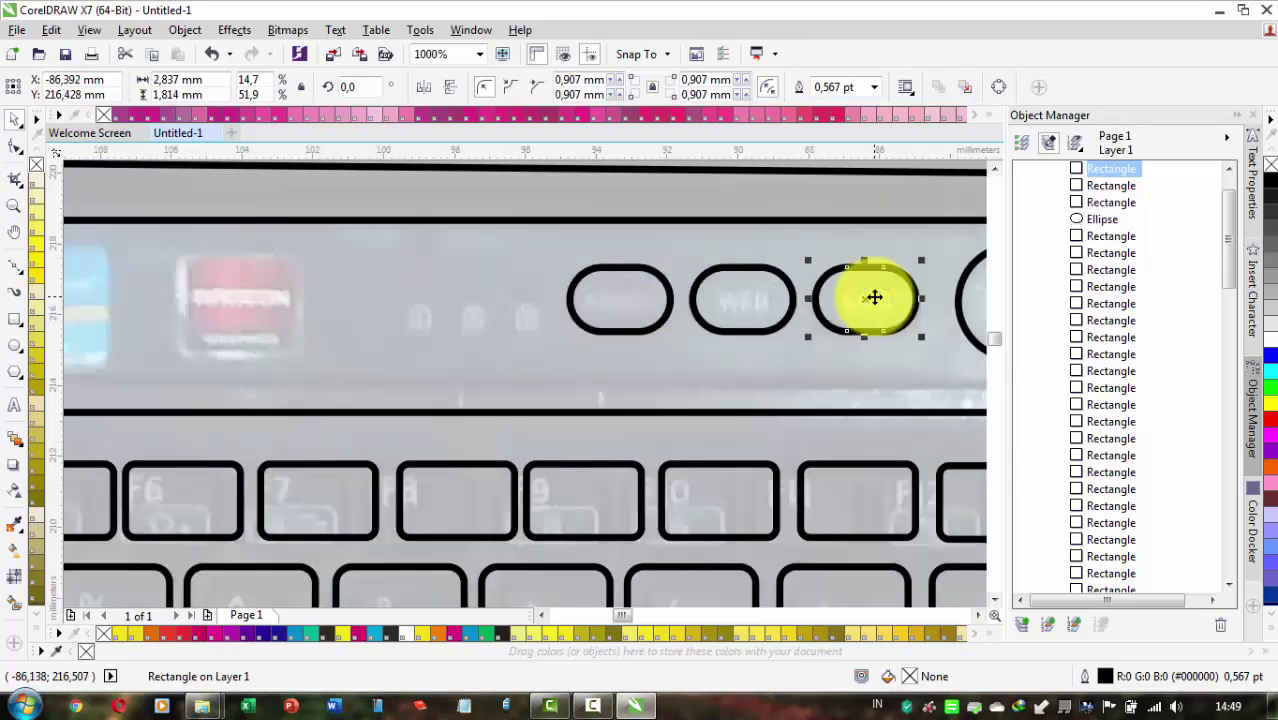
scroll(690, 312, down, 2)
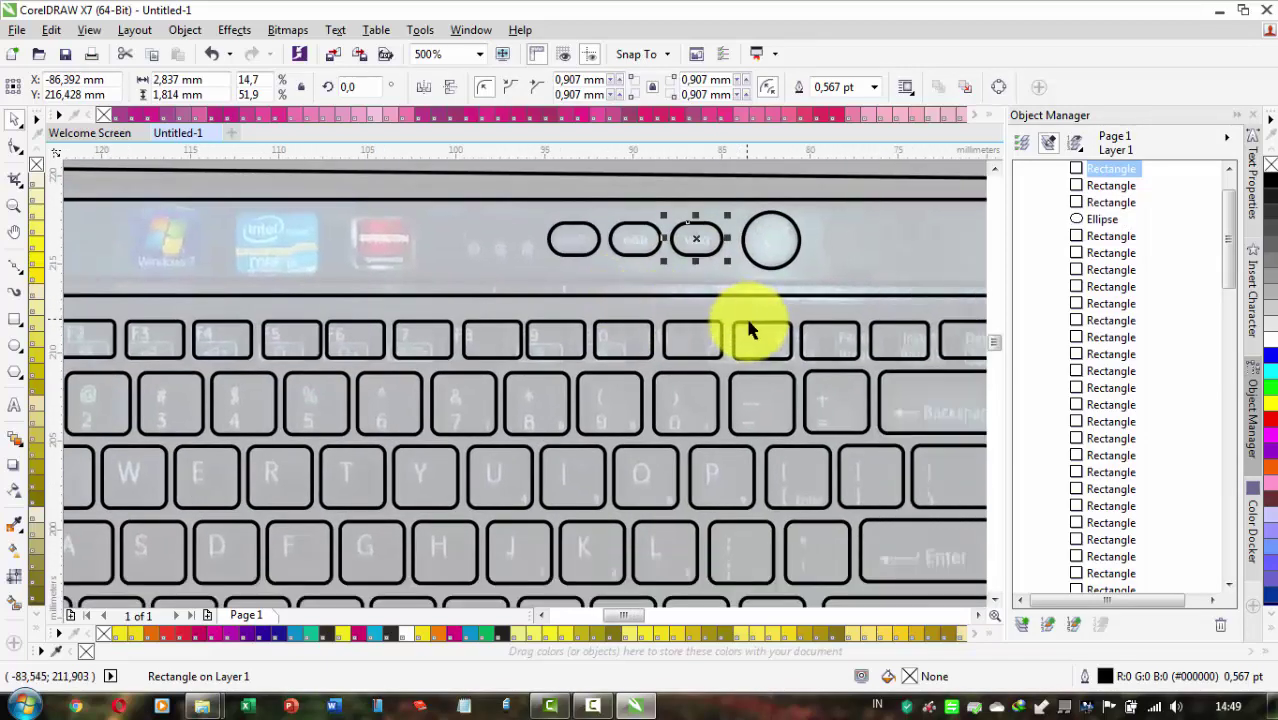
Select all the traced laptop shapes over the photo and group them
scroll(750, 320, down, 2)
click(871, 298)
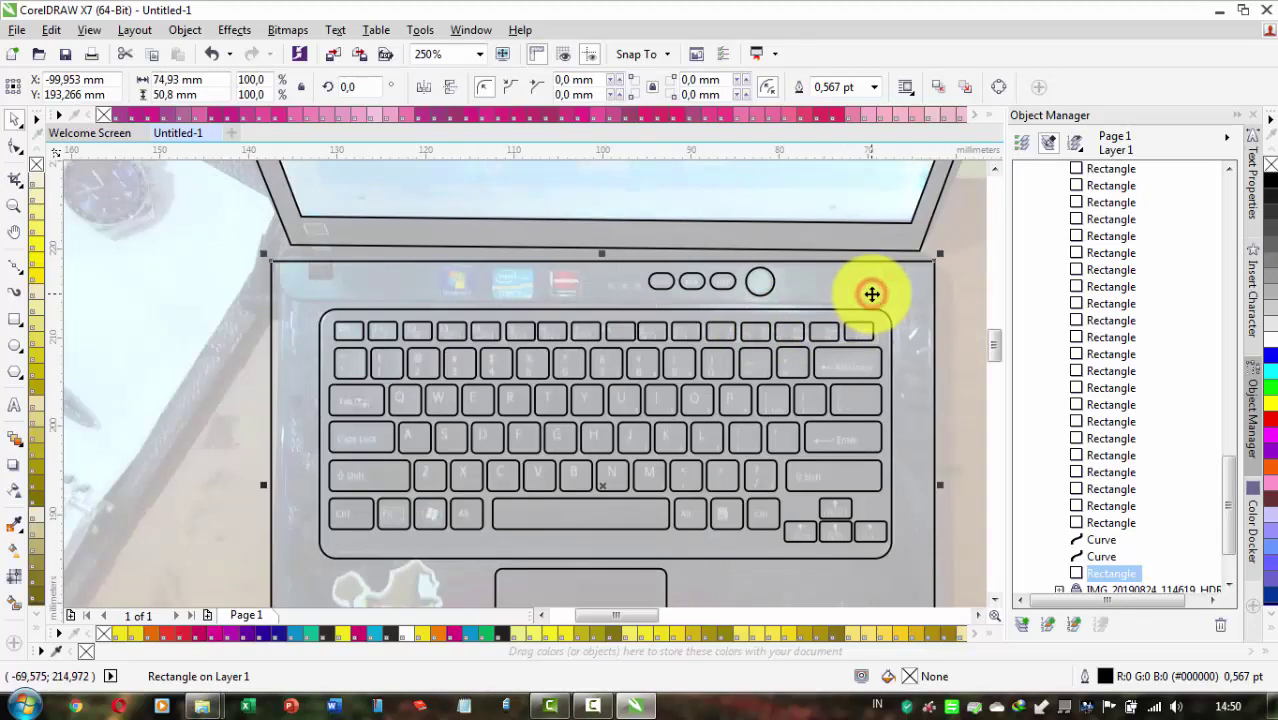
scroll(872, 293, down, 1)
click(970, 358)
drag(945, 349, 748, 334)
scroll(803, 338, down, 1)
drag(791, 470, 508, 254)
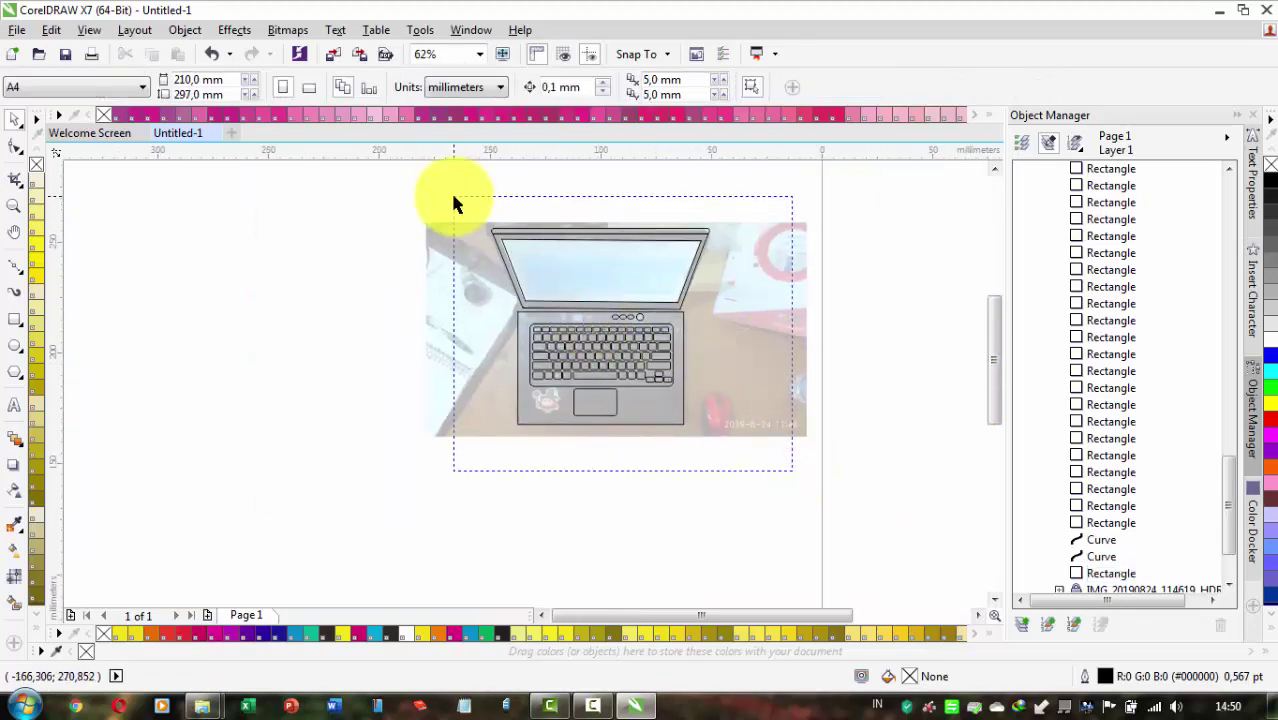
drag(453, 203, 453, 203)
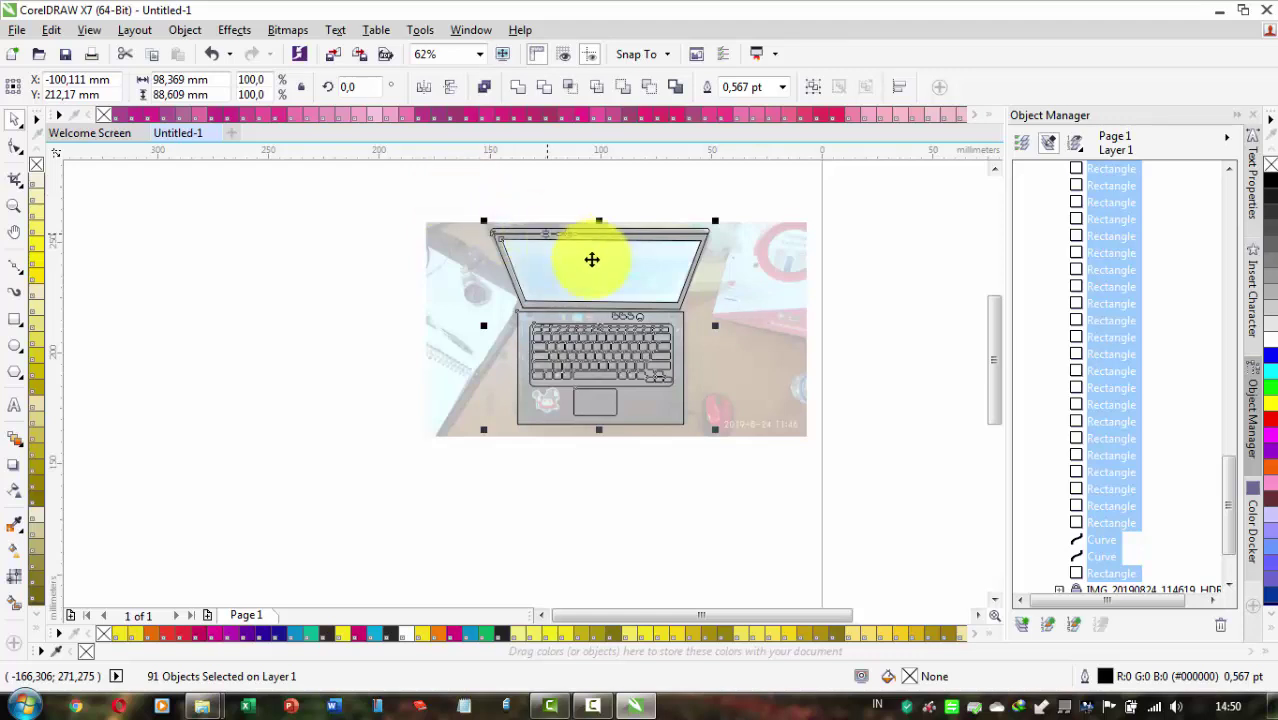
right_click(601, 264)
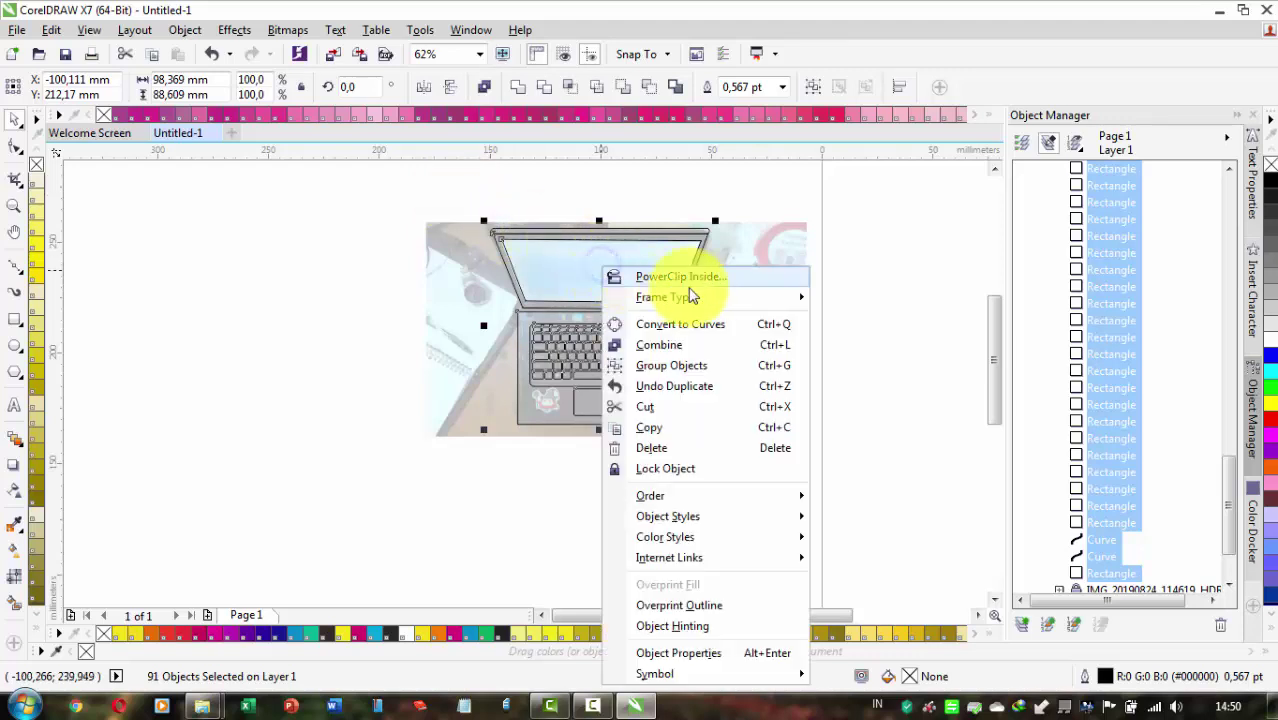
click(713, 362)
drag(841, 386, 640, 411)
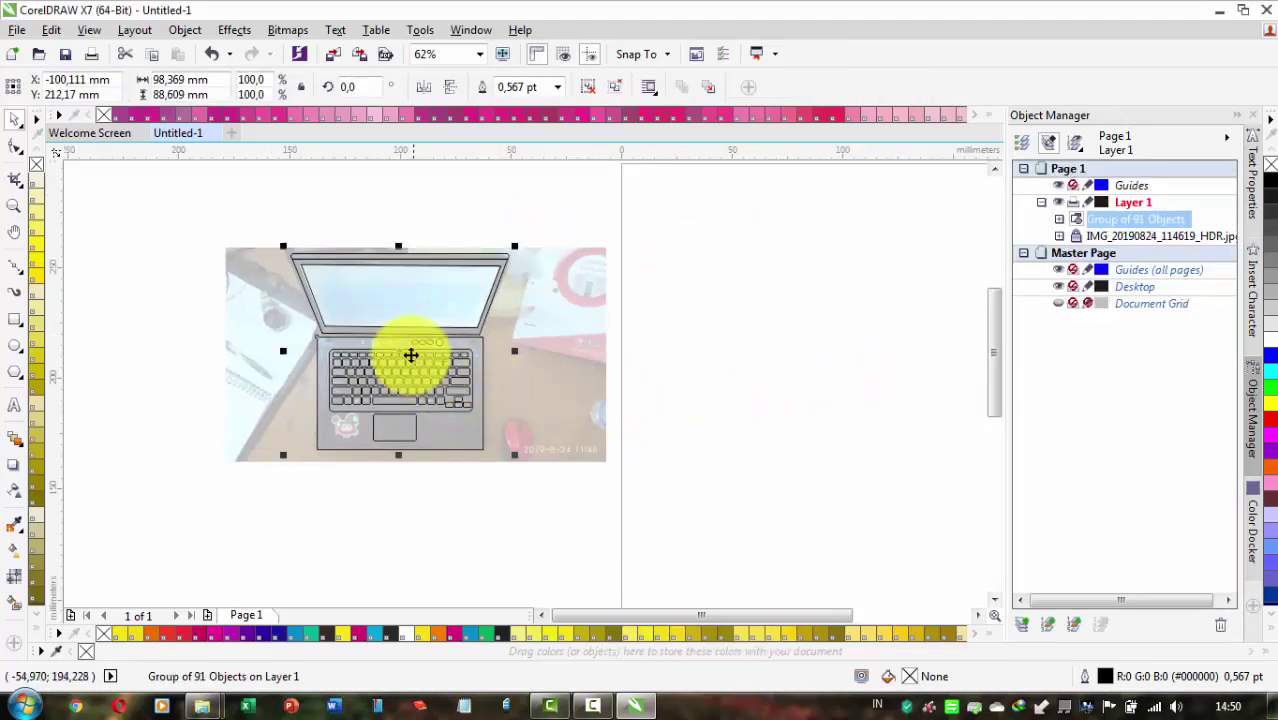